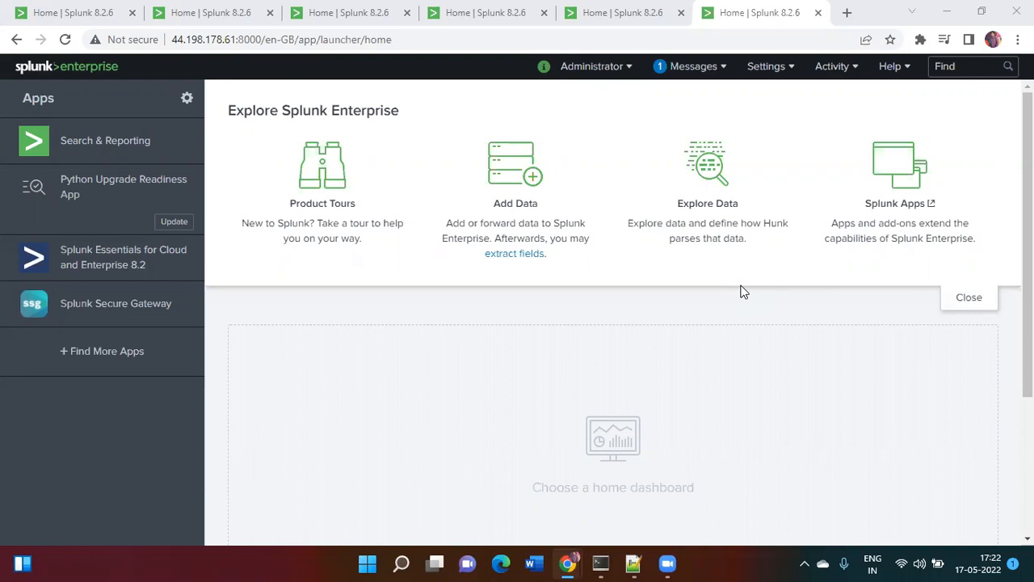
- Launch Microsoft Paint by running mspaint from the Run box
{"action": "key", "text": "super+r"}
{"action": "type", "text": "mspaint"}
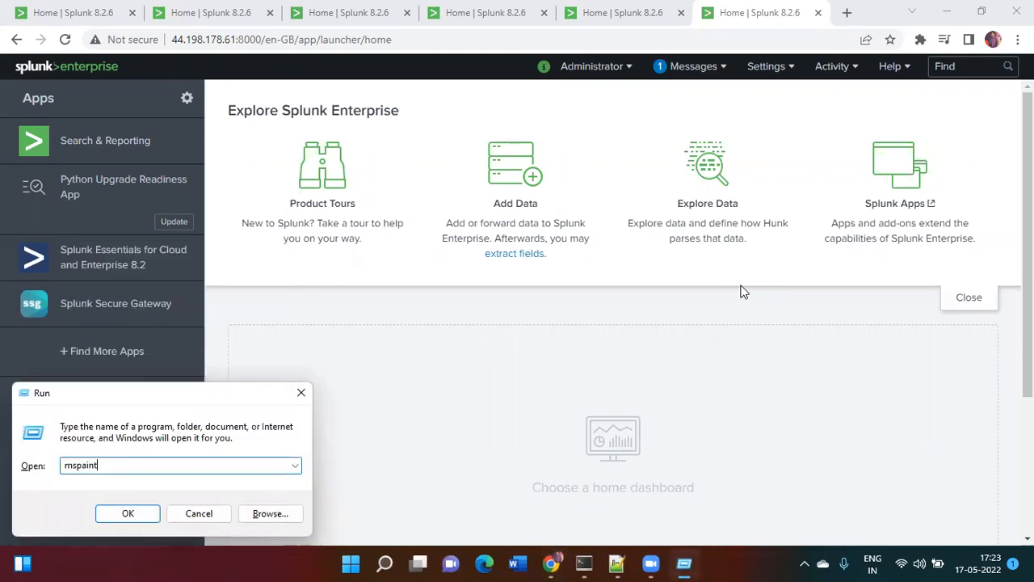
{"action": "key", "text": "Return"}
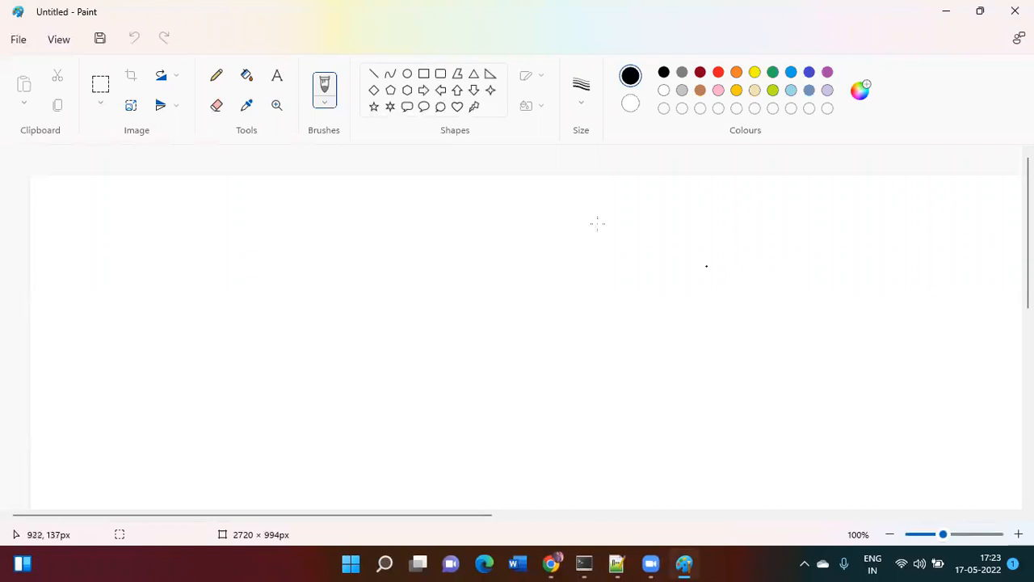
- Draw four rectangle outlines: one left, two stacked mid-canvas, one lower right
{"action": "left_click", "coordinate": [424, 74]}
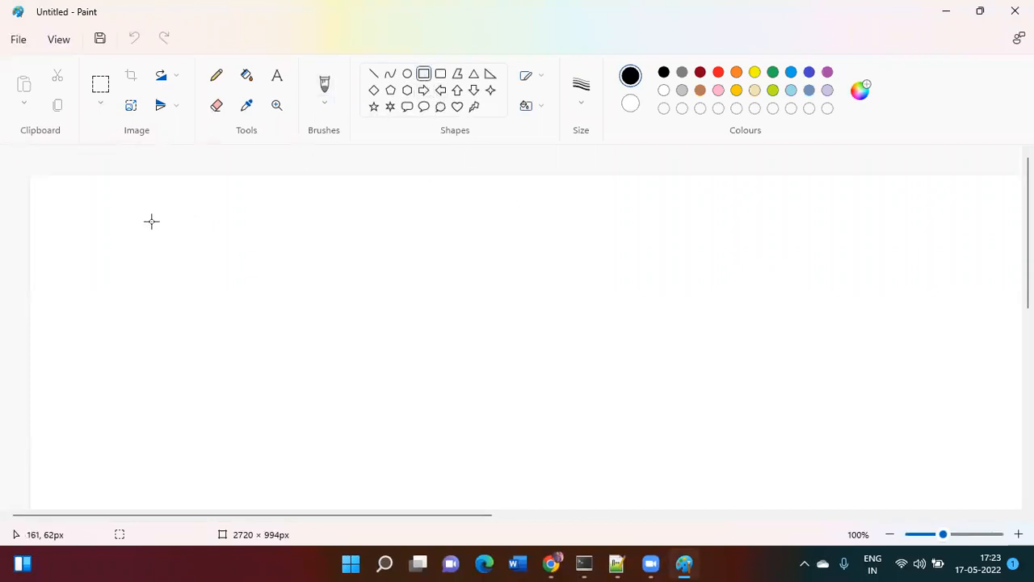
{"action": "left_click_drag", "start_coordinate": [97, 215], "coordinate": [212, 285]}
{"action": "left_click", "coordinate": [370, 300]}
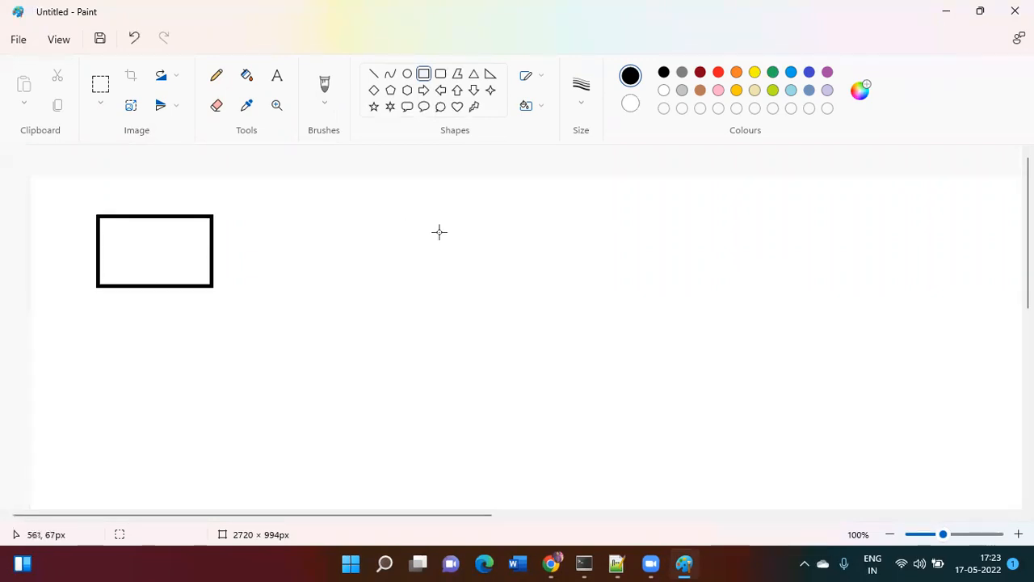
{"action": "left_click_drag", "start_coordinate": [513, 201], "coordinate": [582, 245]}
{"action": "left_click_drag", "start_coordinate": [516, 279], "coordinate": [584, 320]}
{"action": "left_click", "coordinate": [684, 386]}
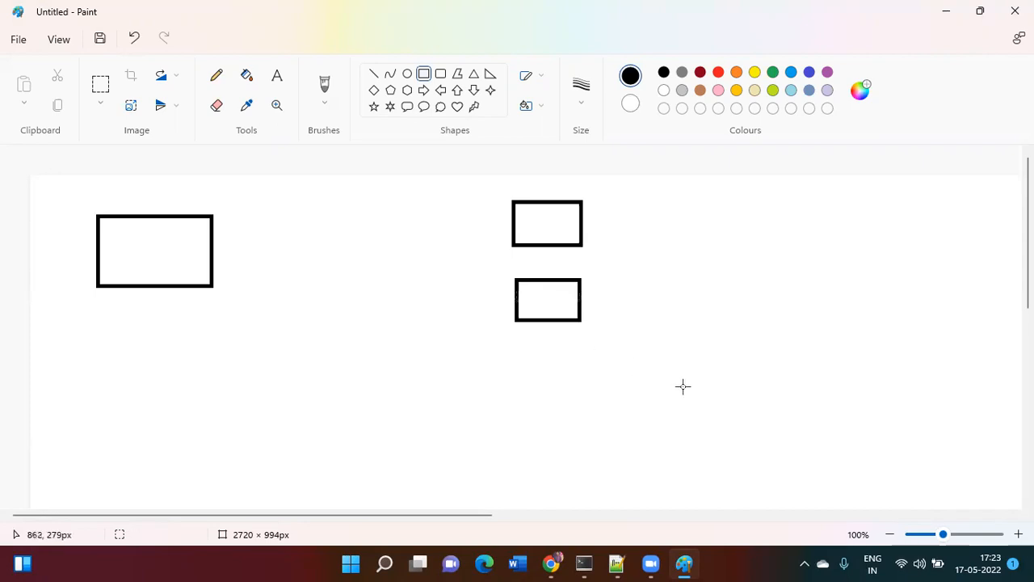
{"action": "left_click_drag", "start_coordinate": [870, 340], "coordinate": [957, 405]}
{"action": "left_click", "coordinate": [635, 411]}
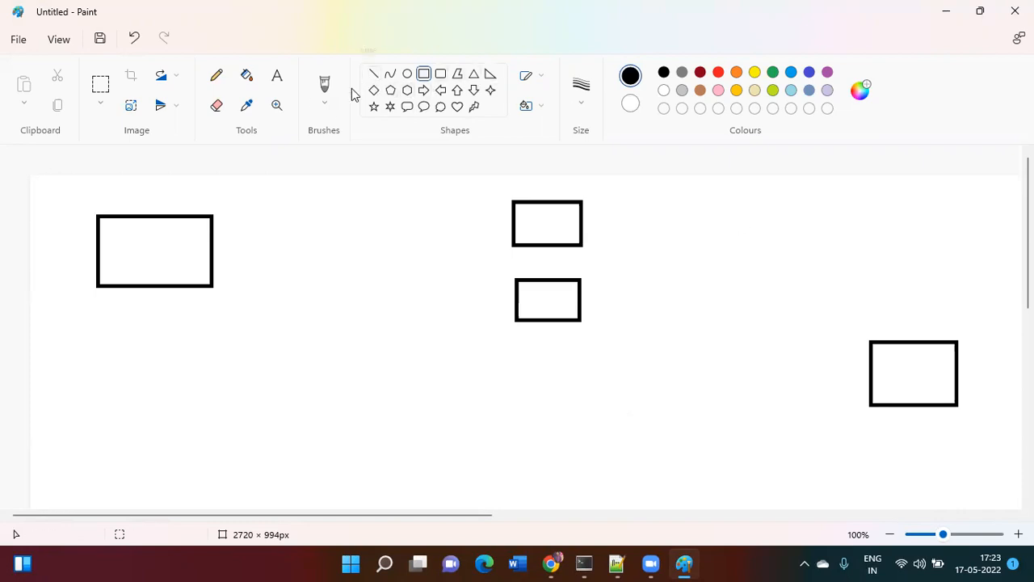
- Select the plain freehand brush with red as the drawing colour
{"action": "left_click", "coordinate": [324, 103]}
{"action": "left_click", "coordinate": [386, 137]}
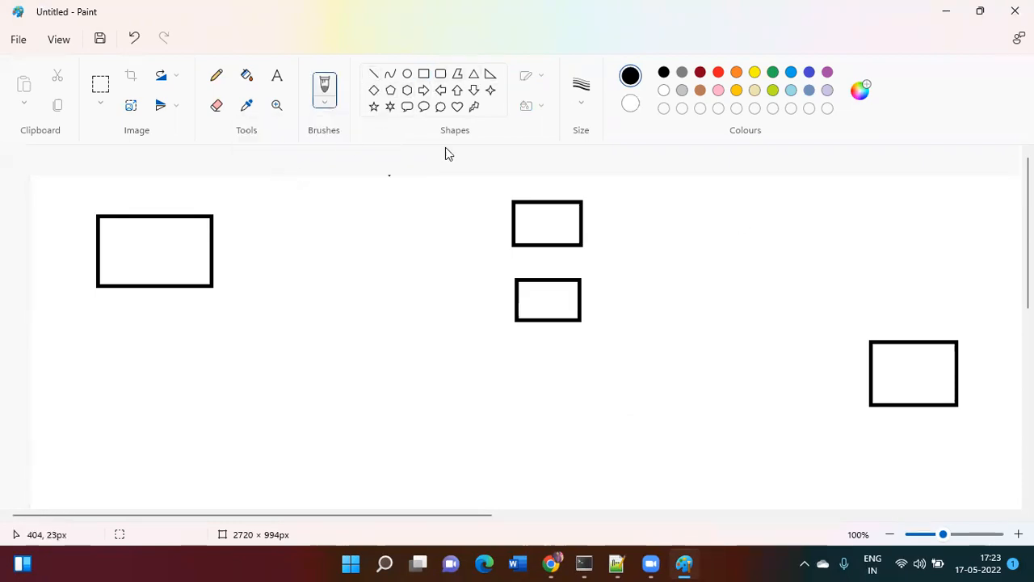
{"action": "left_click", "coordinate": [717, 74]}
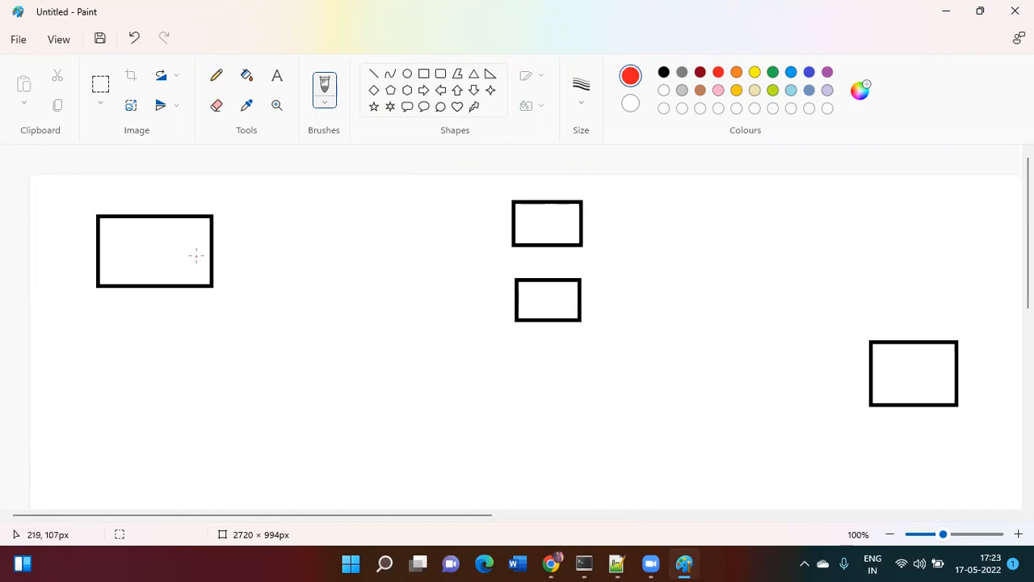
- Draw red lines from the left box to both middle boxes and mark their top edges
{"action": "left_click_drag", "start_coordinate": [195, 256], "coordinate": [522, 213]}
{"action": "left_click_drag", "start_coordinate": [196, 256], "coordinate": [527, 300]}
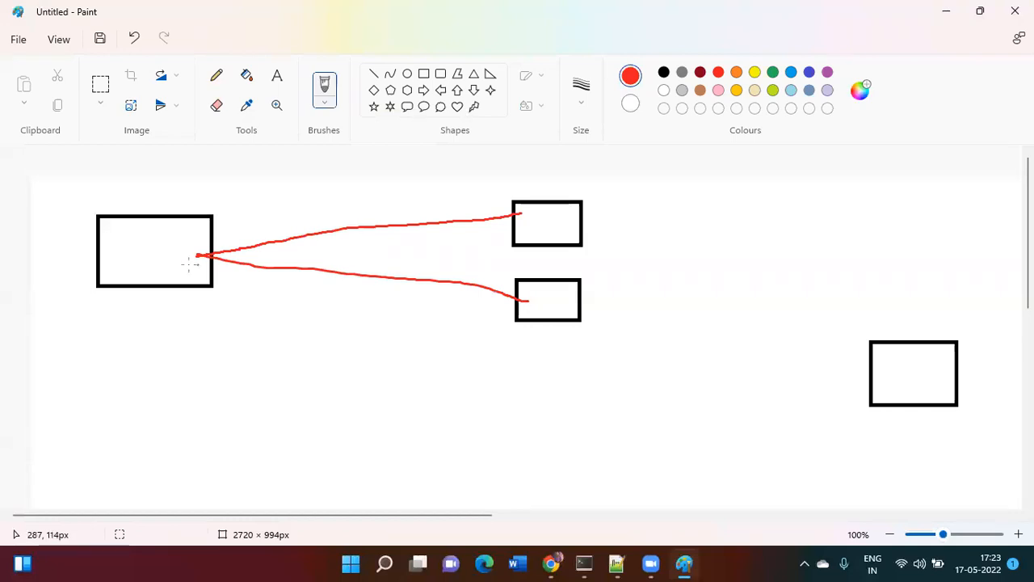
{"action": "left_click_drag", "start_coordinate": [72, 230], "coordinate": [130, 198]}
{"action": "left_click_drag", "start_coordinate": [502, 208], "coordinate": [553, 193]}
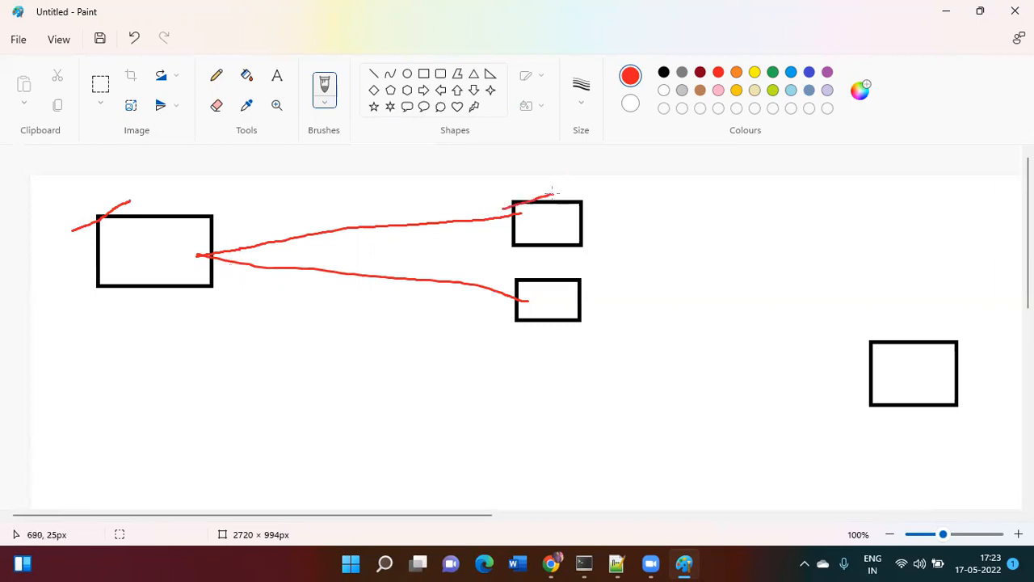
{"action": "left_click_drag", "start_coordinate": [501, 289], "coordinate": [575, 272]}
- Draw a red bracket joining the middle boxes, an arrow from the lower-right box, and a loop in the left box
{"action": "mouse_move", "coordinate": [594, 207]}
{"action": "left_mouse_down"}
{"action": "mouse_move", "coordinate": [681, 200]}
{"action": "mouse_move", "coordinate": [684, 339]}
{"action": "mouse_move", "coordinate": [644, 350]}
{"action": "left_mouse_up"}
{"action": "mouse_move", "coordinate": [892, 337]}
{"action": "left_mouse_down"}
{"action": "mouse_move", "coordinate": [809, 267]}
{"action": "mouse_move", "coordinate": [710, 276]}
{"action": "mouse_move", "coordinate": [677, 299]}
{"action": "mouse_move", "coordinate": [700, 301]}
{"action": "left_mouse_up"}
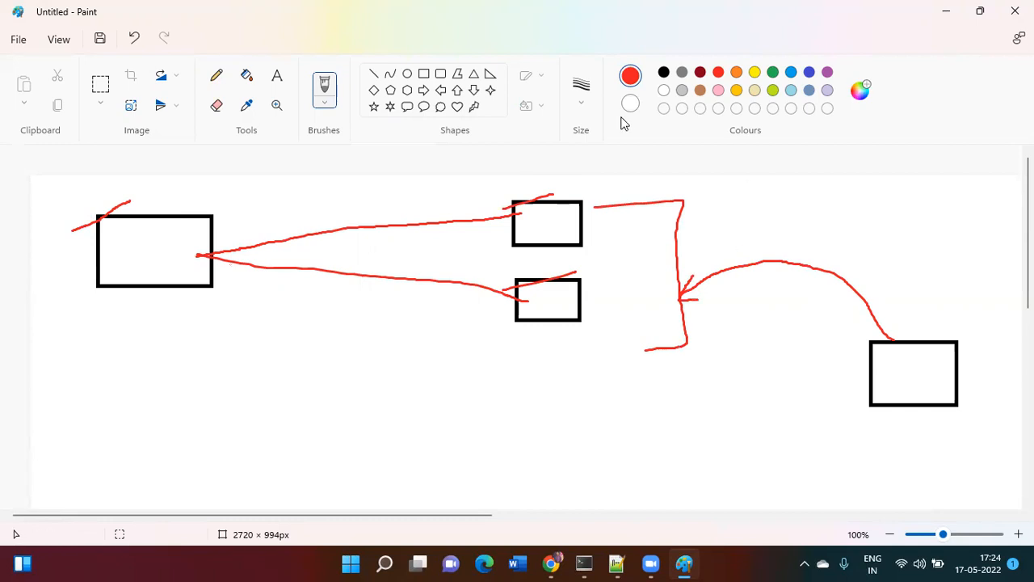
{"action": "mouse_move", "coordinate": [115, 235]}
{"action": "left_mouse_down"}
{"action": "mouse_move", "coordinate": [161, 237]}
{"action": "mouse_move", "coordinate": [118, 235]}
{"action": "mouse_move", "coordinate": [119, 264]}
{"action": "mouse_move", "coordinate": [161, 257]}
{"action": "mouse_move", "coordinate": [118, 253]}
{"action": "left_mouse_up"}
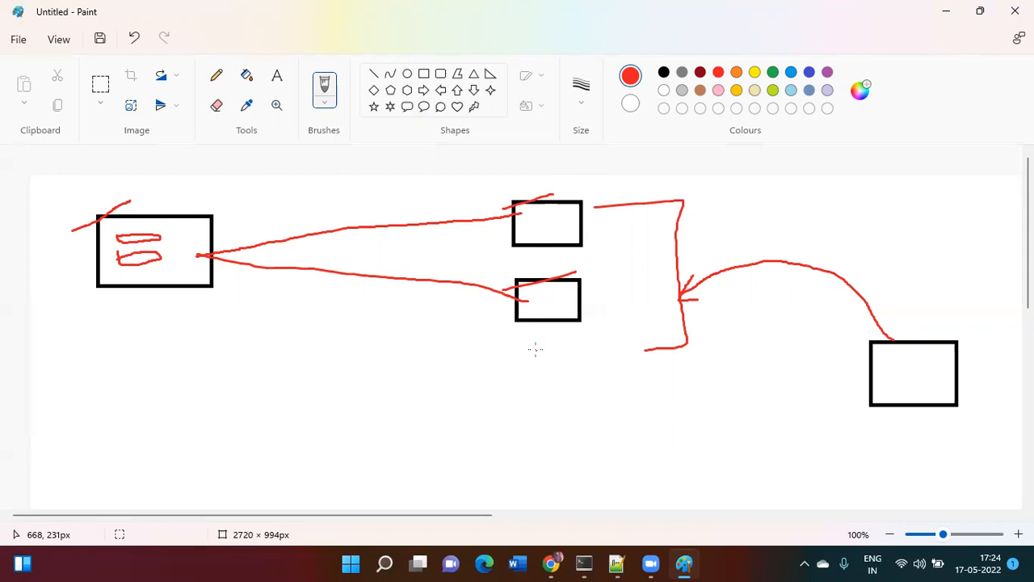
- Launch Notepad from the Run box and move it aside to reveal the diagram
{"action": "key", "text": "super+r"}
{"action": "type", "text": "notepad"}
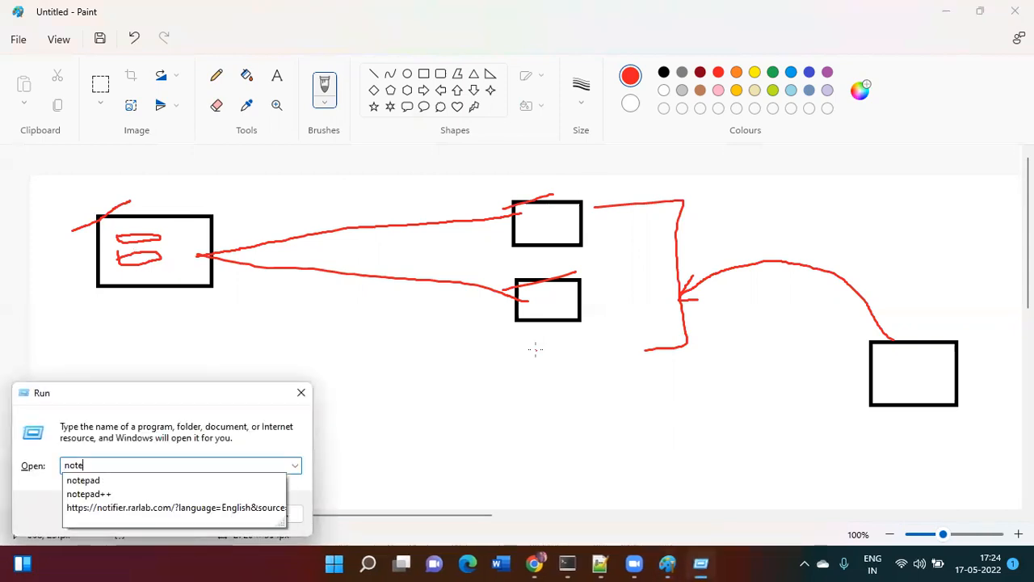
{"action": "key", "text": "Return"}
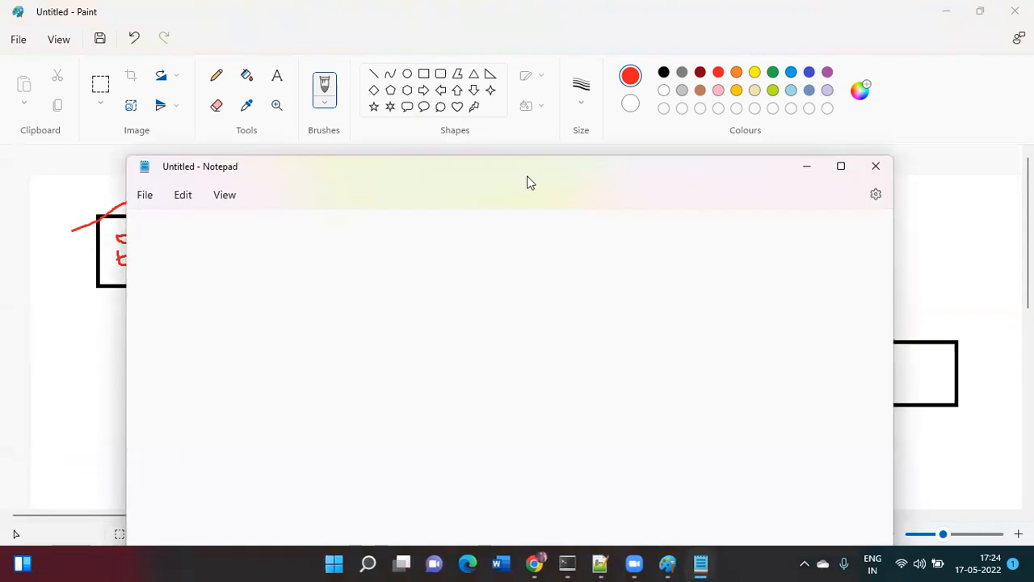
{"action": "left_click_drag", "start_coordinate": [563, 189], "coordinate": [727, 367]}
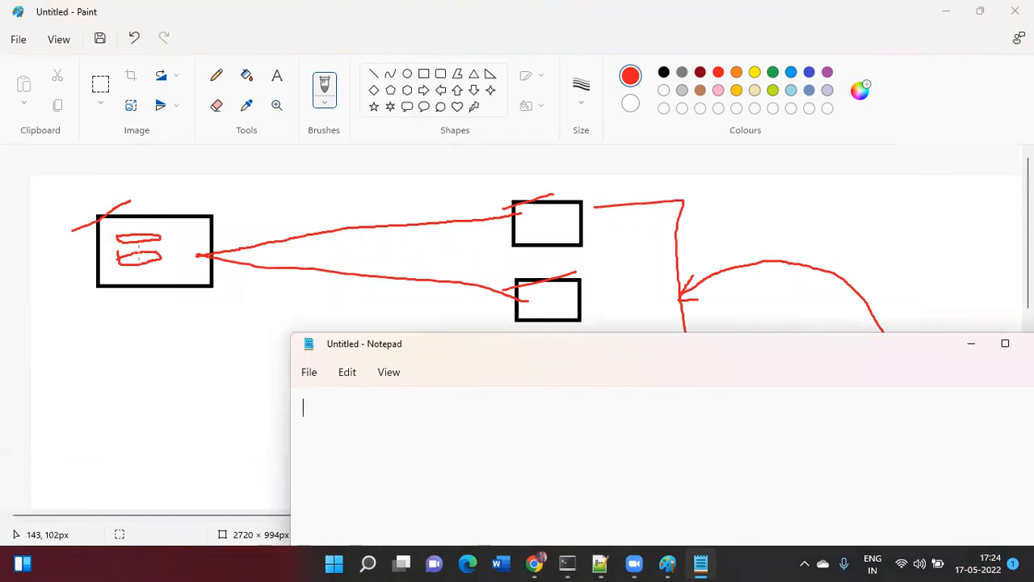
- Write the stanza [monitor:///var/log/log1.txt] with index=abc
{"action": "type", "text": "[monitor:///va"}
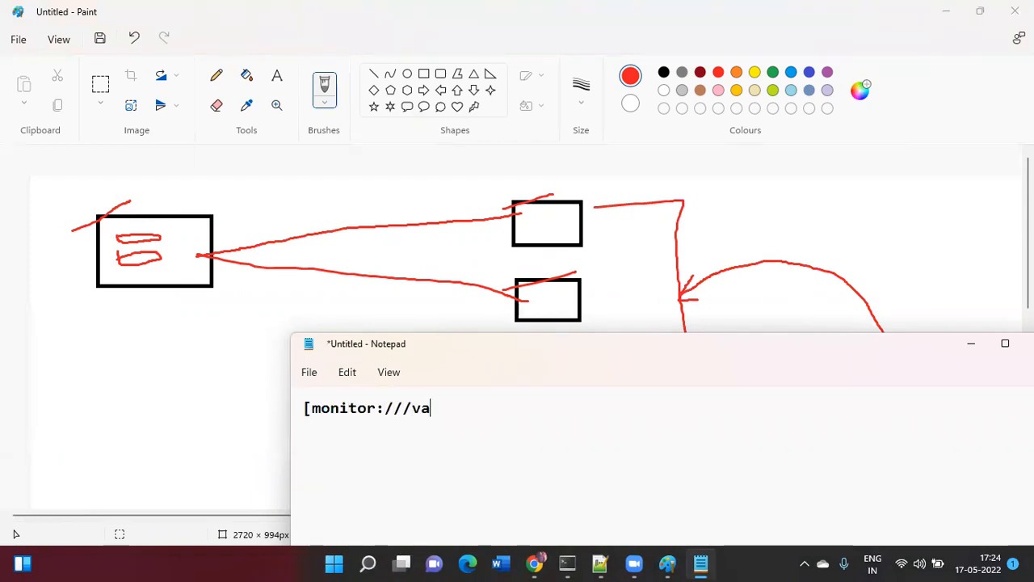
{"action": "type", "text": "r/log/"}
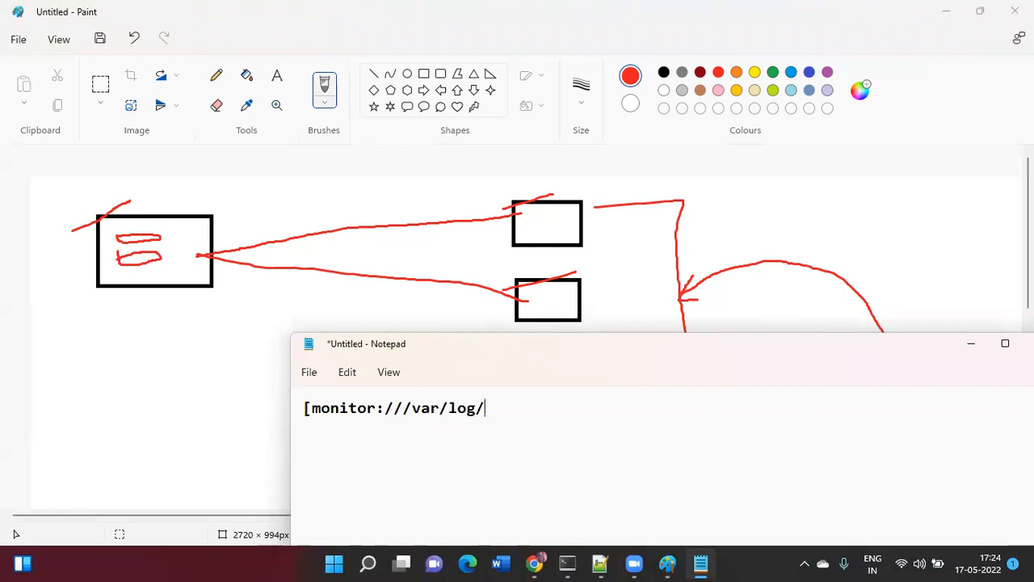
{"action": "type", "text": "log1.txt]"}
{"action": "key", "text": "Return"}
{"action": "type", "text": "index=abc"}
{"action": "key", "text": "Return"}
{"action": "key", "text": "Return"}
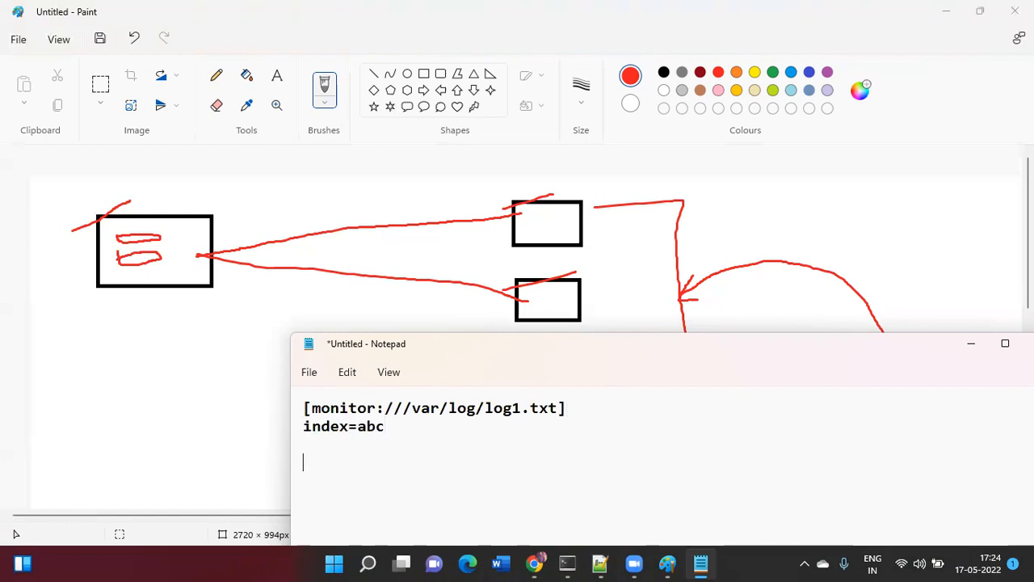
- Duplicate the first stanza below itself with copy and paste
{"action": "key", "text": "Up"}
{"action": "key", "text": "Up"}
{"action": "key", "text": "shift+Down"}
{"action": "key", "text": "shift+Down"}
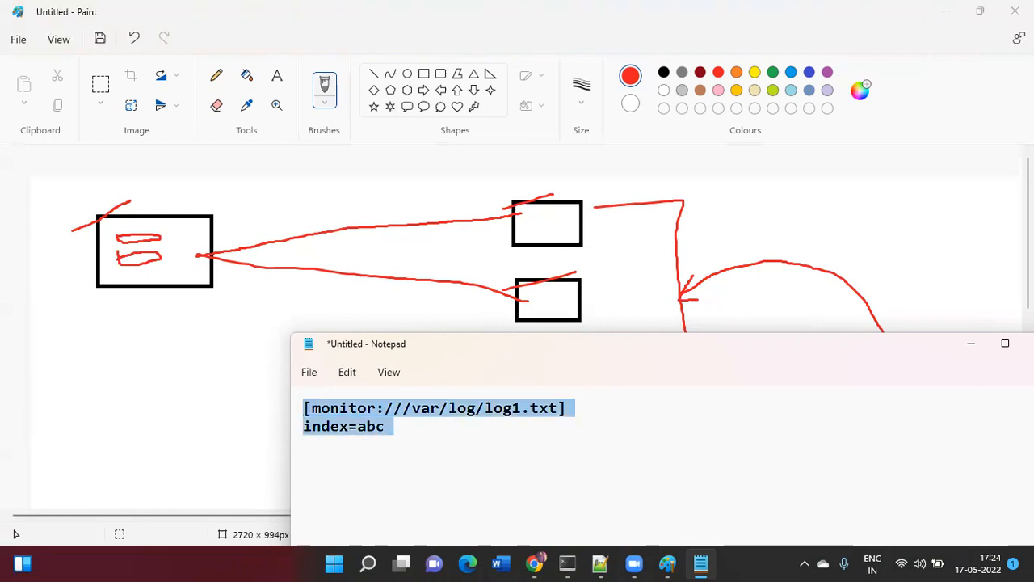
{"action": "key", "text": "ctrl+c"}
{"action": "key", "text": "Right"}
{"action": "key", "text": "Down"}
{"action": "key", "text": "ctrl+v"}
- Edit the copied stanza to monitor /var/log/log2.txt with index=xyz
{"action": "key", "text": "Up"}
{"action": "key", "text": "Right"}
{"action": "key", "text": "Right"}
{"action": "key", "text": "Right"}
{"action": "key", "text": "Right"}
{"action": "key", "text": "Right"}
{"action": "key", "text": "Right"}
{"action": "key", "text": "Right"}
{"action": "key", "text": "Left"}
{"action": "key", "text": "shift+Right"}
{"action": "key", "text": "shift+Right"}
{"action": "key", "text": "shift+Right"}
{"action": "type", "text": "xyz"}
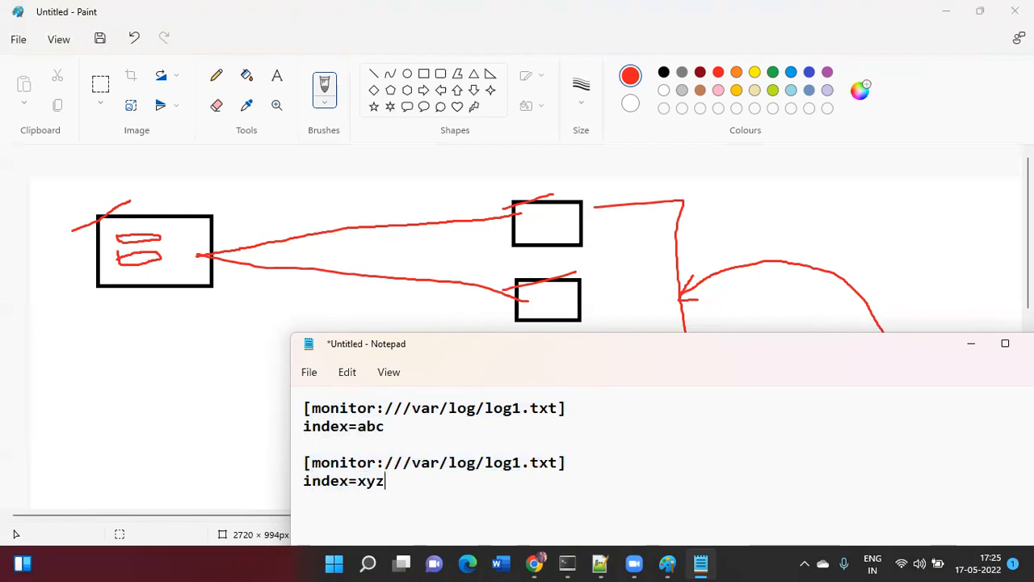
{"action": "key", "text": "Up"}
{"action": "key", "text": "Right"}
{"action": "key", "text": "Right"}
{"action": "key", "text": "Right"}
{"action": "key", "text": "Right"}
{"action": "key", "text": "Right"}
{"action": "key", "text": "Right"}
{"action": "key", "text": "Right"}
{"action": "key", "text": "Right"}
{"action": "key", "text": "Right"}
{"action": "key", "text": "Right"}
{"action": "key", "text": "Right"}
{"action": "key", "text": "Right"}
{"action": "key", "text": "Right"}
{"action": "key", "text": "BackSpace"}
{"action": "type", "text": "2"}
- Enlarge Notepad and highlight log1.txt, abc and /log2.txt while explaining the stanzas
{"action": "left_click_drag", "start_coordinate": [569, 328], "coordinate": [565, 240]}
{"action": "left_click_drag", "start_coordinate": [559, 321], "coordinate": [483, 323]}
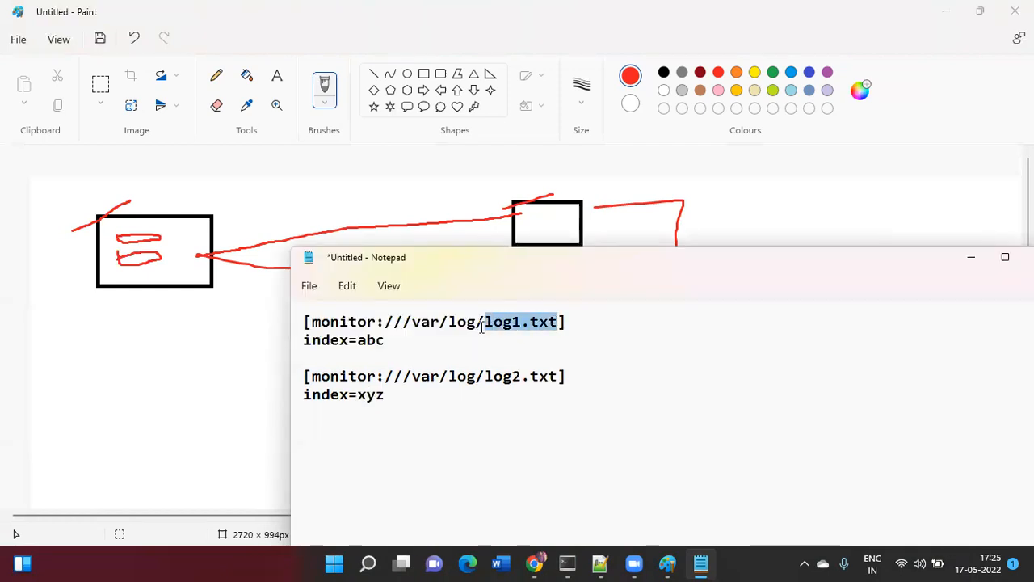
{"action": "left_click", "coordinate": [387, 340]}
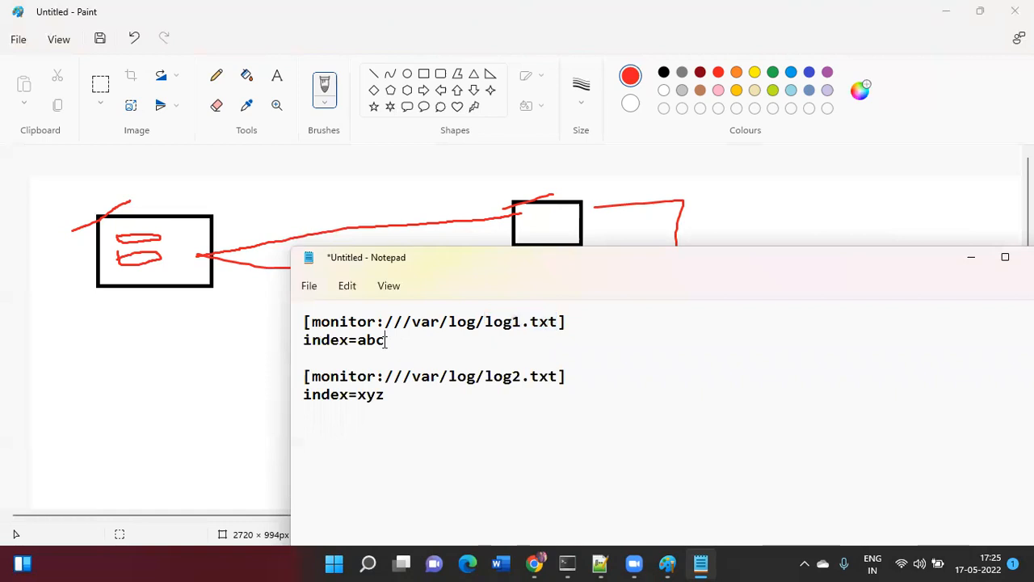
{"action": "double_click", "coordinate": [362, 346]}
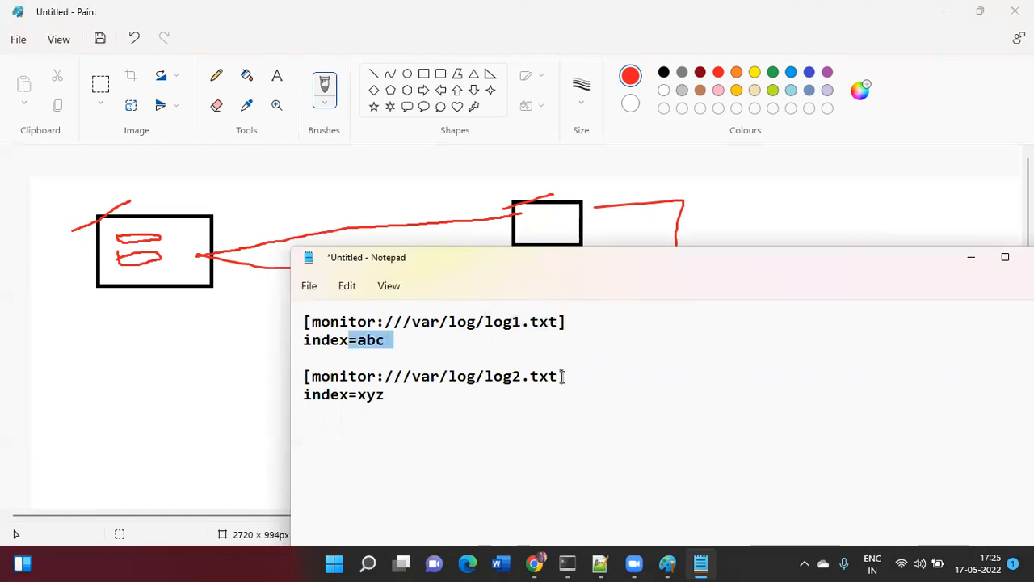
{"action": "left_click", "coordinate": [565, 376]}
{"action": "left_click_drag", "start_coordinate": [558, 376], "coordinate": [475, 376]}
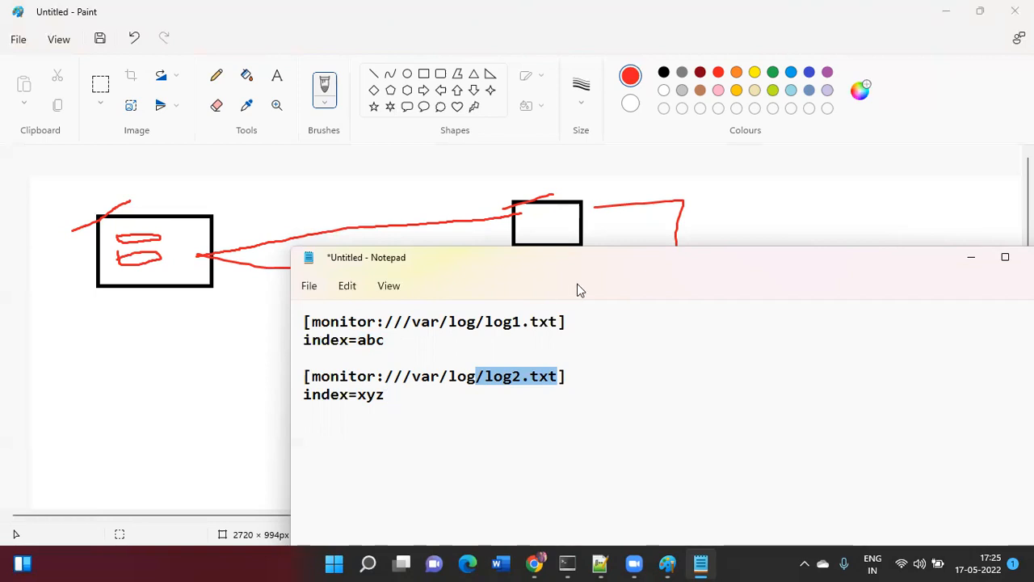
{"action": "left_click_drag", "start_coordinate": [601, 270], "coordinate": [417, 378]}
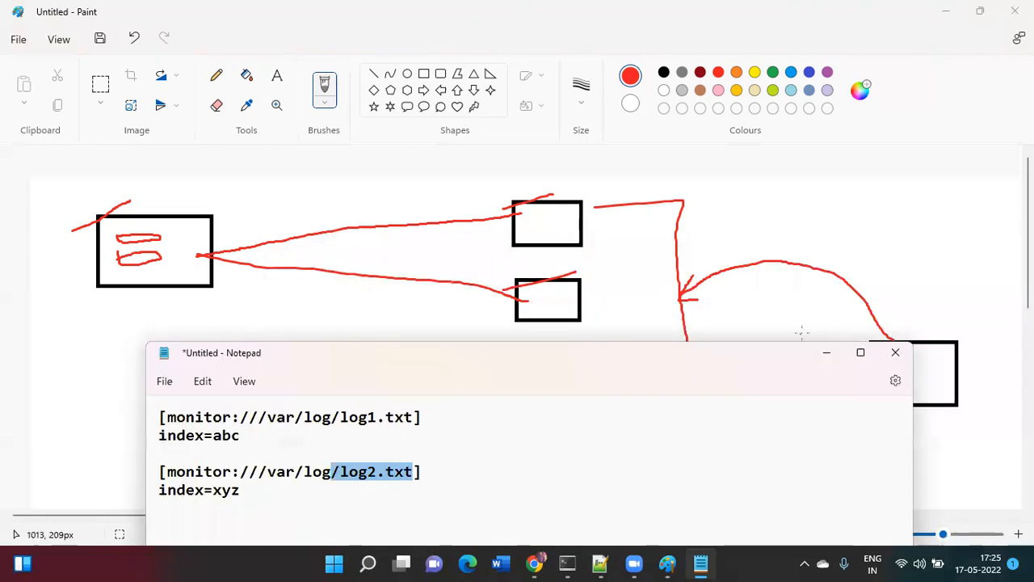
- Draw two green rounded boxes stacked below the middle black boxes
{"action": "left_click", "coordinate": [826, 353]}
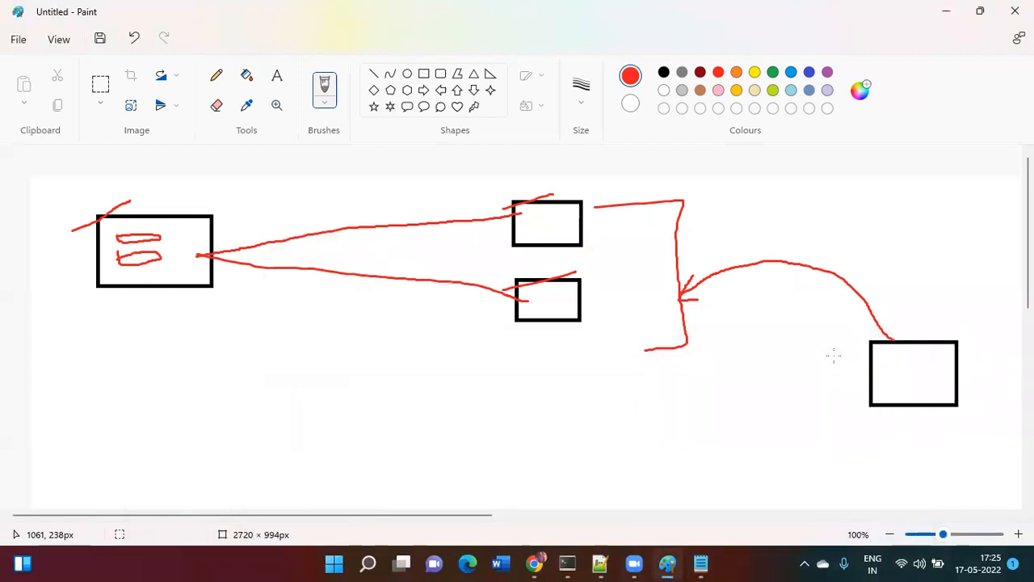
{"action": "left_click", "coordinate": [423, 75]}
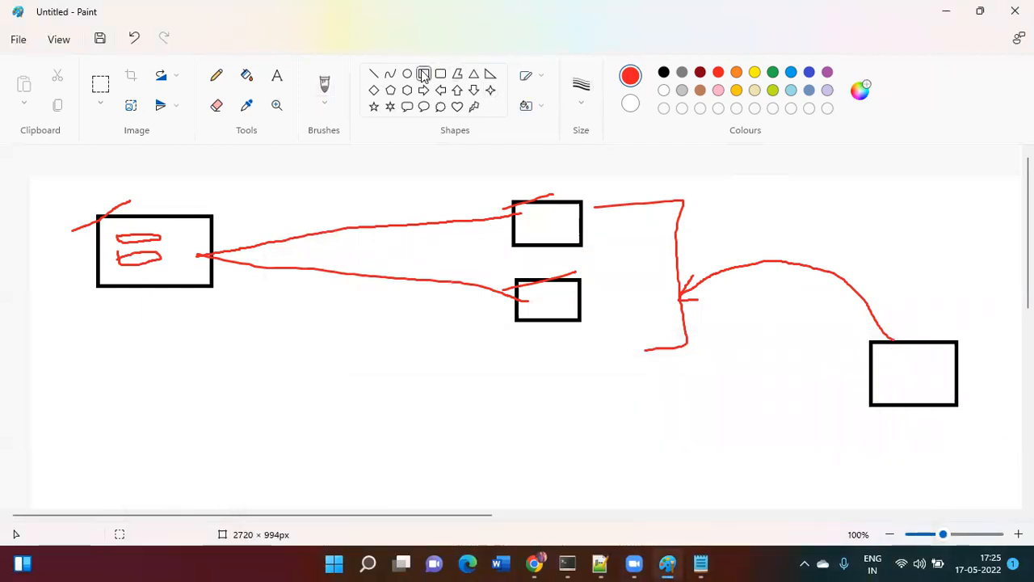
{"action": "left_click", "coordinate": [772, 73]}
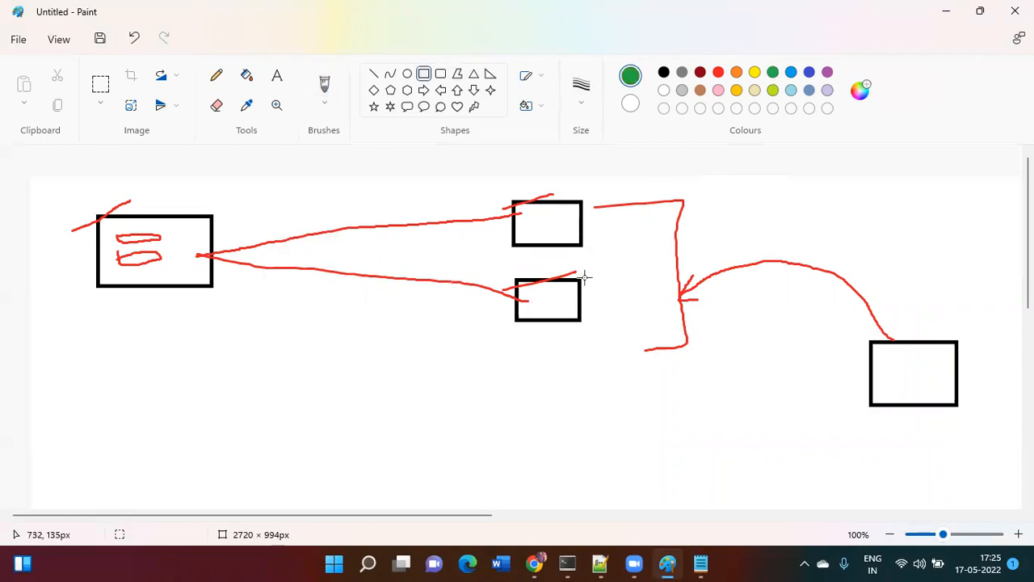
{"action": "left_click_drag", "start_coordinate": [513, 375], "coordinate": [604, 429]}
{"action": "left_click_drag", "start_coordinate": [520, 455], "coordinate": [614, 502]}
{"action": "left_click", "coordinate": [738, 450]}
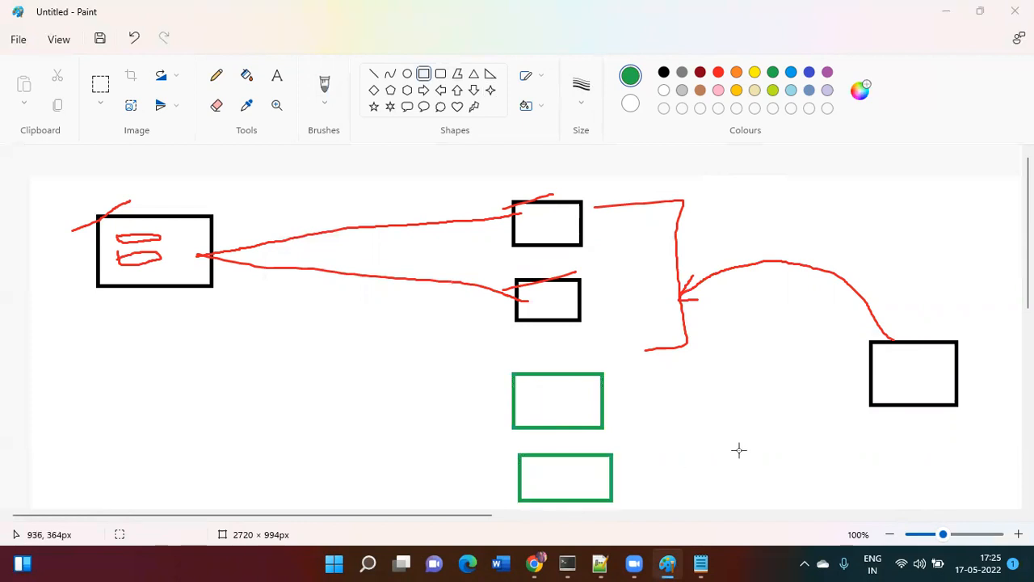
- Highlight the log1 path in the Notepad stanzas, then return to the diagram
{"action": "left_click", "coordinate": [700, 563]}
{"action": "left_click_drag", "start_coordinate": [240, 416], "coordinate": [418, 416]}
{"action": "left_click", "coordinate": [796, 296]}
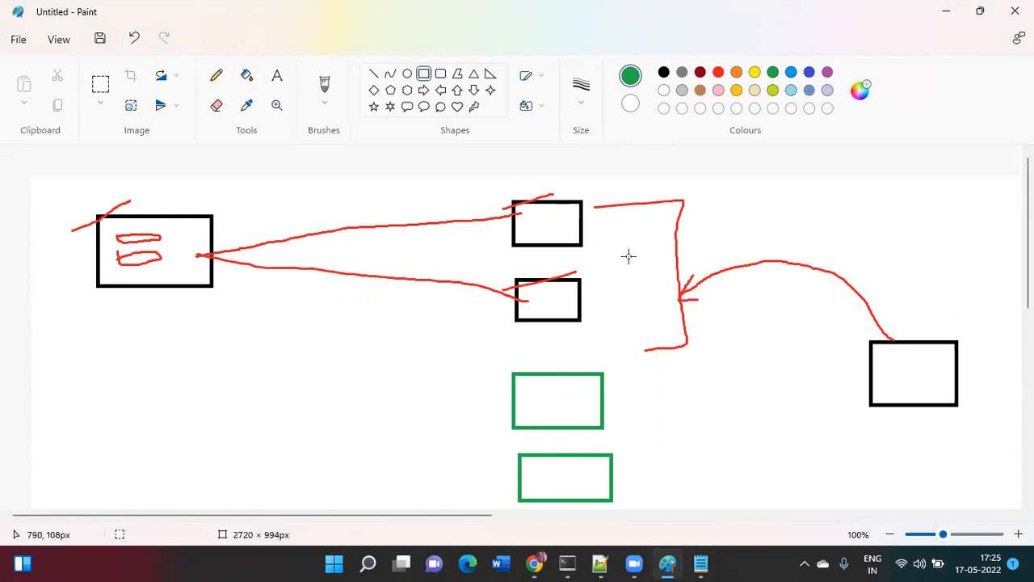
- Draw green braces beside both box pairs and green curves from the left box to each green box
{"action": "left_click", "coordinate": [324, 103]}
{"action": "left_click", "coordinate": [336, 126]}
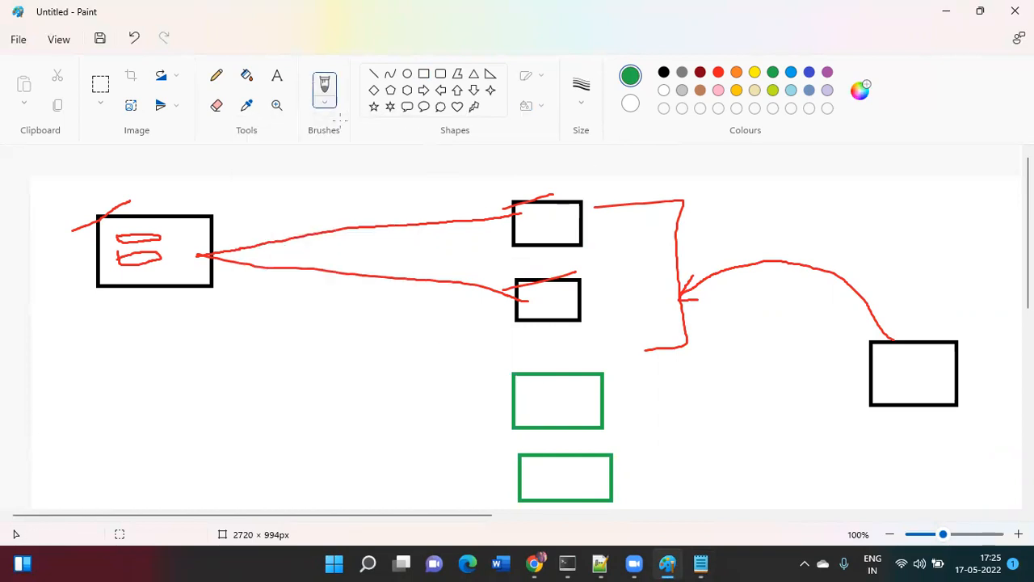
{"action": "mouse_move", "coordinate": [472, 370]}
{"action": "left_mouse_down"}
{"action": "mouse_move", "coordinate": [457, 417]}
{"action": "mouse_move", "coordinate": [470, 497]}
{"action": "left_mouse_up"}
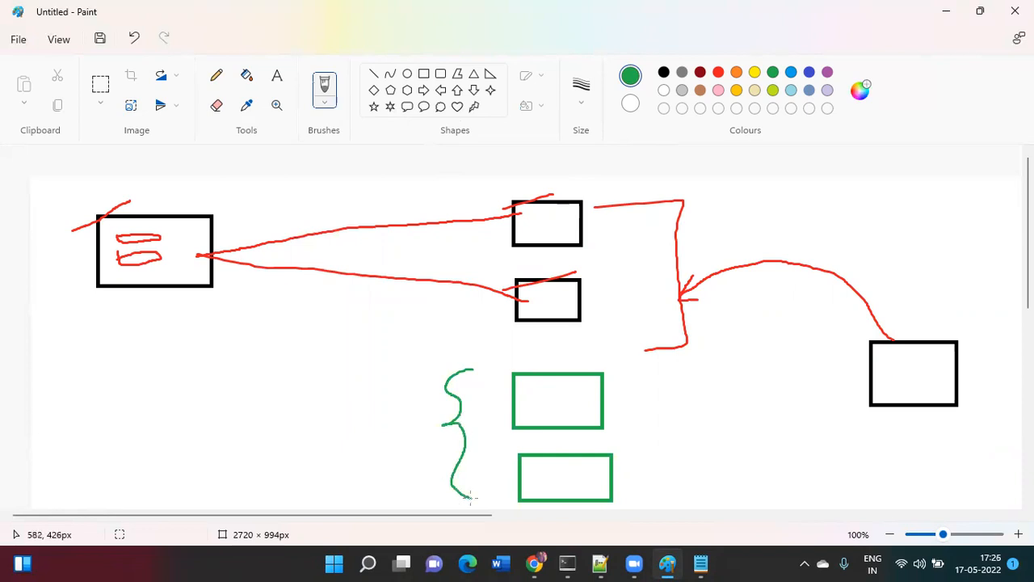
{"action": "mouse_move", "coordinate": [498, 199]}
{"action": "left_mouse_down"}
{"action": "mouse_move", "coordinate": [486, 275]}
{"action": "mouse_move", "coordinate": [496, 326]}
{"action": "left_mouse_up"}
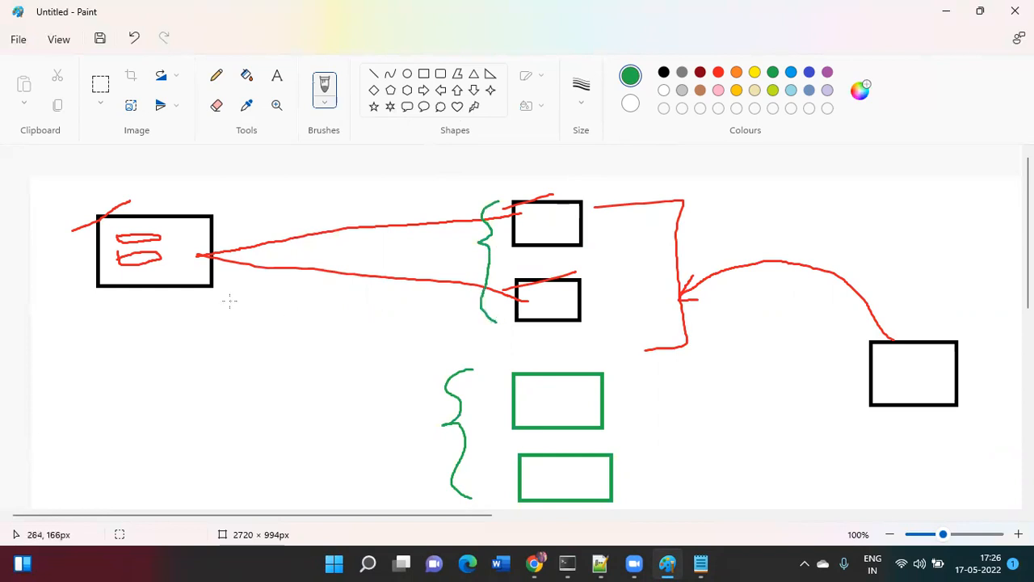
{"action": "mouse_move", "coordinate": [199, 276]}
{"action": "left_mouse_down"}
{"action": "mouse_move", "coordinate": [354, 353]}
{"action": "mouse_move", "coordinate": [521, 406]}
{"action": "left_mouse_up"}
{"action": "mouse_move", "coordinate": [191, 281]}
{"action": "left_mouse_down"}
{"action": "mouse_move", "coordinate": [425, 454]}
{"action": "mouse_move", "coordinate": [526, 465]}
{"action": "left_mouse_up"}
{"action": "mouse_move", "coordinate": [185, 215]}
{"action": "left_mouse_down"}
{"action": "mouse_move", "coordinate": [182, 226]}
{"action": "mouse_move", "coordinate": [194, 217]}
{"action": "left_mouse_up"}
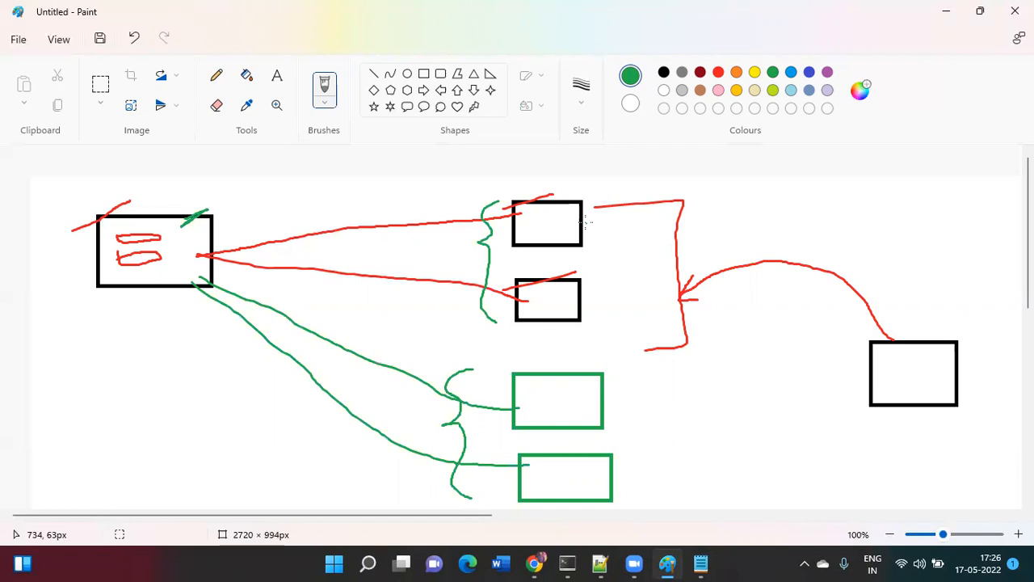
- Highlight log1.txt in the first monitor line of the notes
{"action": "key", "text": "alt+Tab"}
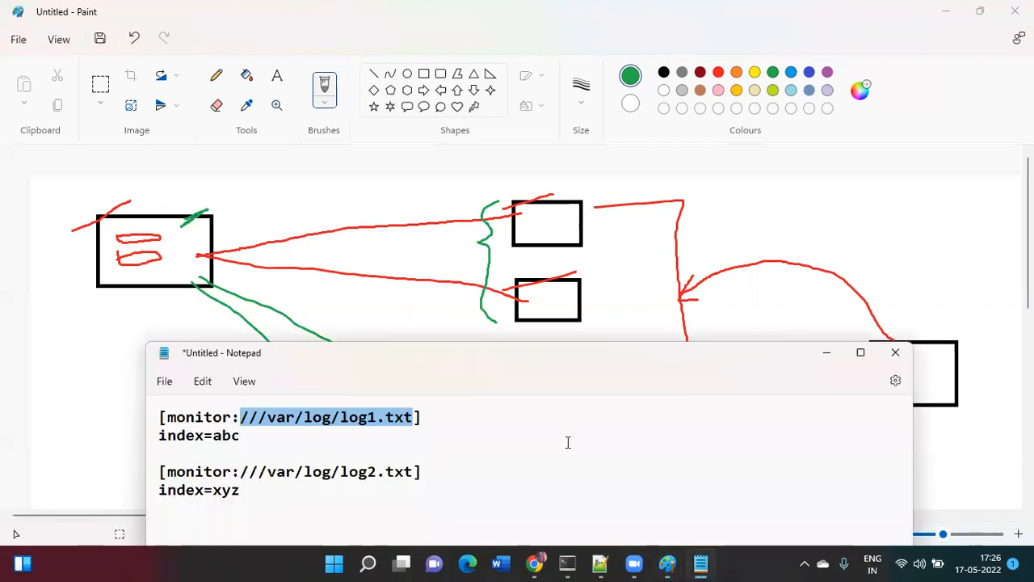
{"action": "left_click", "coordinate": [390, 433]}
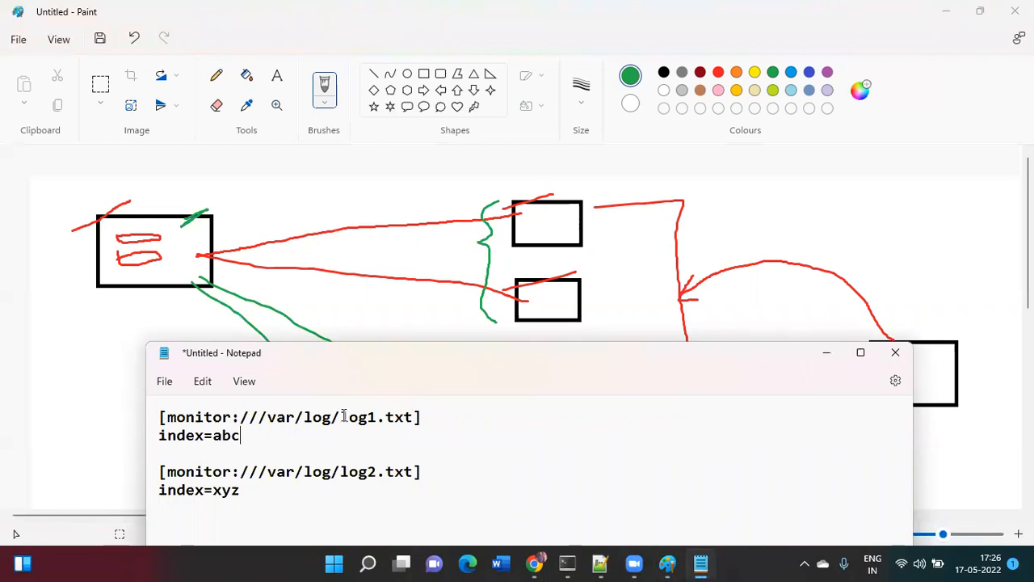
{"action": "left_click_drag", "start_coordinate": [342, 416], "coordinate": [418, 417]}
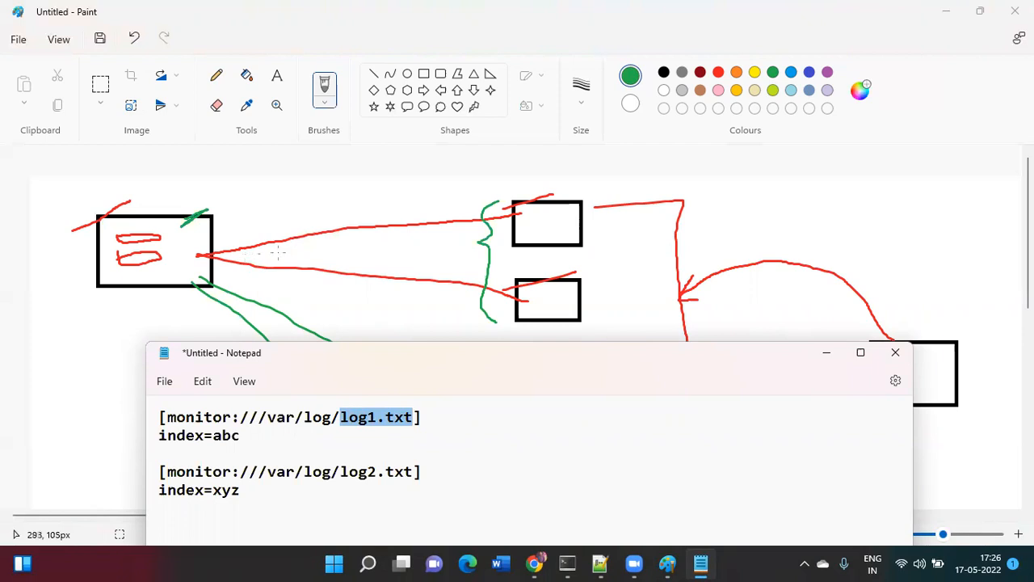
{"action": "left_click", "coordinate": [487, 210]}
- Loop green around both box pairs and move the Notepad window down out of the way
{"action": "mouse_move", "coordinate": [594, 194]}
{"action": "left_mouse_down"}
{"action": "mouse_move", "coordinate": [519, 181]}
{"action": "mouse_move", "coordinate": [471, 282]}
{"action": "mouse_move", "coordinate": [619, 299]}
{"action": "mouse_move", "coordinate": [592, 187]}
{"action": "mouse_move", "coordinate": [567, 185]}
{"action": "left_mouse_up"}
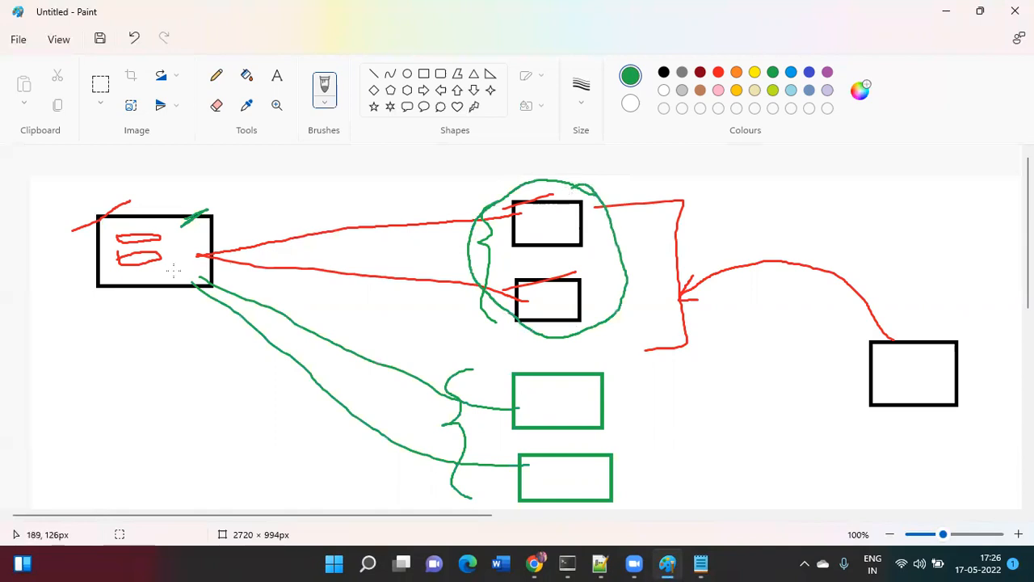
{"action": "key", "text": "alt+Tab"}
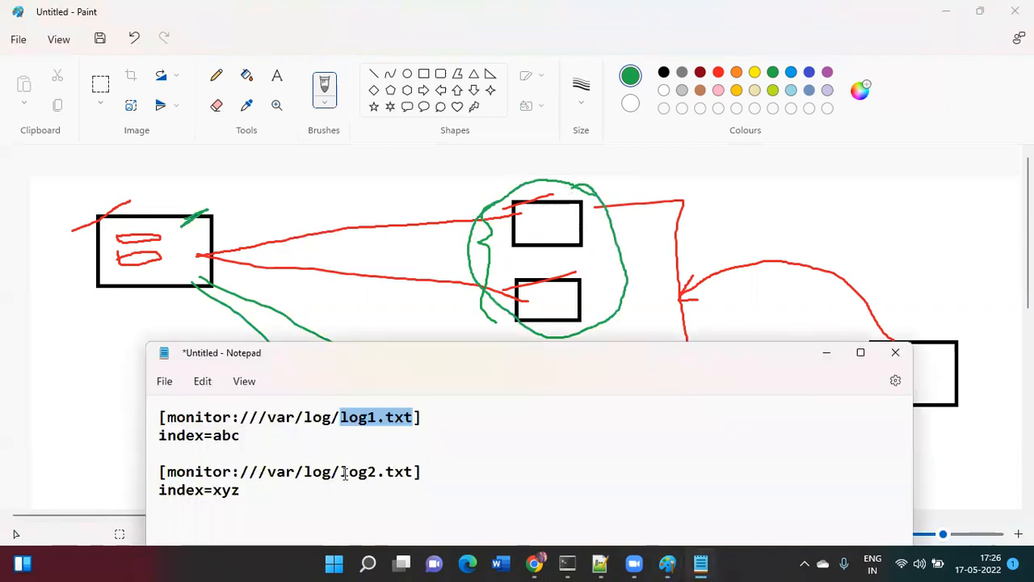
{"action": "left_click", "coordinate": [272, 287]}
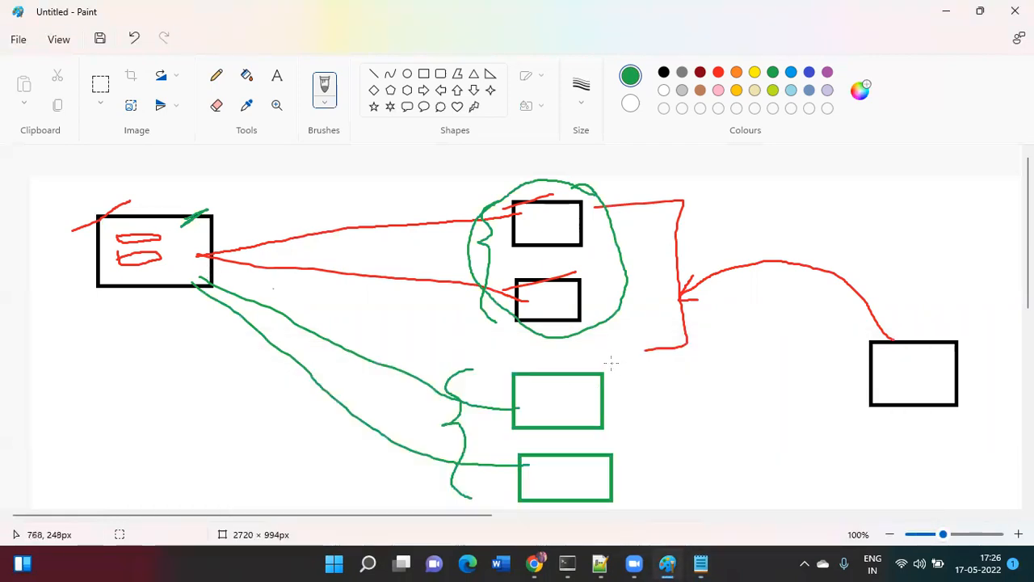
{"action": "mouse_move", "coordinate": [612, 363]}
{"action": "left_mouse_down"}
{"action": "mouse_move", "coordinate": [590, 356]}
{"action": "mouse_move", "coordinate": [477, 386]}
{"action": "mouse_move", "coordinate": [504, 477]}
{"action": "mouse_move", "coordinate": [612, 485]}
{"action": "mouse_move", "coordinate": [626, 376]}
{"action": "mouse_move", "coordinate": [573, 344]}
{"action": "left_mouse_up"}
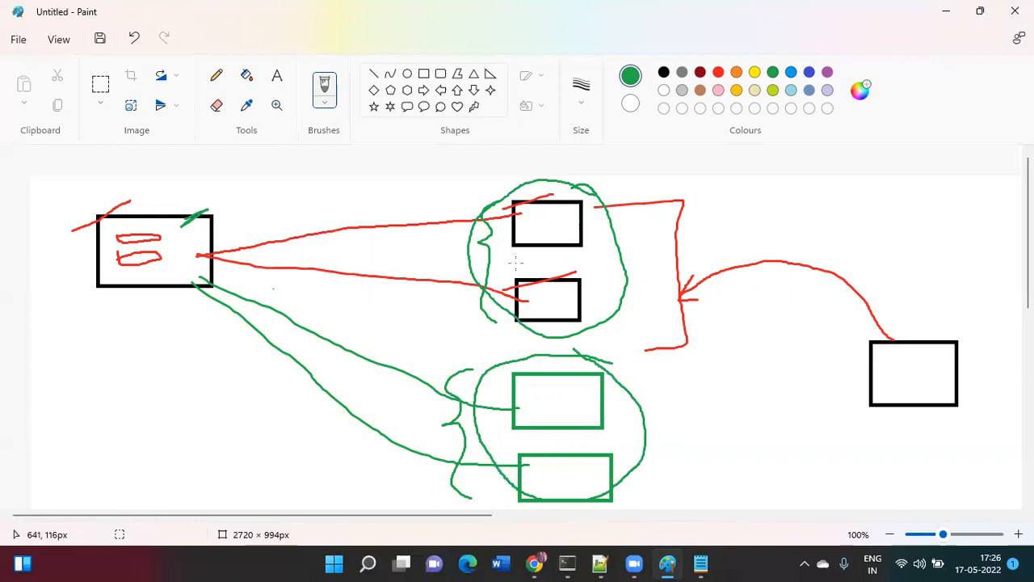
{"action": "key", "text": "alt+Tab"}
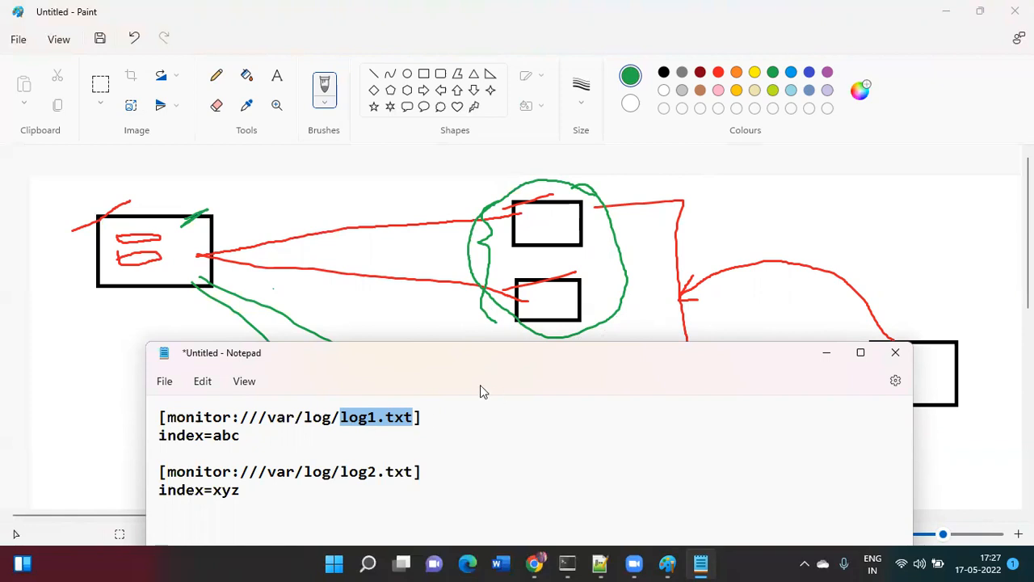
{"action": "left_click_drag", "start_coordinate": [488, 370], "coordinate": [658, 514]}
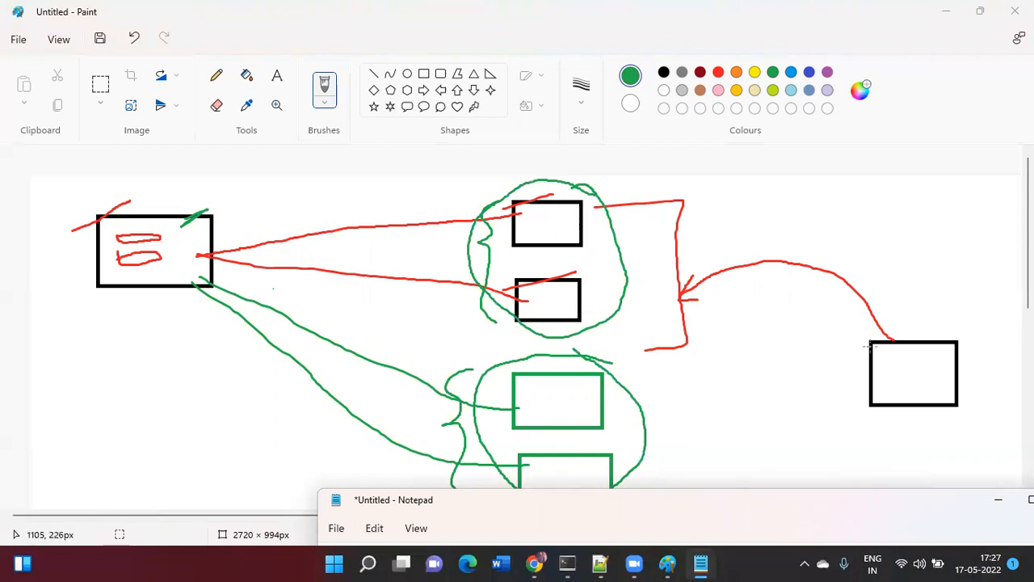
- Draw a green bracket right of the green boxes with an arrow to it from the lower-right box
{"action": "mouse_move", "coordinate": [667, 352]}
{"action": "left_mouse_down"}
{"action": "mouse_move", "coordinate": [730, 378]}
{"action": "mouse_move", "coordinate": [690, 502]}
{"action": "left_mouse_up"}
{"action": "mouse_move", "coordinate": [879, 364]}
{"action": "left_mouse_down"}
{"action": "mouse_move", "coordinate": [716, 421]}
{"action": "mouse_move", "coordinate": [732, 413]}
{"action": "mouse_move", "coordinate": [719, 422]}
{"action": "mouse_move", "coordinate": [744, 443]}
{"action": "left_mouse_up"}
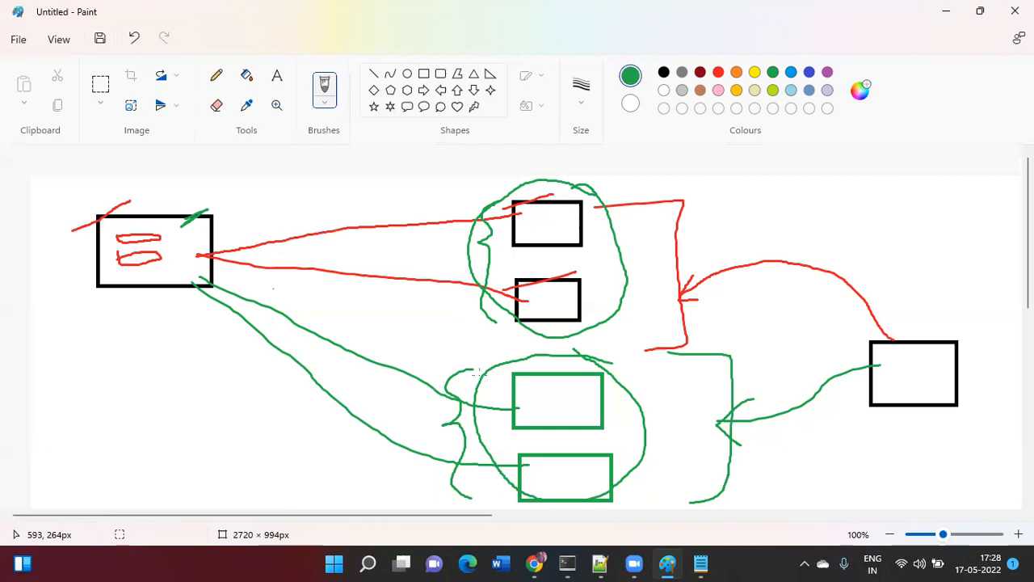
{"action": "key", "text": "alt+Tab"}
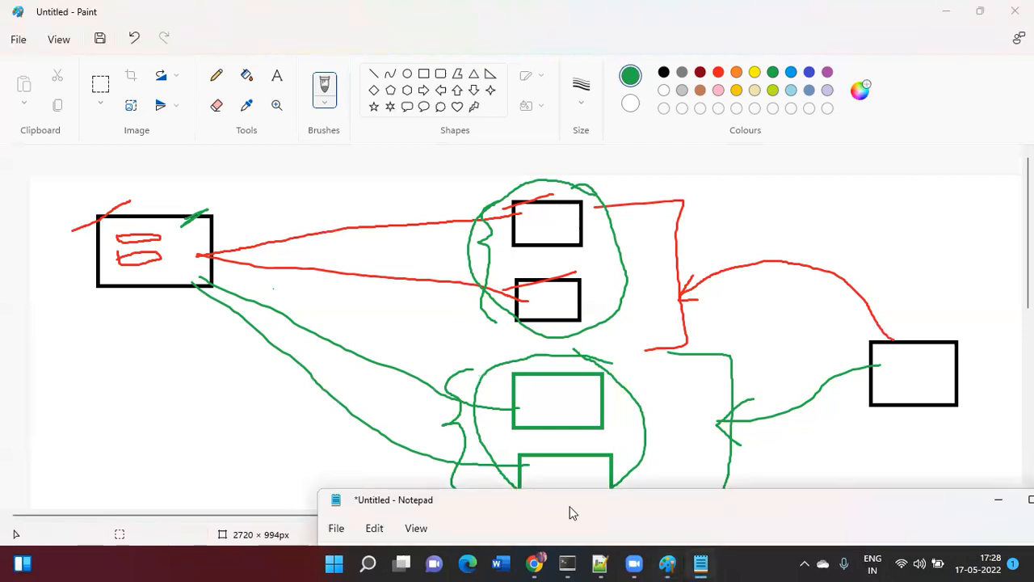
- Add a line reading _TCP_ROUTING below index=xyz in the notes
{"action": "mouse_move", "coordinate": [577, 513]}
{"action": "left_mouse_down"}
{"action": "mouse_move", "coordinate": [584, 441]}
{"action": "mouse_move", "coordinate": [491, 233]}
{"action": "left_mouse_up"}
{"action": "left_click", "coordinate": [406, 383]}
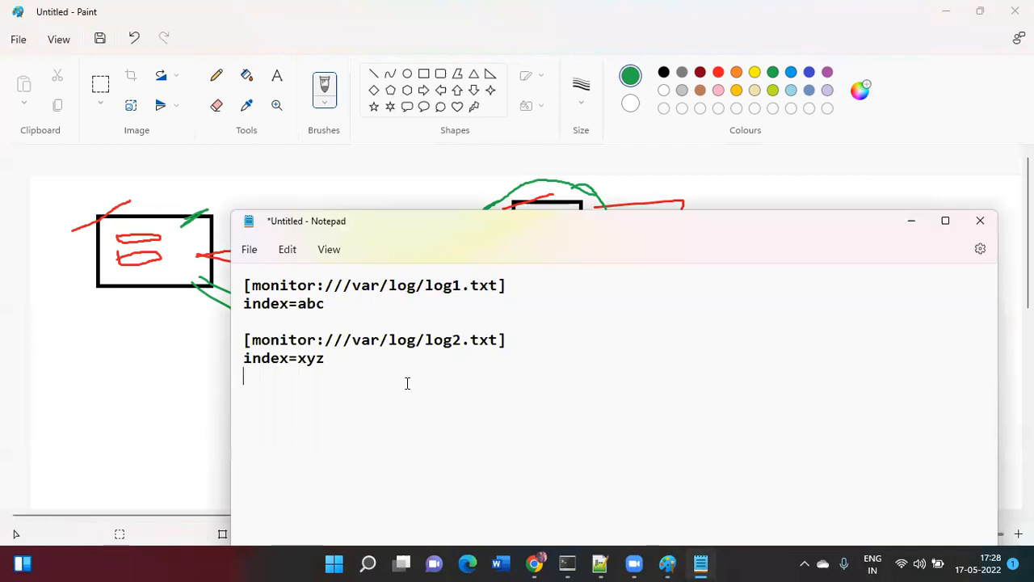
{"action": "type", "text": "_TCP_ROUNTI"}
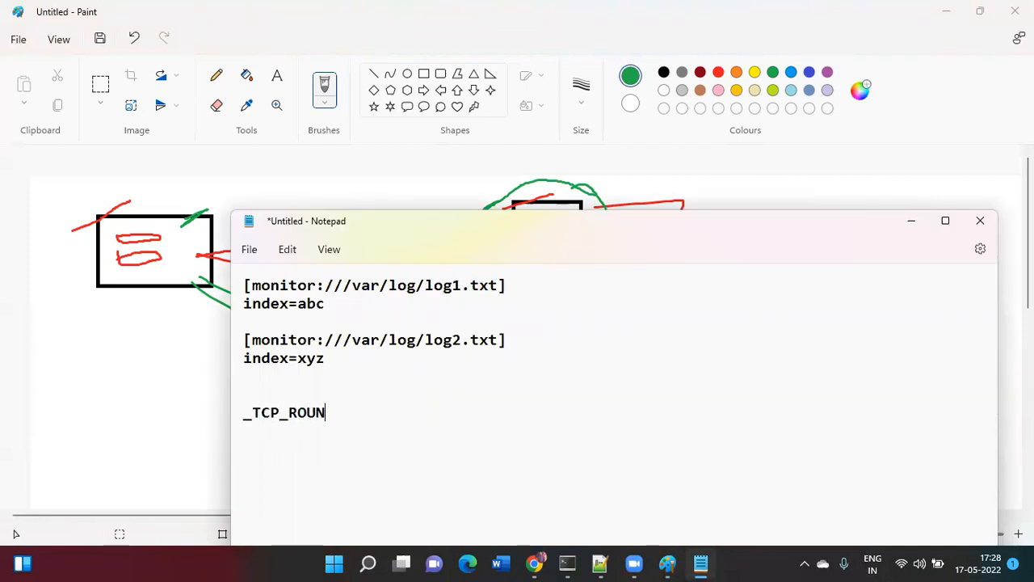
{"action": "key", "text": "BackSpace"}
{"action": "key", "text": "BackSpace"}
{"action": "key", "text": "BackSpace"}
{"action": "type", "text": "TING"}
{"action": "left_click", "coordinate": [108, 374]}
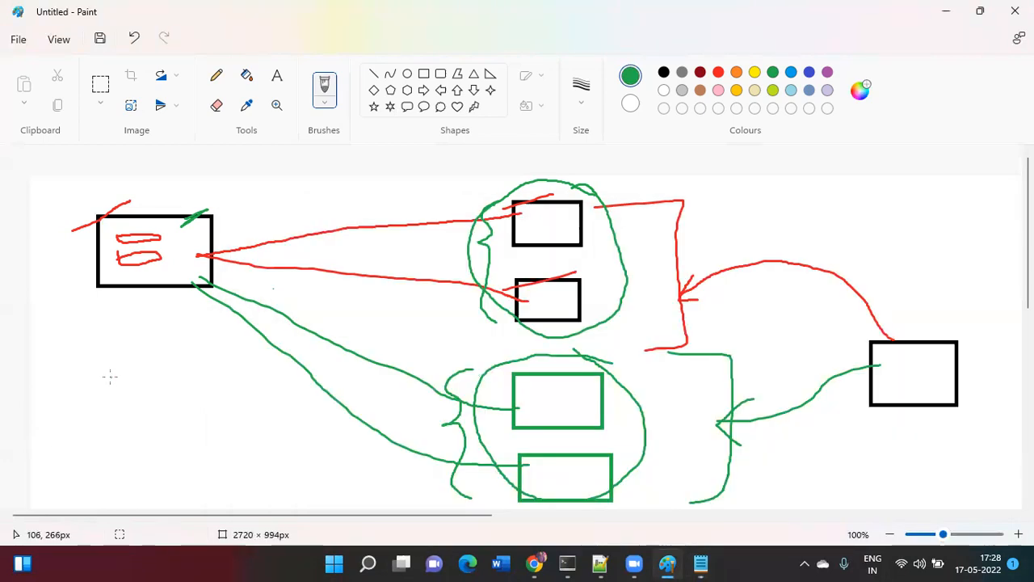
- In the HF session, clear the screen, go home and run ls -ltr and pwd
{"action": "left_click", "coordinate": [568, 564]}
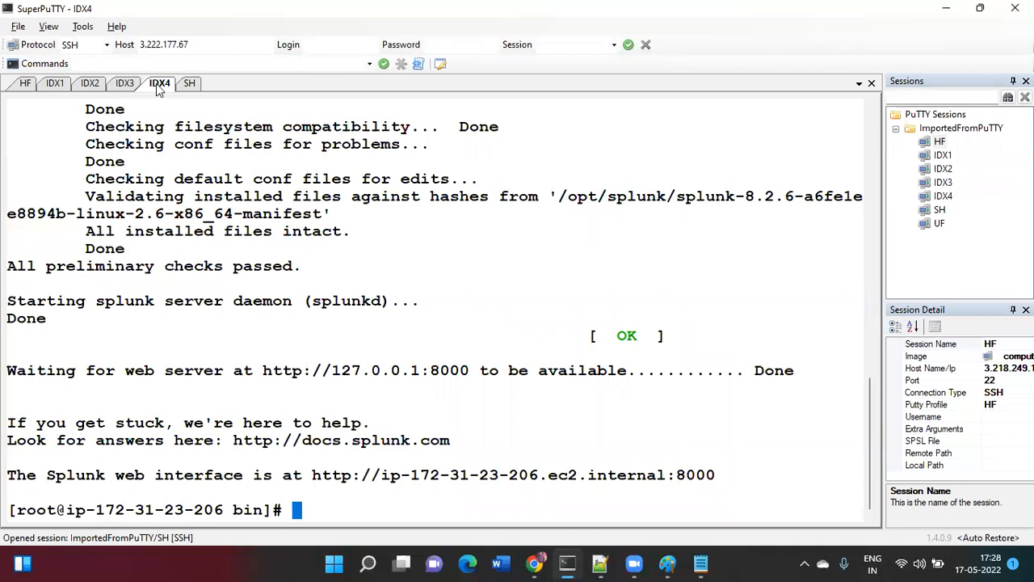
{"action": "left_click", "coordinate": [27, 85]}
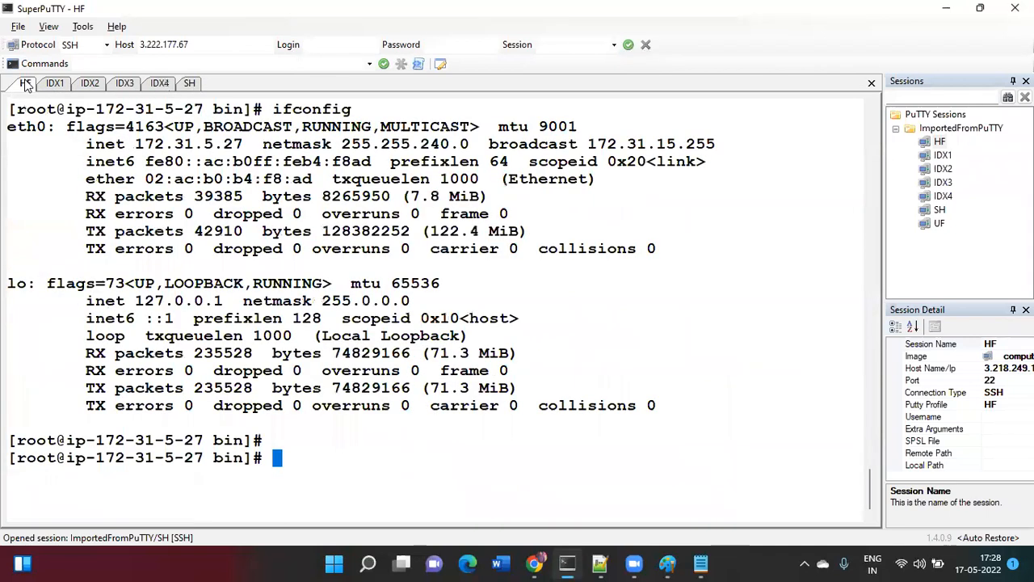
{"action": "key", "text": "ctrl+l"}
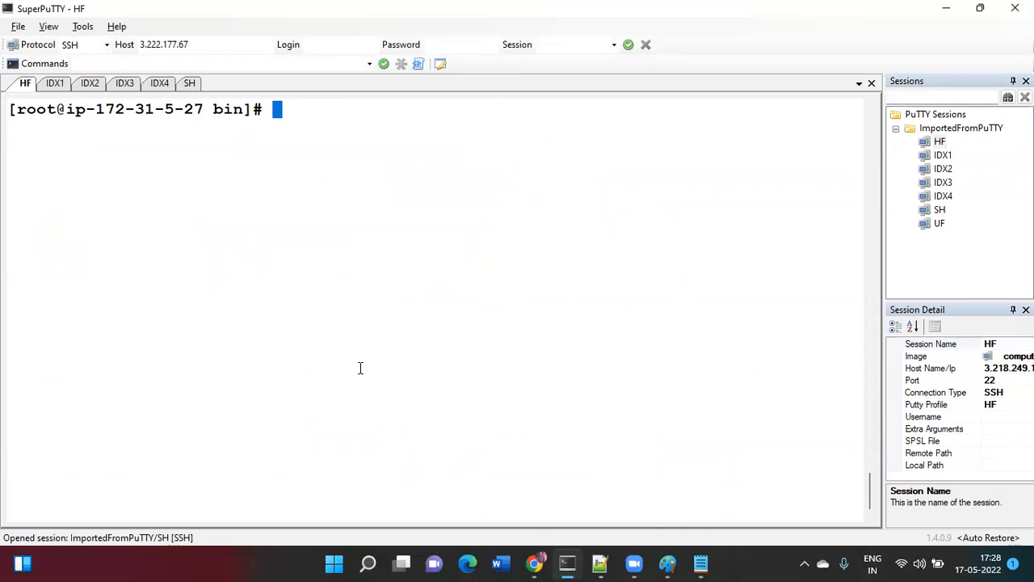
{"action": "type", "text": "cd"}
{"action": "key", "text": "Return"}
{"action": "type", "text": "ls -ltr"}
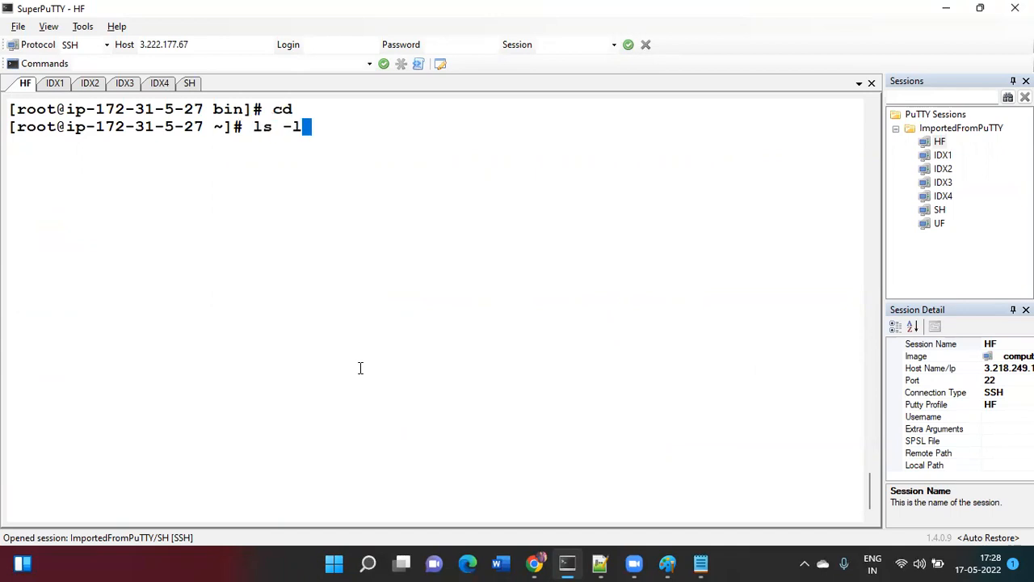
{"action": "key", "text": "Return"}
{"action": "type", "text": "pwd"}
{"action": "key", "text": "Return"}
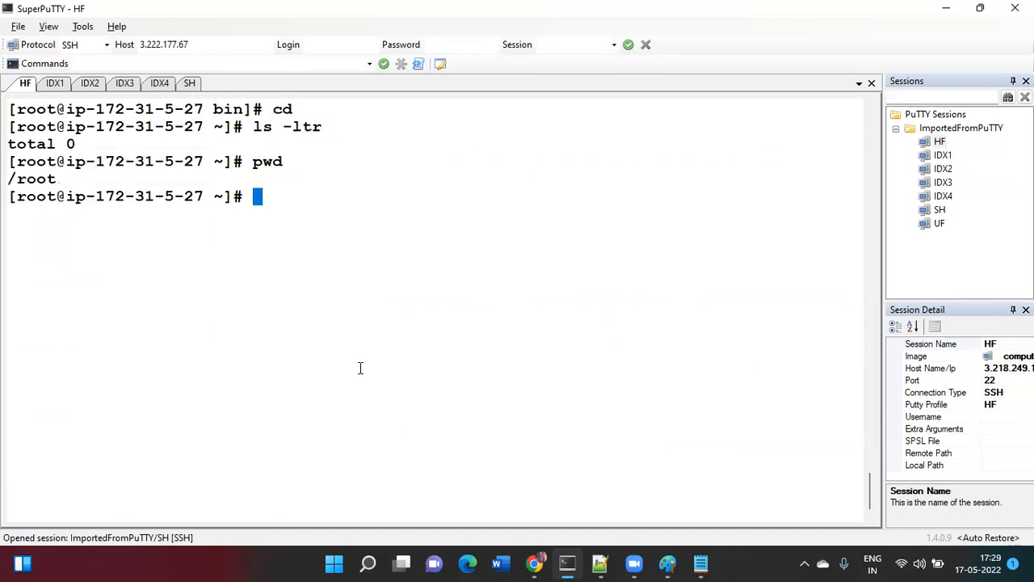
- Start writing a new file with cat > first.txt
{"action": "type", "text": "cat k>"}
{"action": "key", "text": "BackSpace"}
{"action": "key", "text": "BackSpace"}
{"action": "key", "text": "BackSpace"}
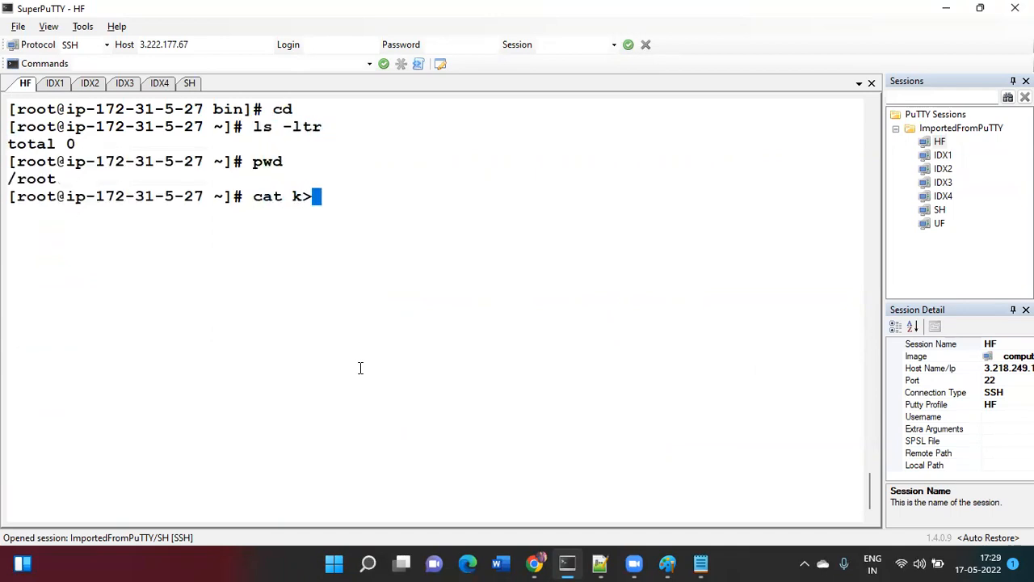
{"action": "type", "text": "> "}
{"action": "type", "text": "file"}
{"action": "key", "text": "BackSpace"}
{"action": "key", "text": "BackSpace"}
{"action": "type", "text": "rst.txt"}
{"action": "key", "text": "Return"}
- Enter four intro lines (trainer's name, Splunk Trainer role, phone number, lives in India) and save
{"action": "type", "text": "Hi, This is Abhay"}
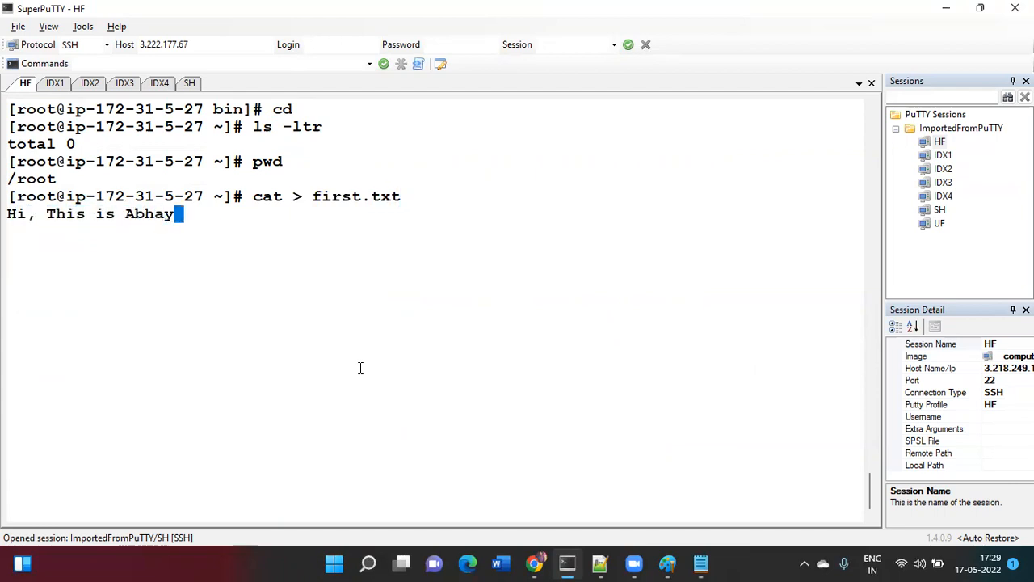
{"action": "key", "text": "Return"}
{"action": "type", "text": "I am a Splunk Trainer"}
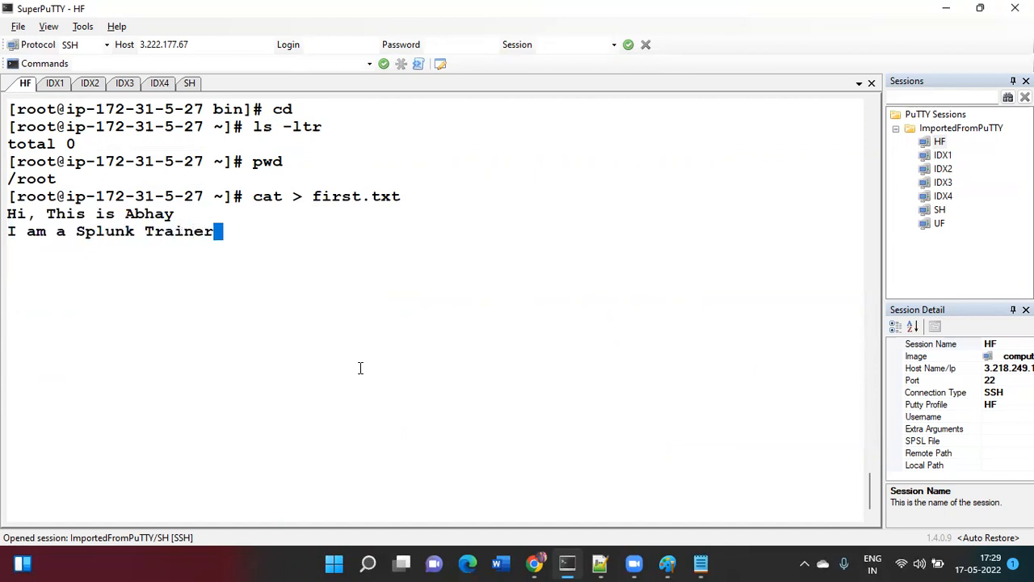
{"action": "key", "text": "Return"}
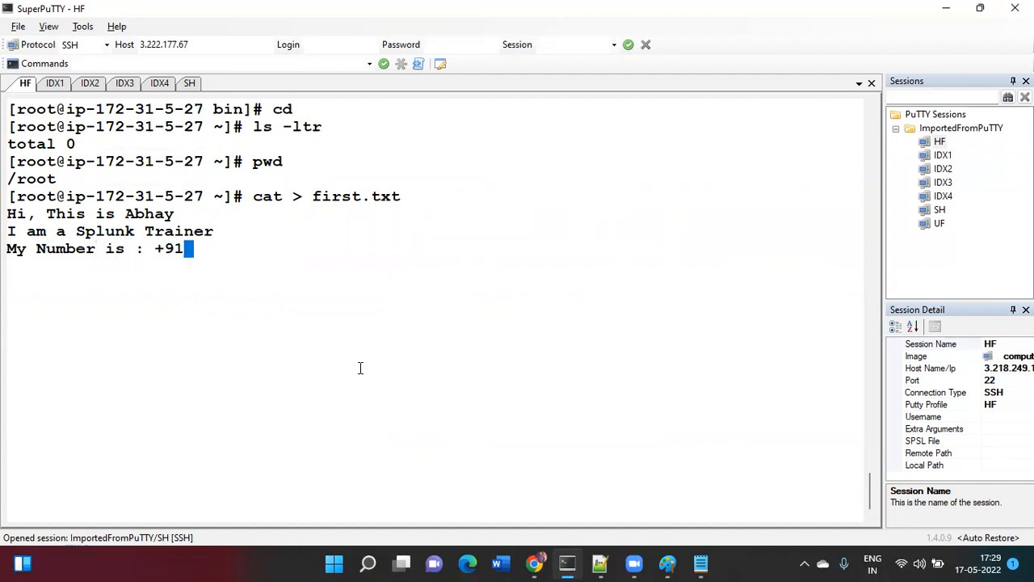
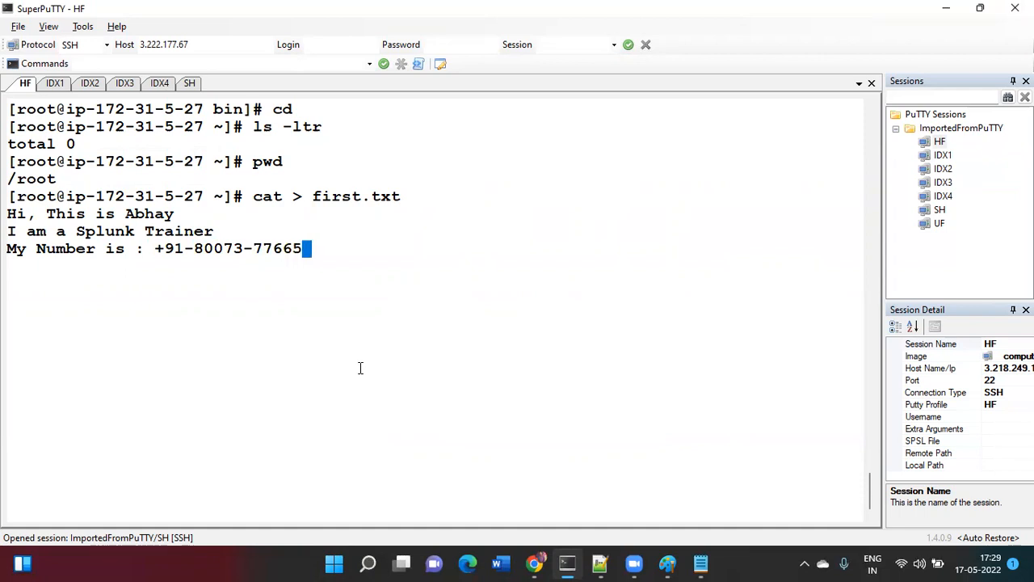
{"action": "key", "text": "Return"}
{"action": "type", "text": "I live in Inida"}
{"action": "key", "text": "BackSpace"}
{"action": "key", "text": "BackSpace"}
{"action": "key", "text": "BackSpace"}
{"action": "type", "text": "dia"}
{"action": "key", "text": "Return"}
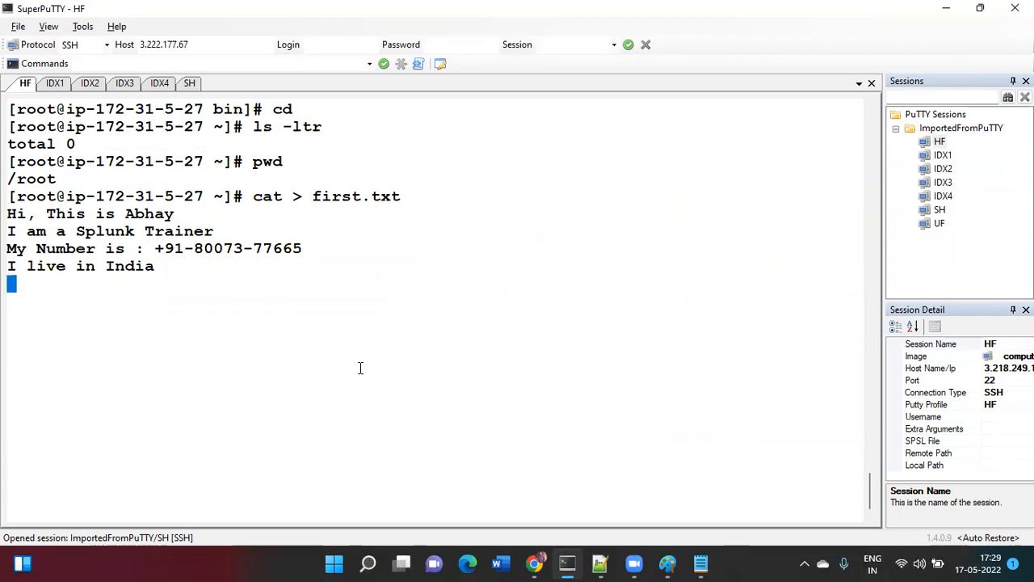
{"action": "key", "text": "ctrl+c"}
- Print first.txt with cat to confirm its contents
{"action": "type", "text": "cat fi"}
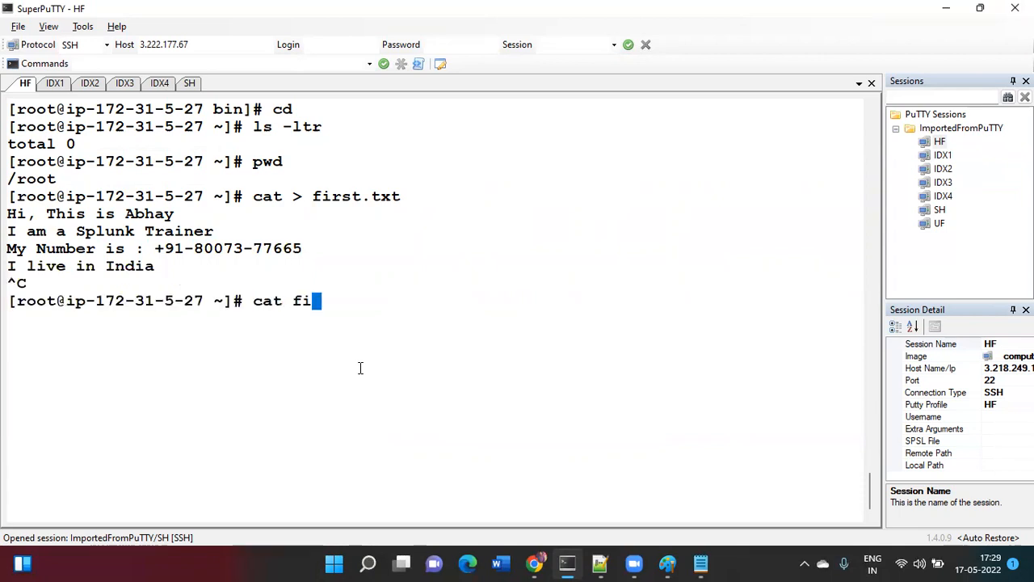
{"action": "key", "text": "Tab"}
{"action": "key", "text": "Return"}
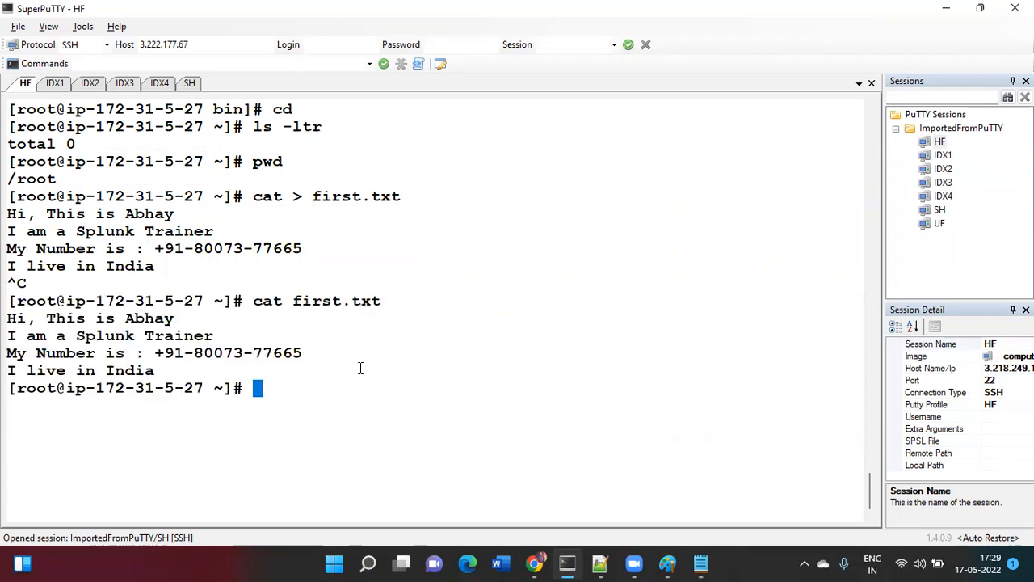
- Check for an existing second.txt, then start writing it with cat > second.txt
{"action": "type", "text": "at second.txt"}
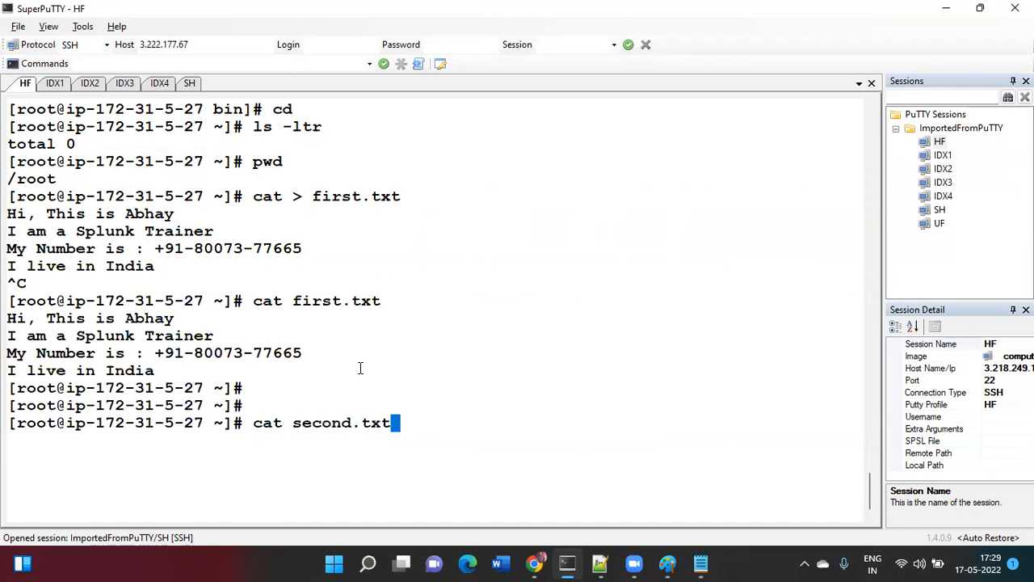
{"action": "key", "text": "Return"}
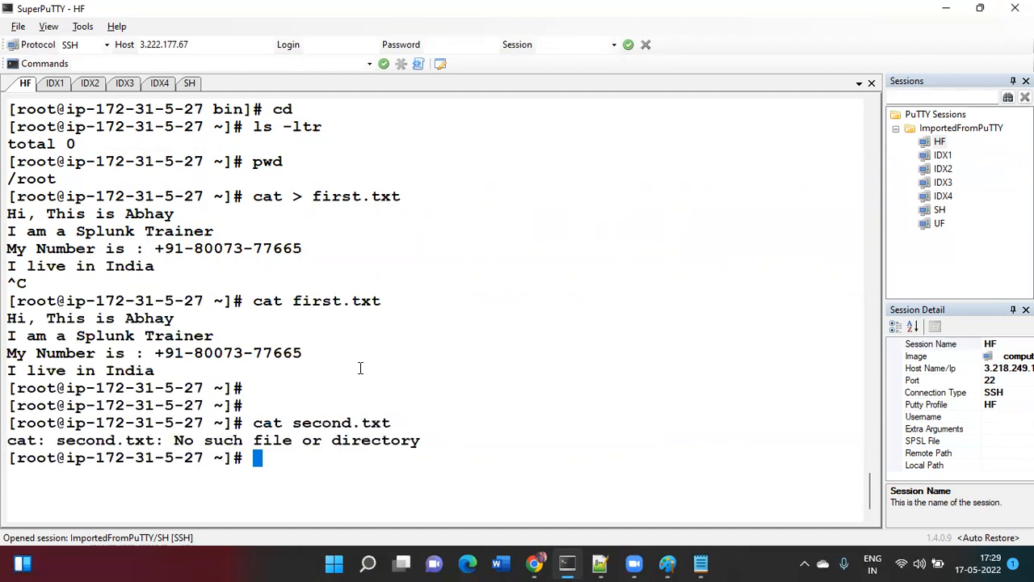
{"action": "type", "text": "cat > s econ"}
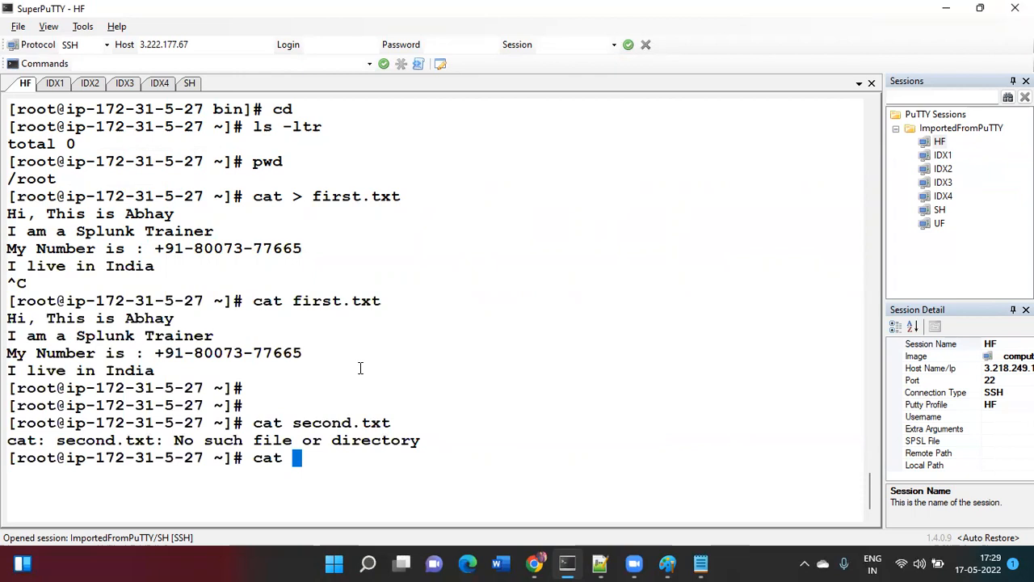
{"action": "key", "text": "BackSpace"}
{"action": "key", "text": "BackSpace"}
{"action": "key", "text": "BackSpace"}
{"action": "key", "text": "BackSpace"}
{"action": "key", "text": "BackSpace"}
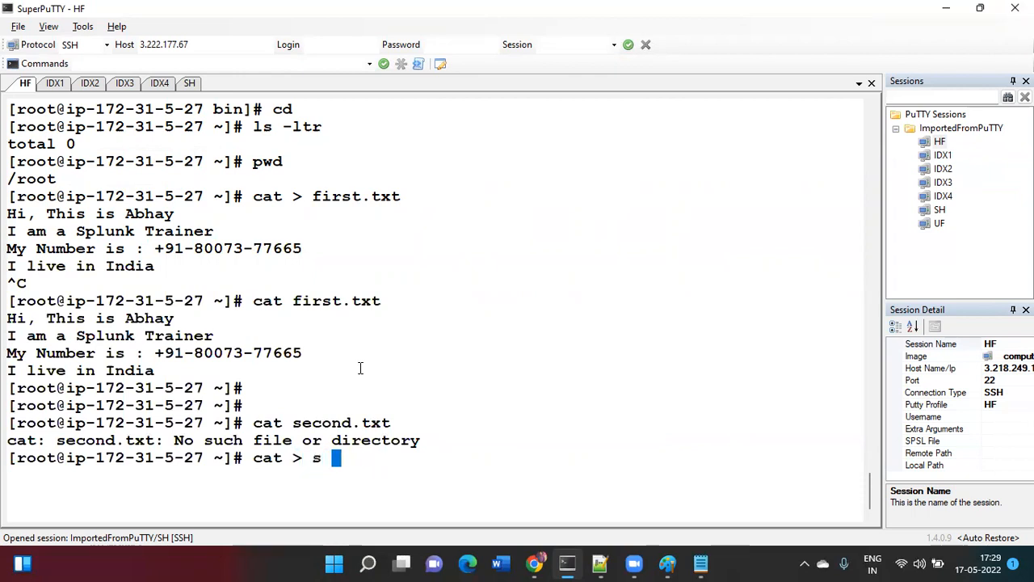
{"action": "type", "text": "econd.txt"}
{"action": "key", "text": "Return"}
- Enter 'Hello All, How are you ?' and 'Are you doing great in learning ?', then save
{"action": "type", "text": "Hello A"}
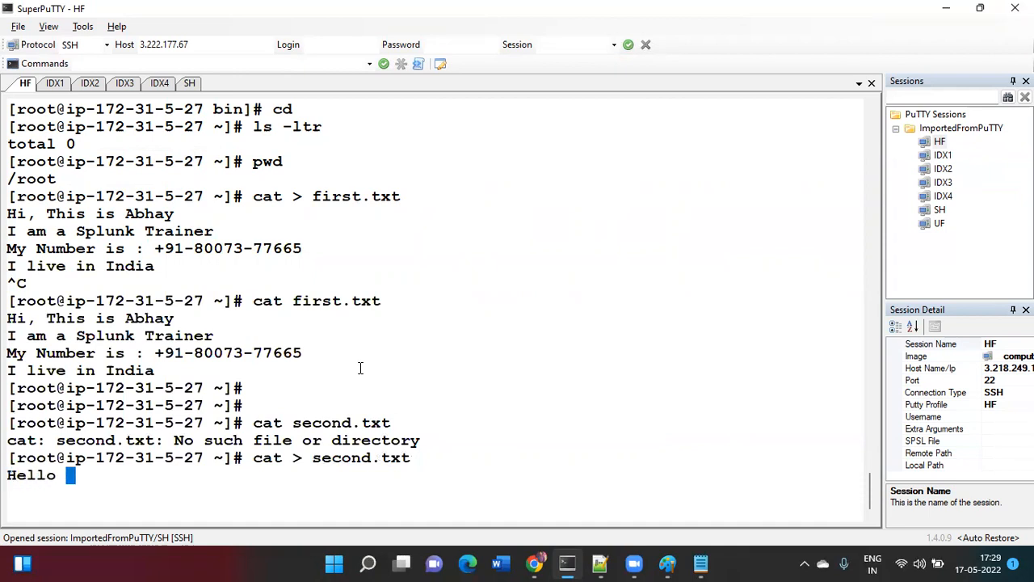
{"action": "key", "text": "BackSpace"}
{"action": "key", "text": "BackSpace"}
{"action": "type", "text": "All, How are you ?"}
{"action": "key", "text": "Return"}
{"action": "type", "text": "Are you doing"}
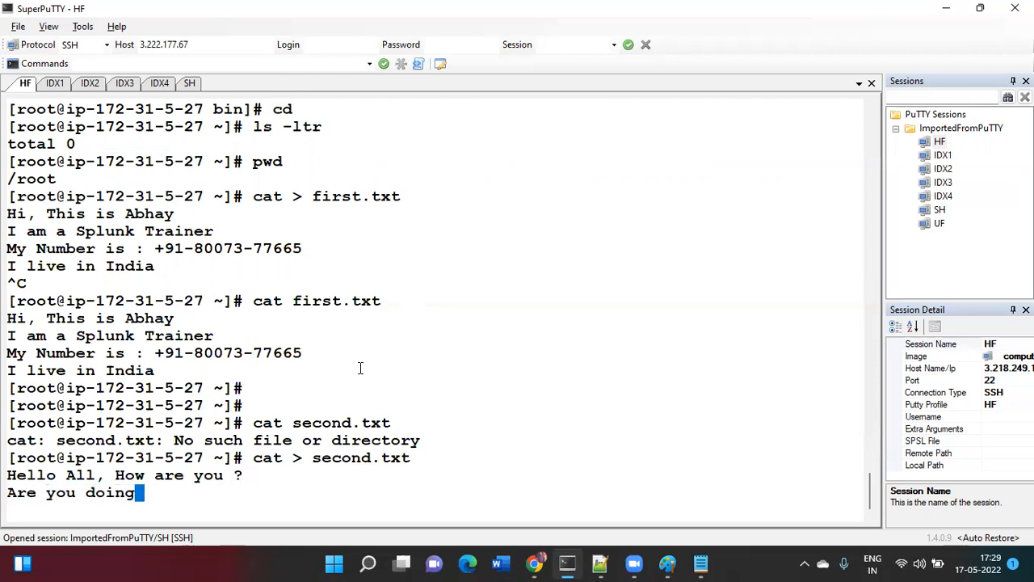
{"action": "type", "text": " great in learning ?"}
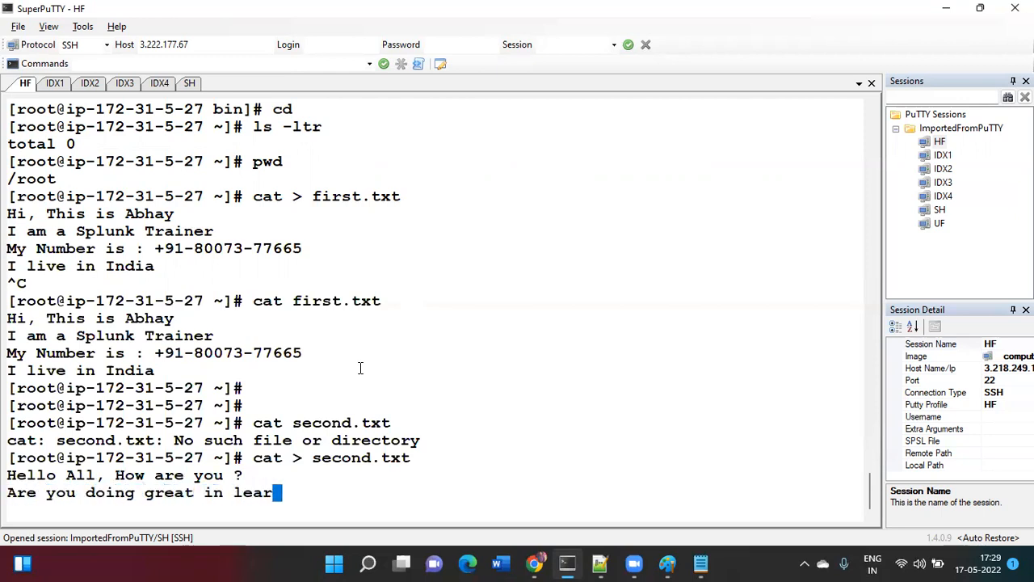
{"action": "key", "text": "Return"}
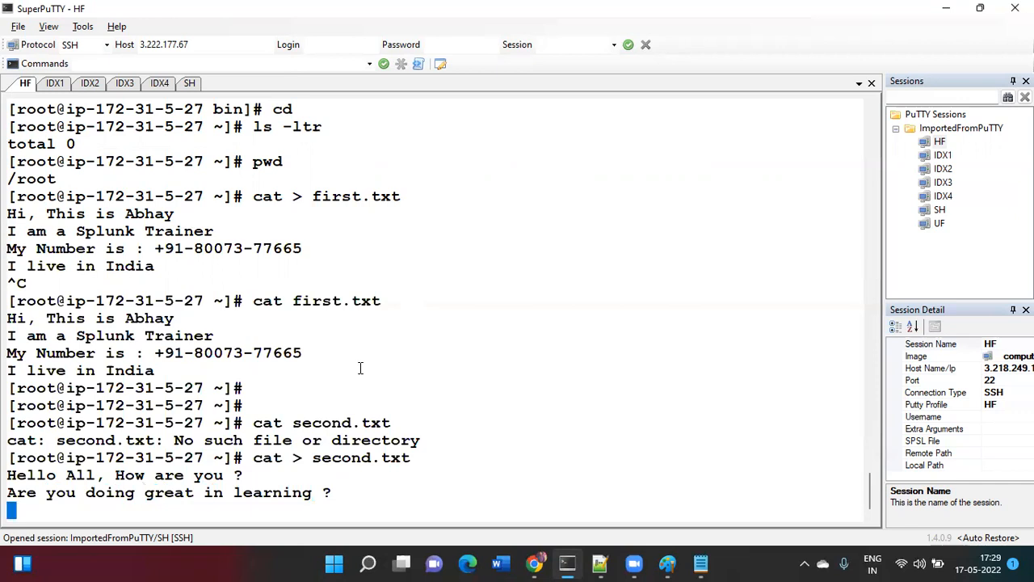
{"action": "key", "text": "ctrl+c"}
- Clear the screen and print second.txt with cat to confirm
{"action": "type", "text": "cat Se"}
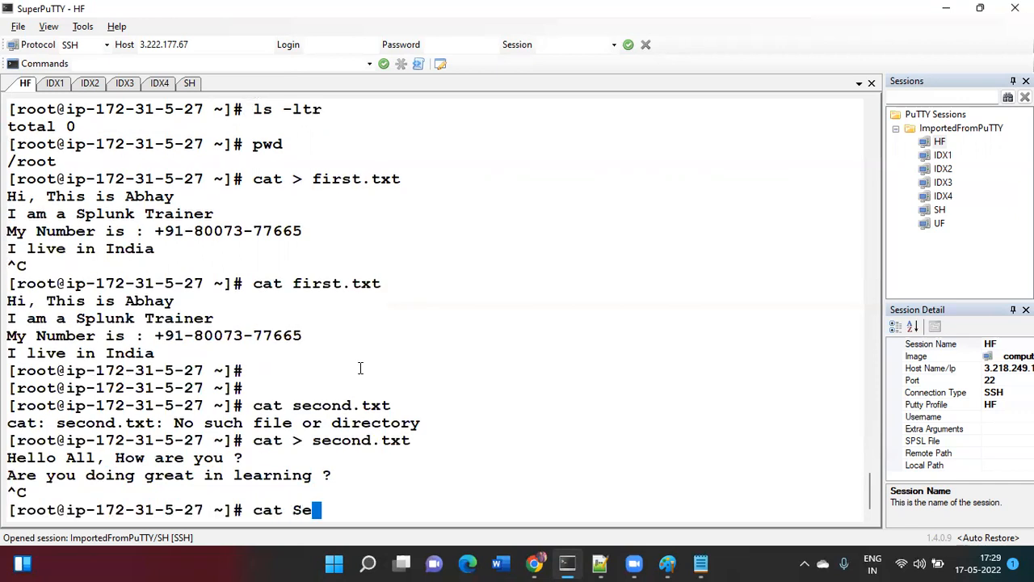
{"action": "key", "text": "ctrl+l"}
{"action": "key", "text": "BackSpace"}
{"action": "key", "text": "BackSpace"}
{"action": "type", "text": "second.txt"}
{"action": "key", "text": "Tab"}
{"action": "key", "text": "Return"}
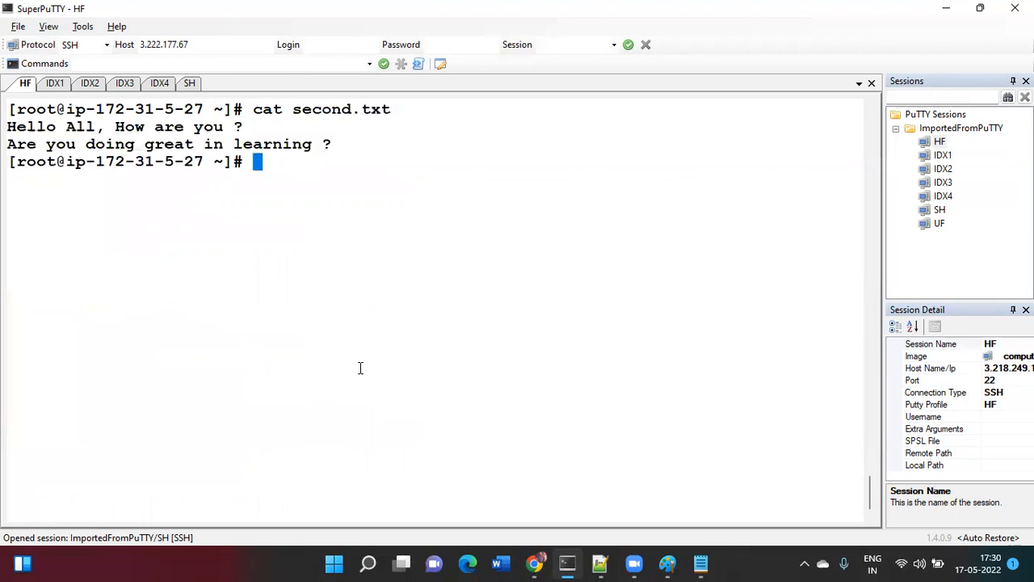
{"action": "key", "text": "Return"}
- Print first.txt again and show the current working directory
{"action": "type", "text": "cat f"}
{"action": "key", "text": "Tab"}
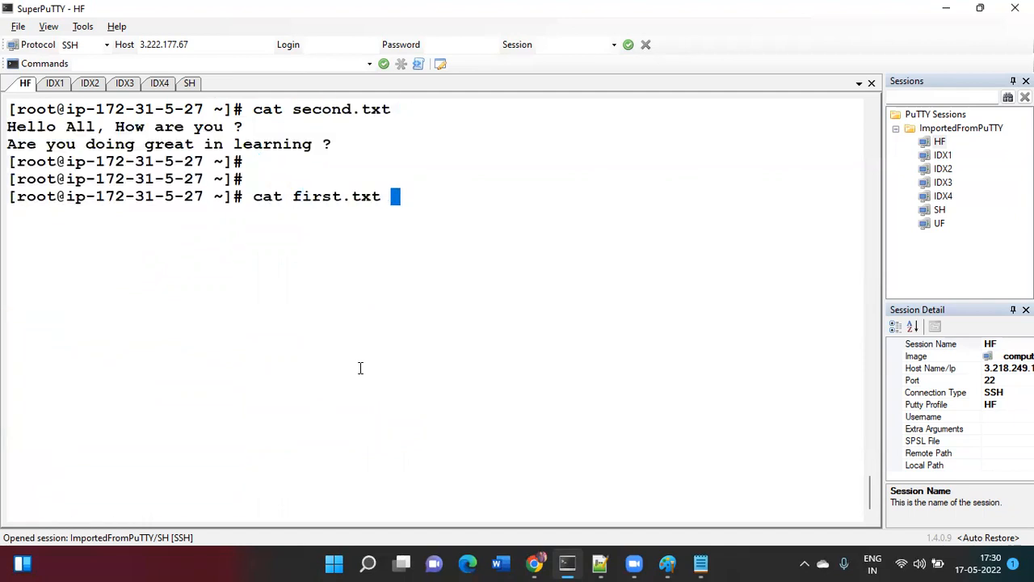
{"action": "key", "text": "Return"}
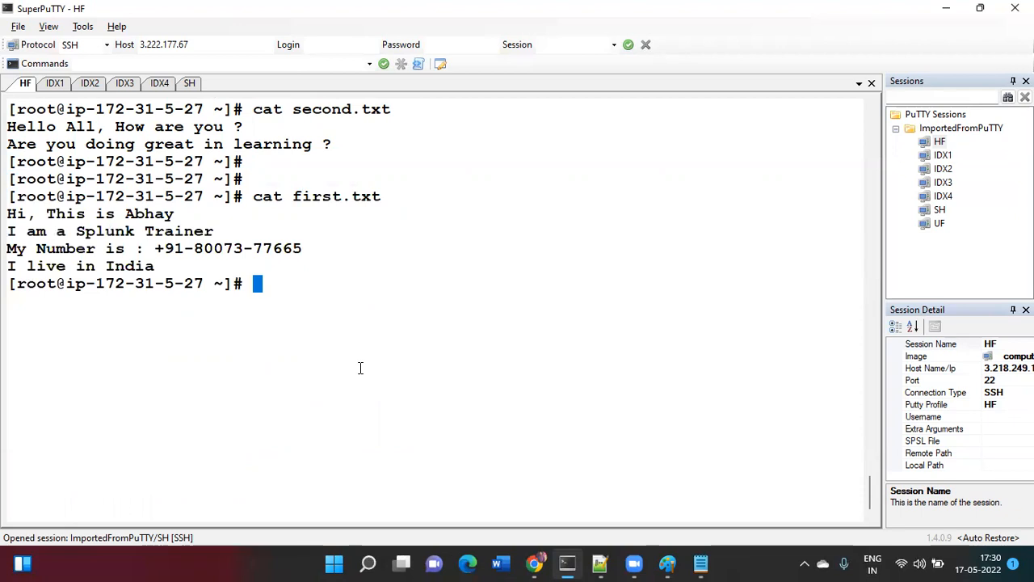
{"action": "type", "text": "pwd"}
{"action": "key", "text": "Return"}
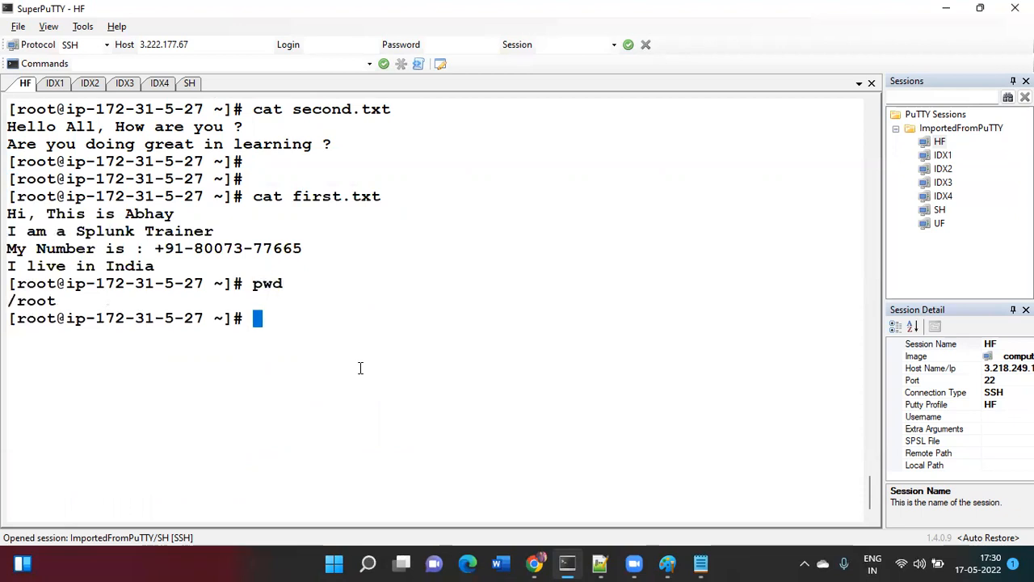
- Change to /opt/splunk/etc/system/local and open inputs.conf in vi
{"action": "type", "text": "cd /oopsp"}
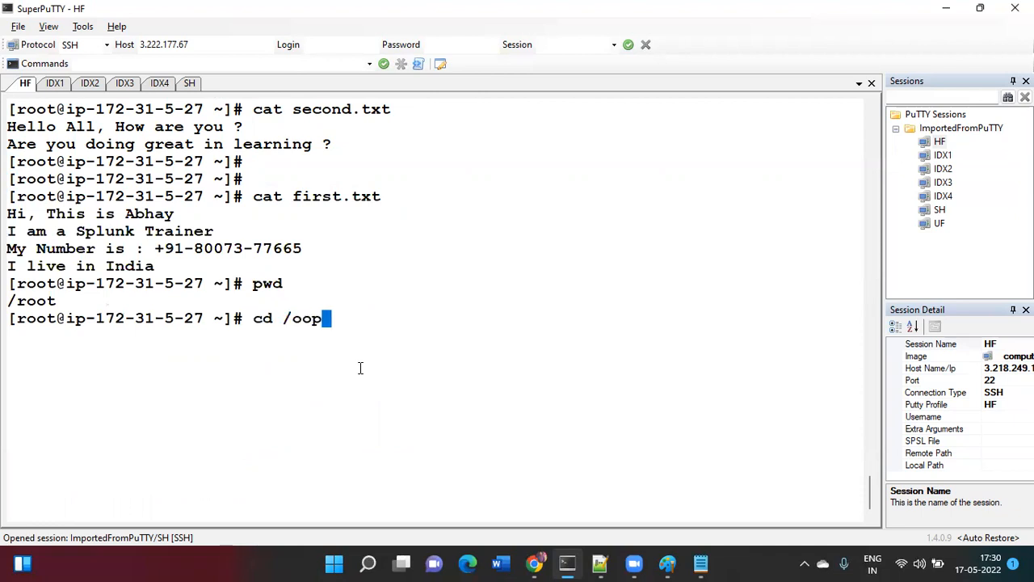
{"action": "key", "text": "BackSpace"}
{"action": "key", "text": "BackSpace"}
{"action": "key", "text": "BackSpace"}
{"action": "key", "text": "BackSpace"}
{"action": "type", "text": "pt/s"}
{"action": "key", "text": "Tab"}
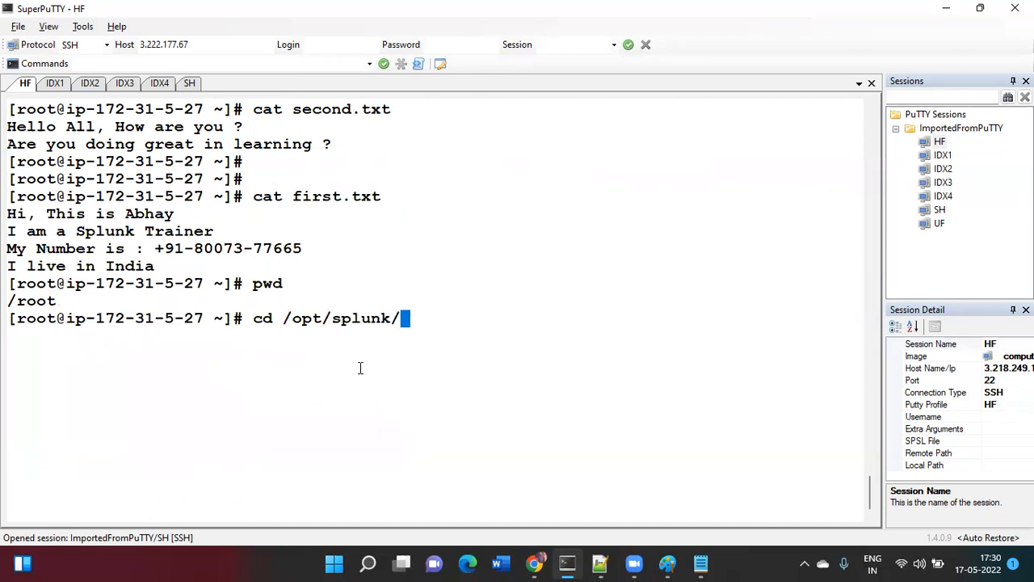
{"action": "type", "text": "etc/sy"}
{"action": "key", "text": "Tab"}
{"action": "type", "text": "loc"}
{"action": "key", "text": "Tab"}
{"action": "key", "text": "Return"}
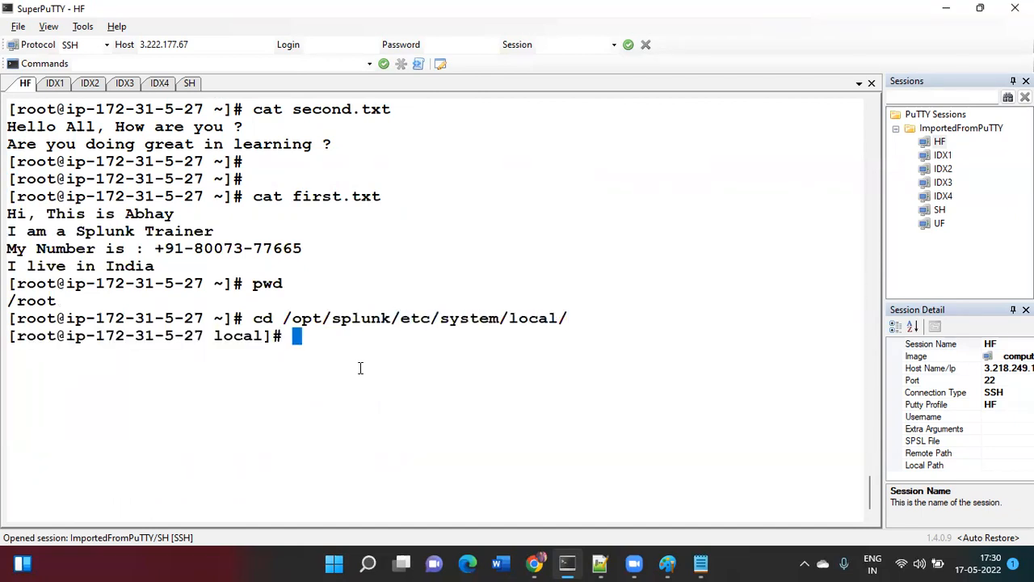
{"action": "type", "text": "vi in"}
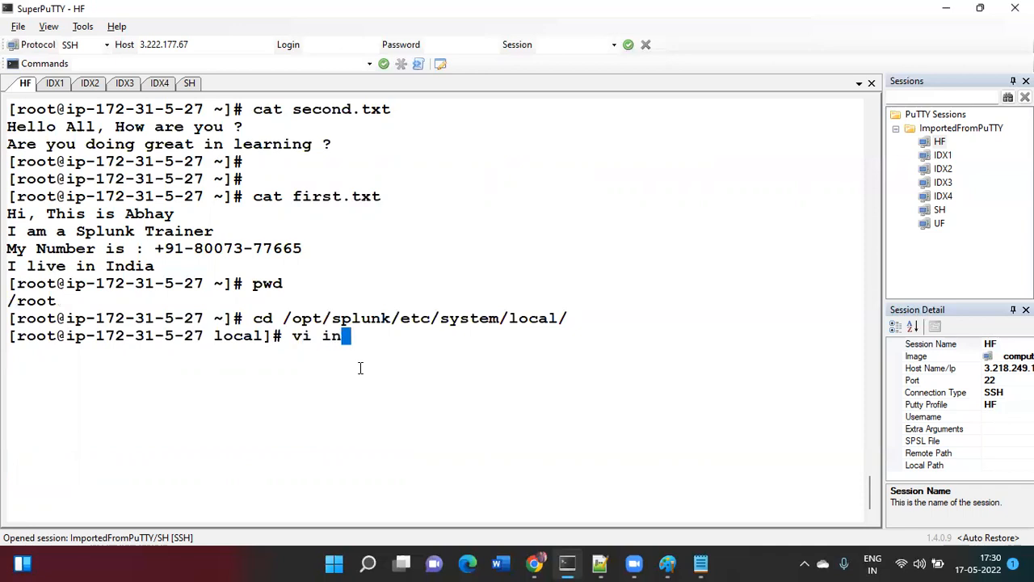
{"action": "type", "text": "puts.conf"}
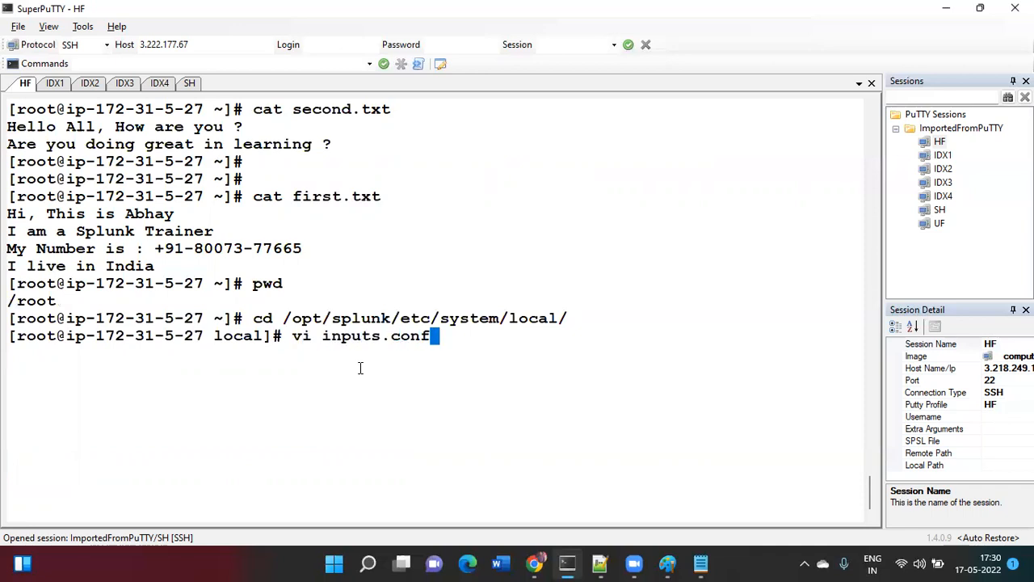
{"action": "key", "text": "Return"}
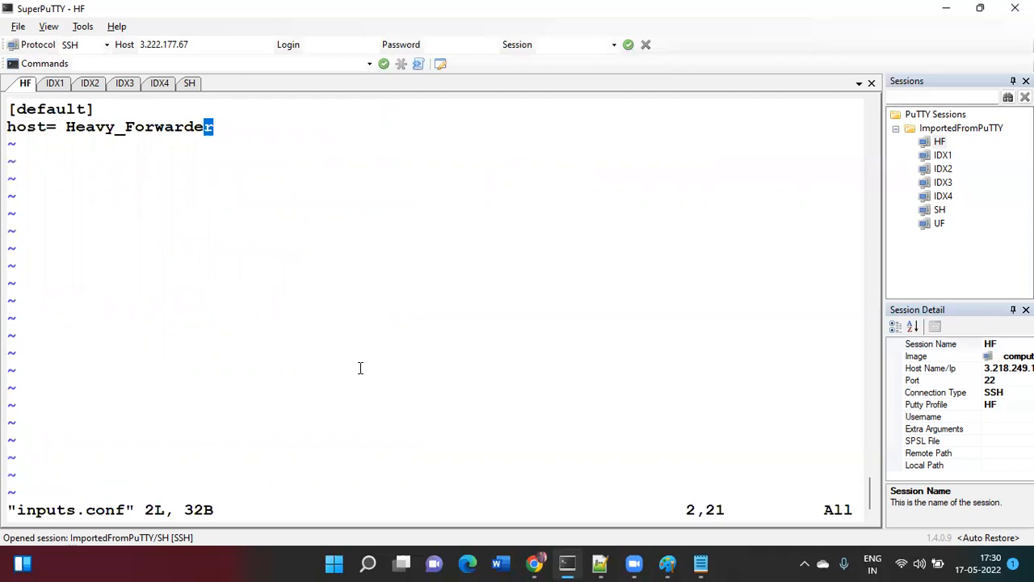
- Add a [monitor:///root/first.txt] stanza with index=firstone to inputs.conf
{"action": "key", "text": "o"}
{"action": "key", "text": "Return"}
{"action": "type", "text": "[moniti"}
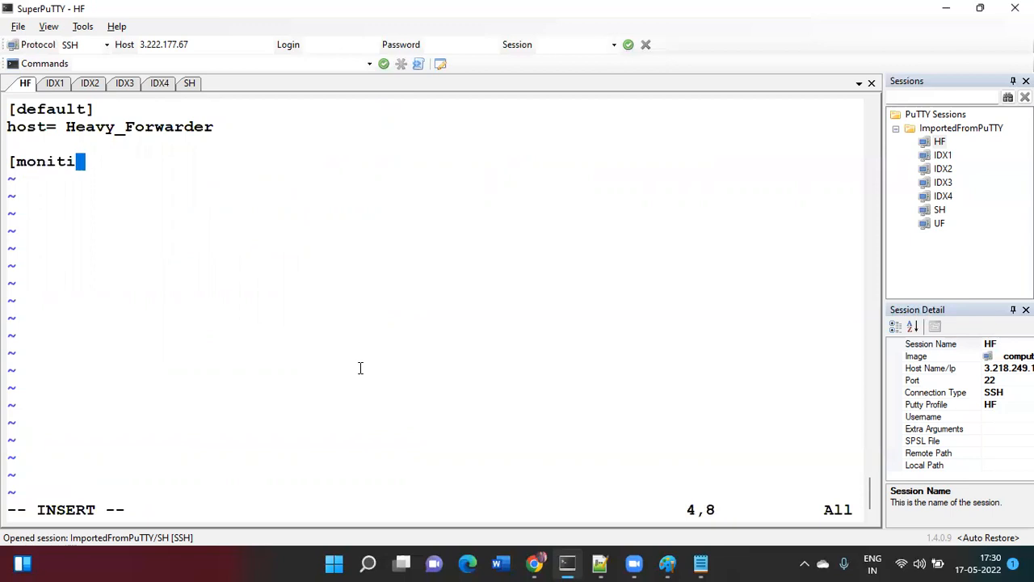
{"action": "key", "text": "BackSpace"}
{"action": "type", "text": "or:"}
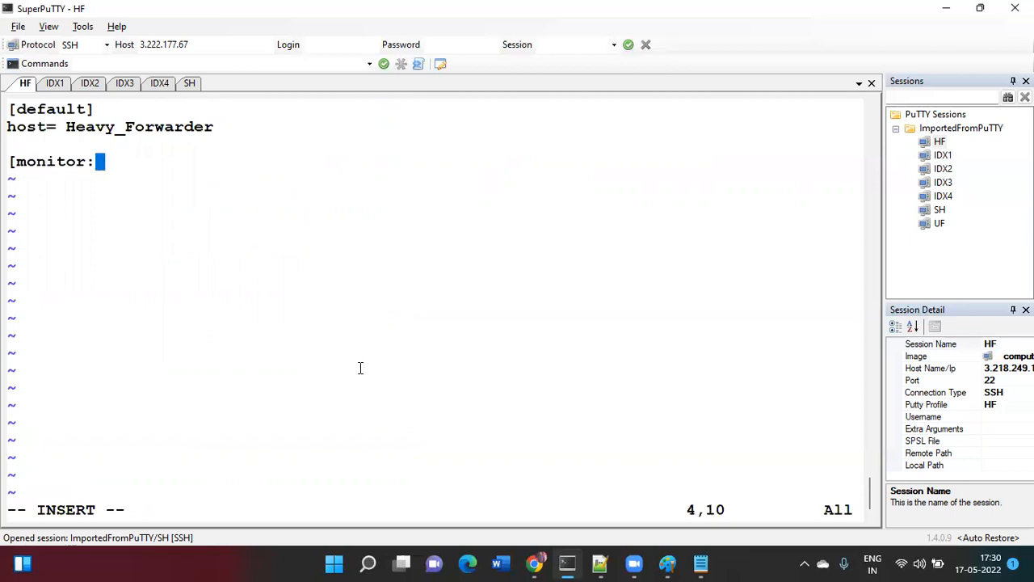
{"action": "type", "text": "///ro"}
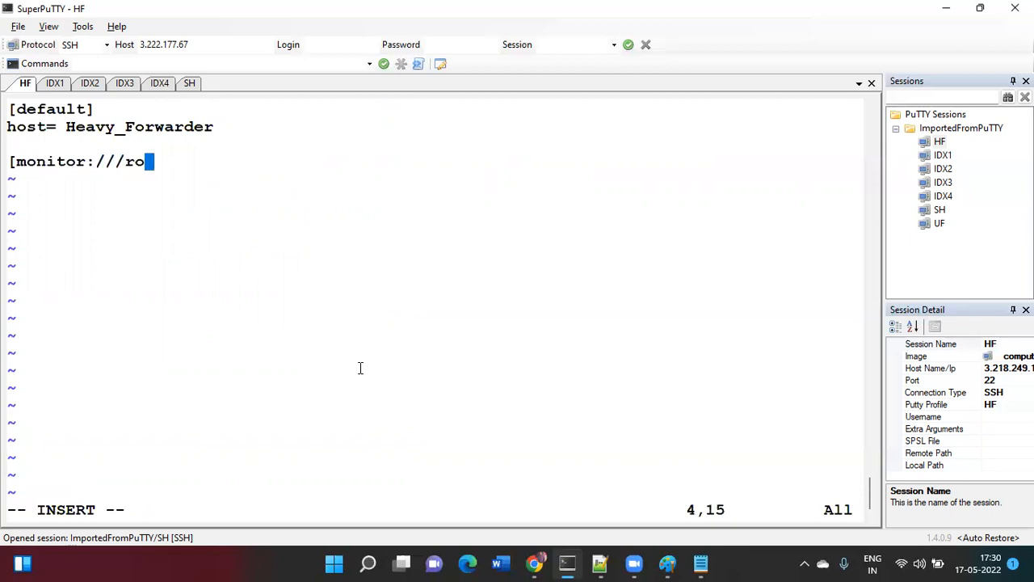
{"action": "type", "text": "ot/first."}
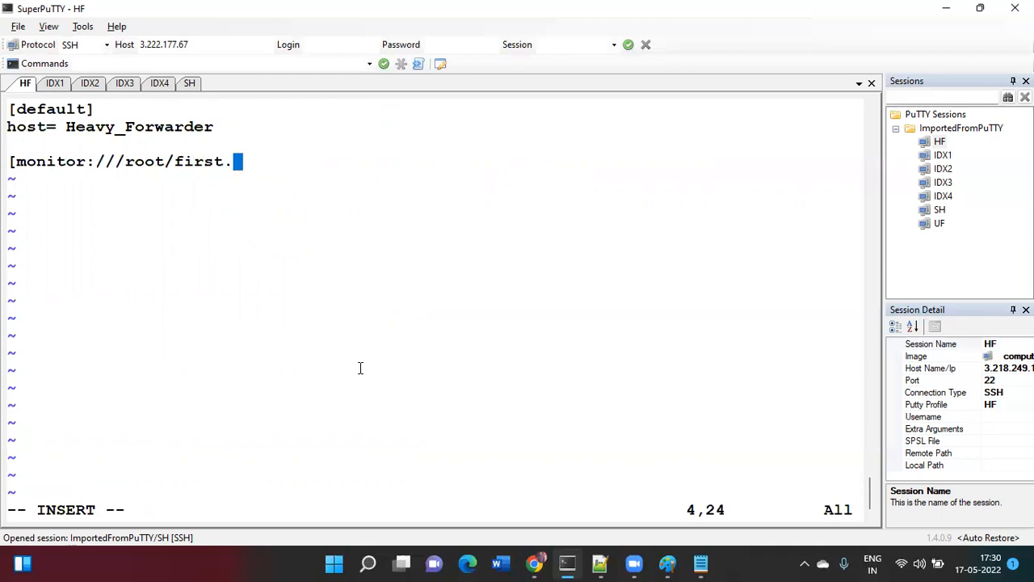
{"action": "type", "text": "txt]"}
{"action": "key", "text": "Return"}
{"action": "type", "text": "id"}
{"action": "key", "text": "BackSpace"}
{"action": "type", "text": "ndex="}
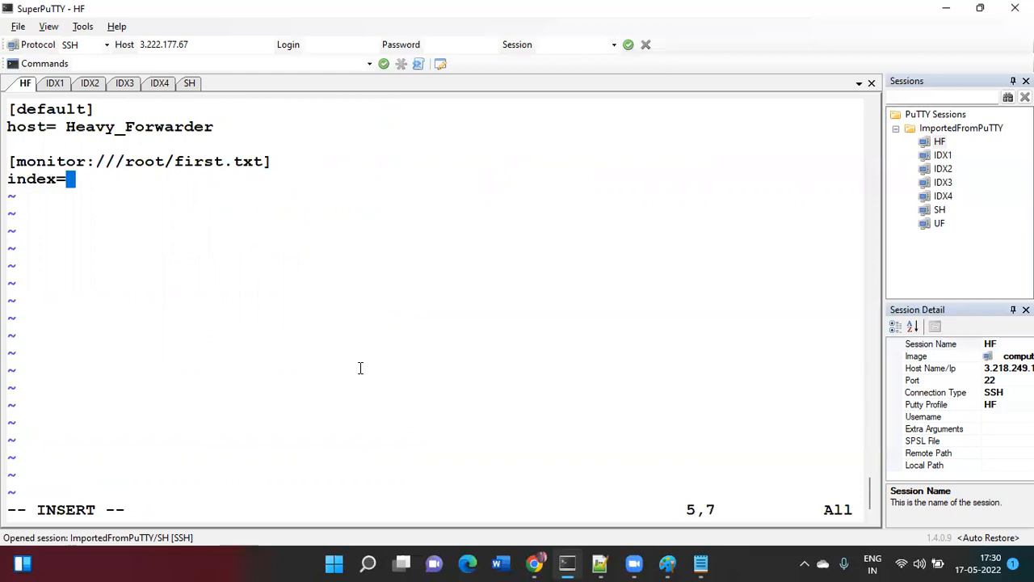
{"action": "type", "text": "fir"}
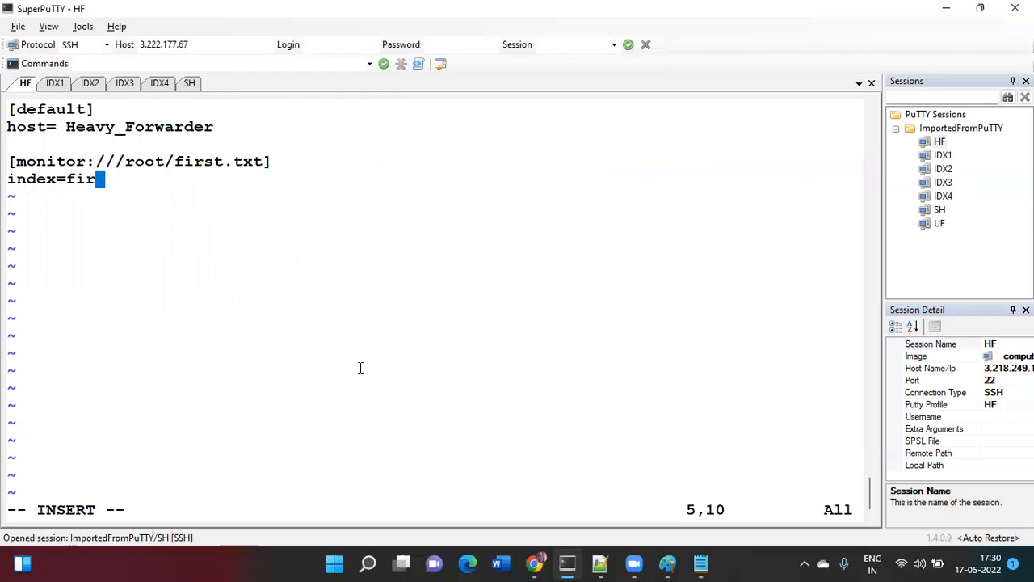
{"action": "type", "text": "stone"}
{"action": "key", "text": "Return"}
{"action": "key", "text": "Return"}
{"action": "key", "text": "Escape"}
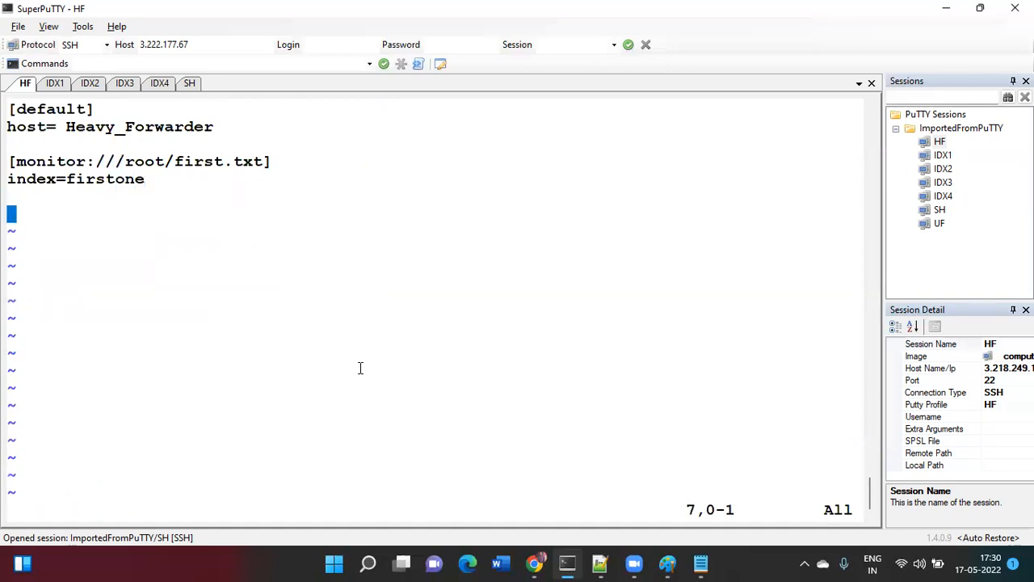
- Duplicate the first.txt stanza and change the copied path to /root/second.txt
{"action": "key", "text": "Up"}
{"action": "key", "text": "Up"}
{"action": "key", "text": "Up"}
{"action": "key", "text": "2"}
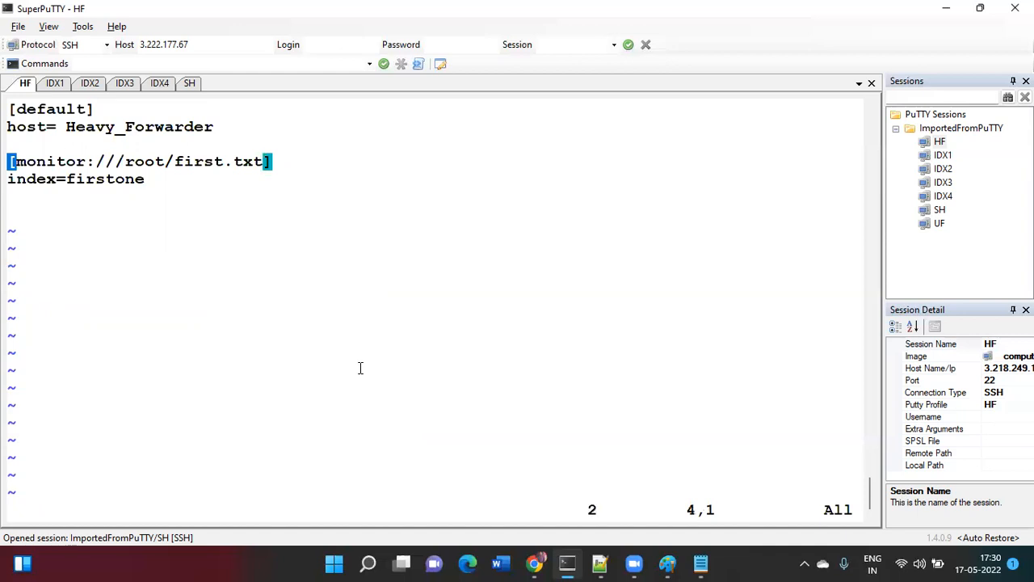
{"action": "key", "text": "Down"}
{"action": "key", "text": "Down"}
{"action": "key", "text": "Down"}
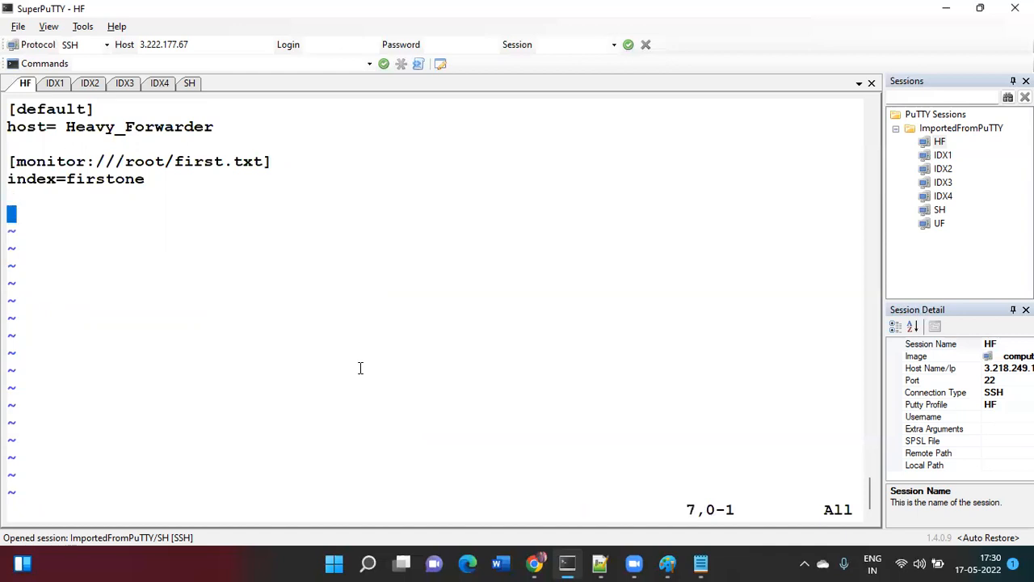
{"action": "key", "text": "p"}
{"action": "key", "text": "Right"}
{"action": "key", "text": "Right"}
{"action": "key", "text": "Right"}
{"action": "key", "text": "Right"}
{"action": "key", "text": "Right"}
{"action": "key", "text": "Right"}
{"action": "key", "text": "Right"}
{"action": "key", "text": "Right"}
{"action": "key", "text": "Right"}
{"action": "key", "text": "Right"}
{"action": "key", "text": "Right"}
{"action": "key", "text": "Right"}
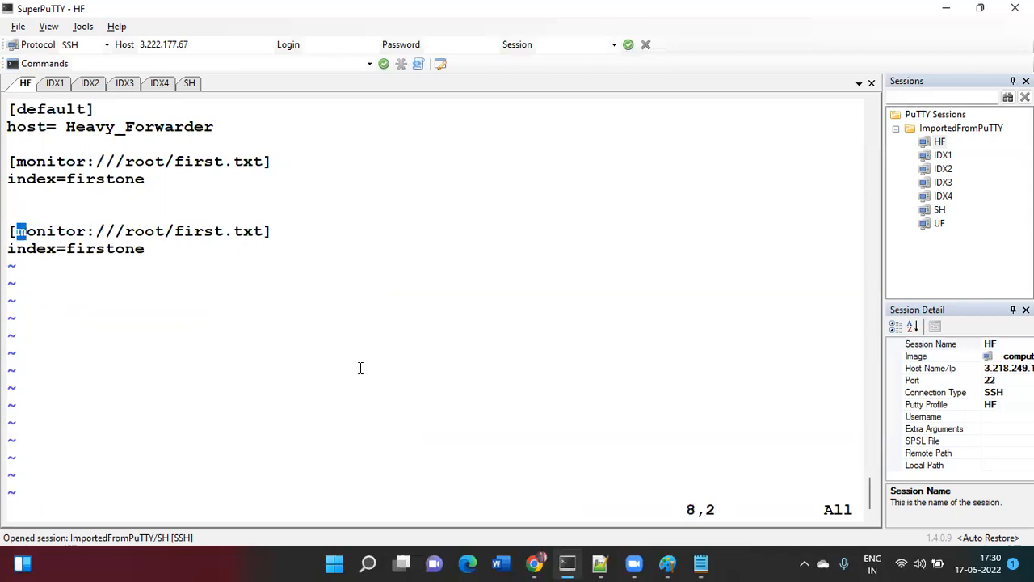
{"action": "key", "text": "Right"}
{"action": "key", "text": "Right"}
{"action": "key", "text": "Right"}
{"action": "key", "text": "Right"}
{"action": "key", "text": "Right"}
{"action": "key", "text": "x"}
{"action": "key", "text": "x"}
{"action": "key", "text": "x"}
{"action": "key", "text": "x"}
{"action": "key", "text": "x"}
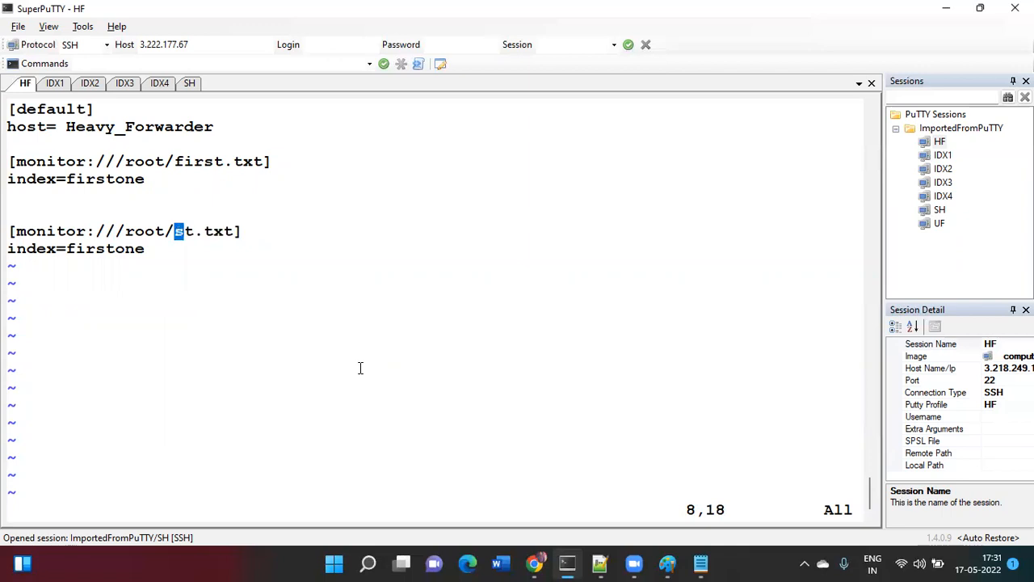
{"action": "key", "text": "i"}
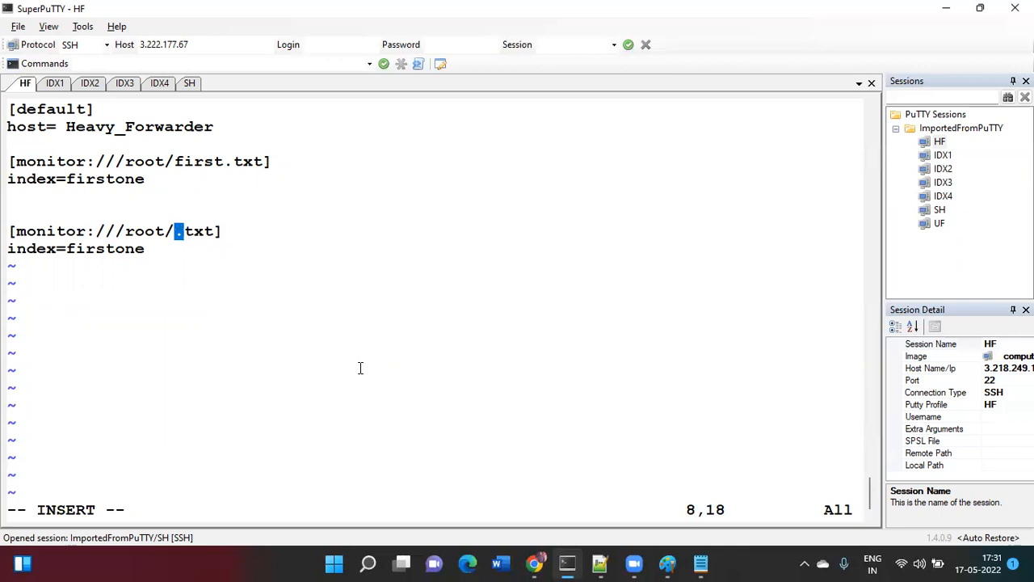
{"action": "type", "text": "second"}
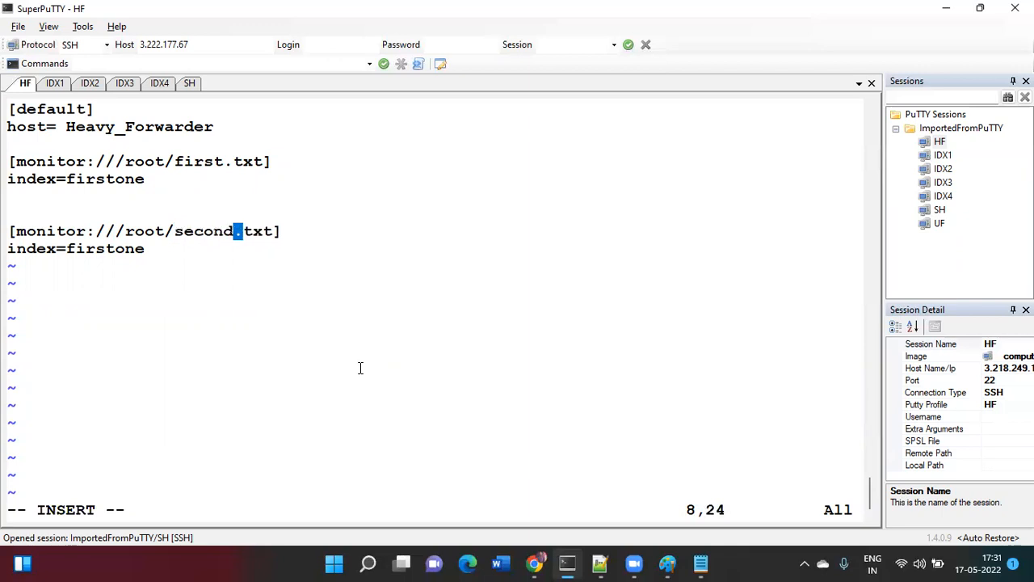
{"action": "key", "text": "Escape"}
- Change the copied stanza's index from firstone to secondone
{"action": "key", "text": "Down"}
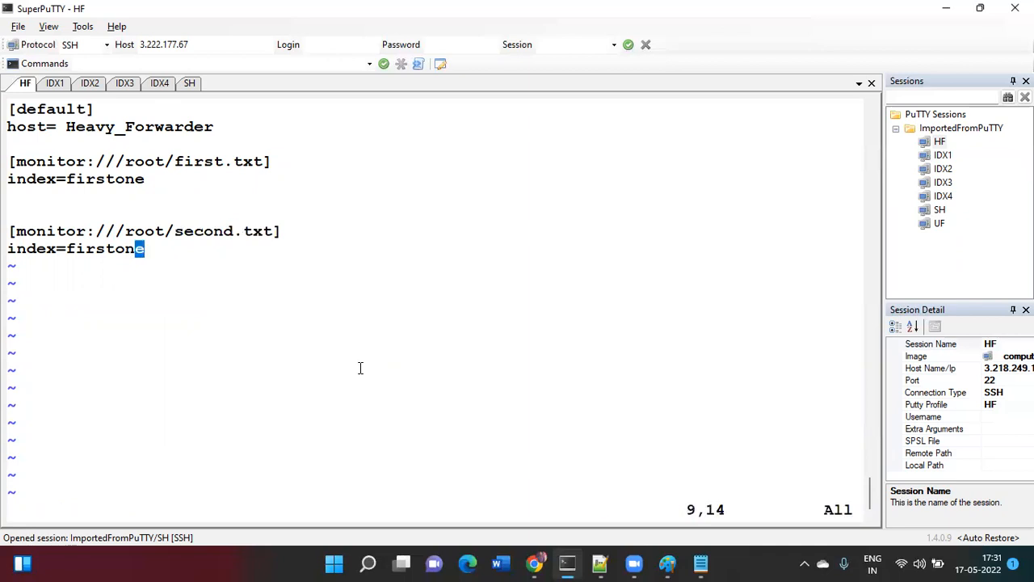
{"action": "key", "text": "Left"}
{"action": "key", "text": "Left"}
{"action": "key", "text": "Left"}
{"action": "key", "text": "Left"}
{"action": "key", "text": "Left"}
{"action": "key", "text": "Left"}
{"action": "key", "text": "Left"}
{"action": "key", "text": "x"}
{"action": "key", "text": "x"}
{"action": "key", "text": "x"}
{"action": "key", "text": "x"}
{"action": "type", "text": "xisecond"}
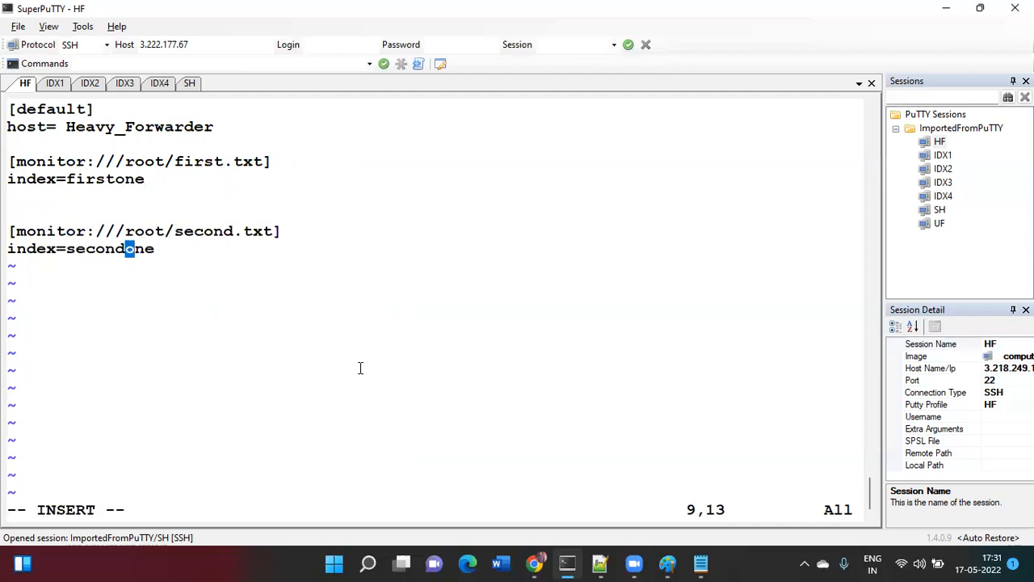
- Save inputs.conf with :wq and start a cat of the file
{"action": "key", "text": "Escape"}
{"action": "type", "text": ":wq"}
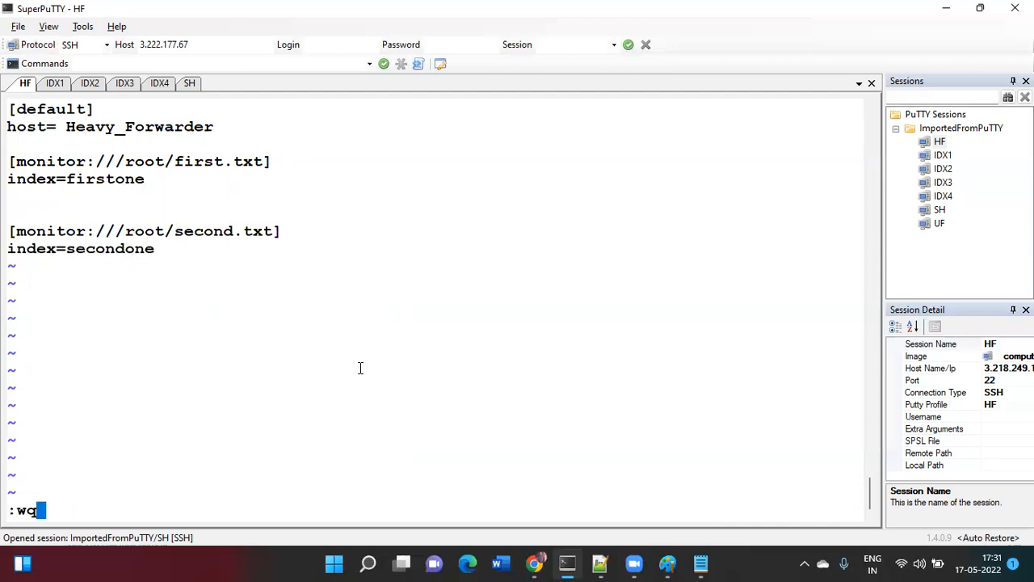
{"action": "key", "text": "Return"}
{"action": "type", "text": "cat inputs.conf"}
{"action": "key", "text": "Tab"}
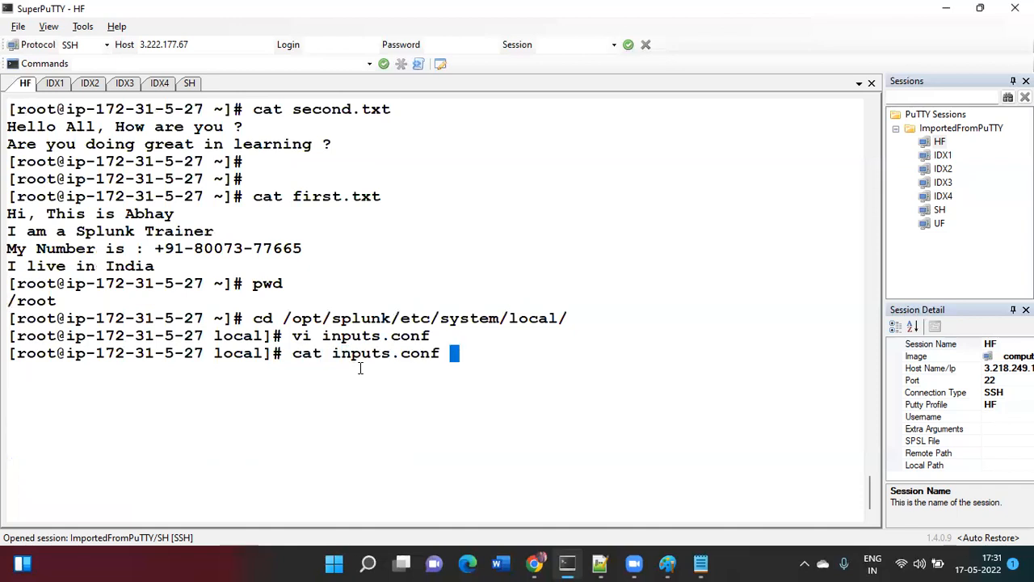
- Print inputs.conf and show the first lines of /root/first.txt with head
{"action": "key", "text": "Return"}
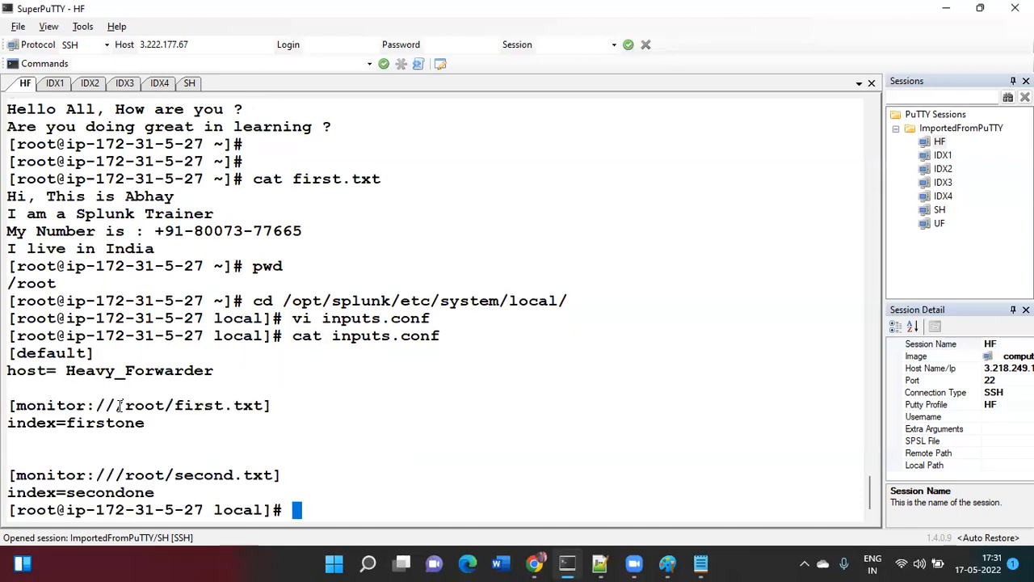
{"action": "left_click_drag", "start_coordinate": [119, 405], "coordinate": [258, 404]}
{"action": "key", "text": "super+c"}
{"action": "type", "text": "head"}
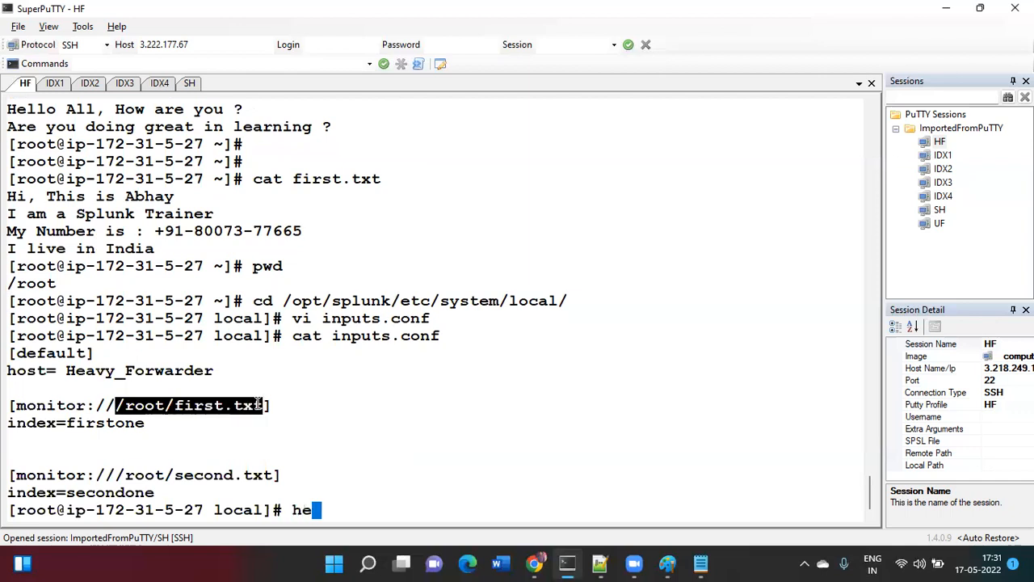
{"action": "right_click", "coordinate": [258, 404]}
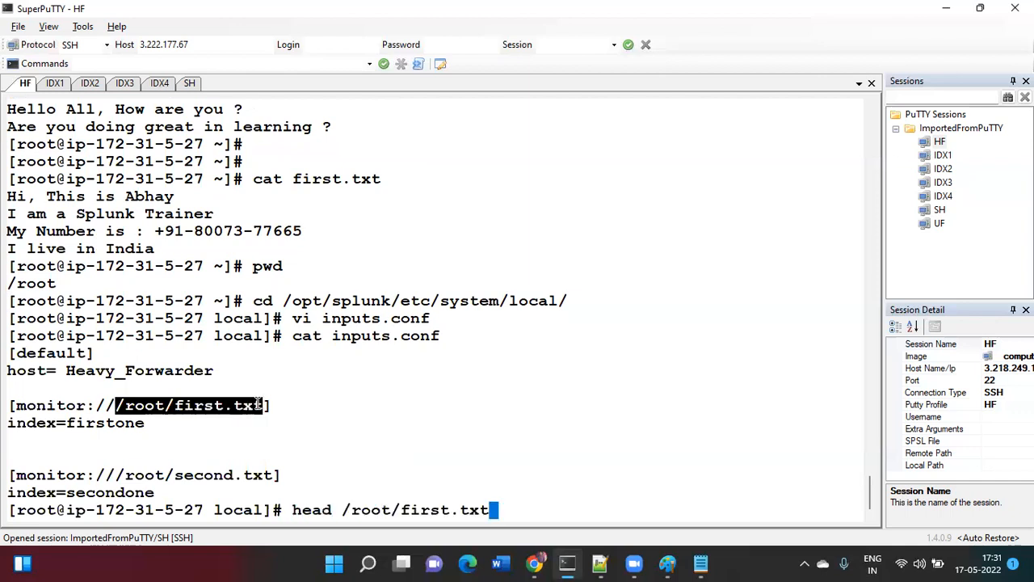
{"action": "key", "text": "Return"}
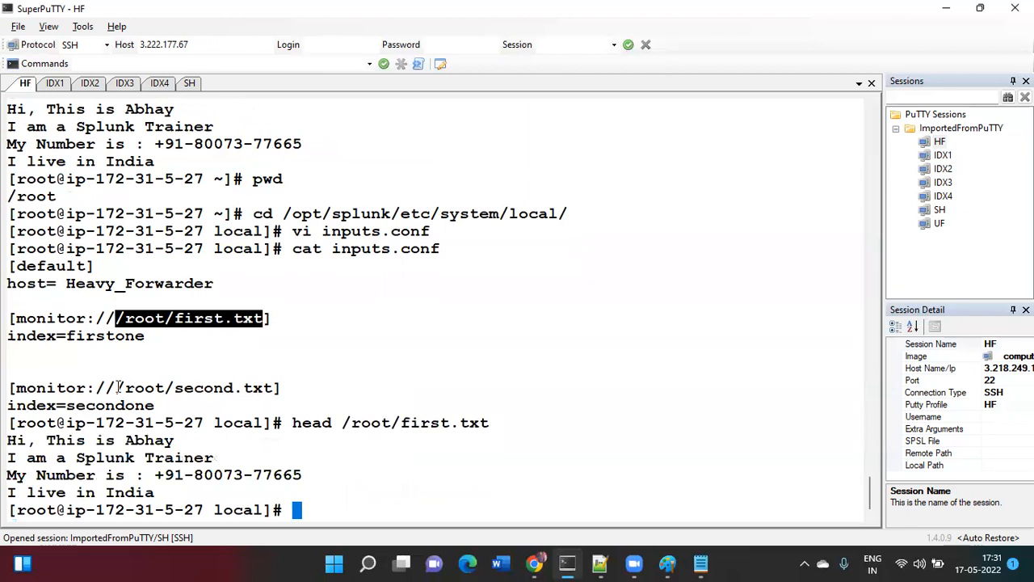
- Show the first lines of /root/second.txt with head
{"action": "left_click_drag", "start_coordinate": [116, 388], "coordinate": [270, 388]}
{"action": "key", "text": "super+c"}
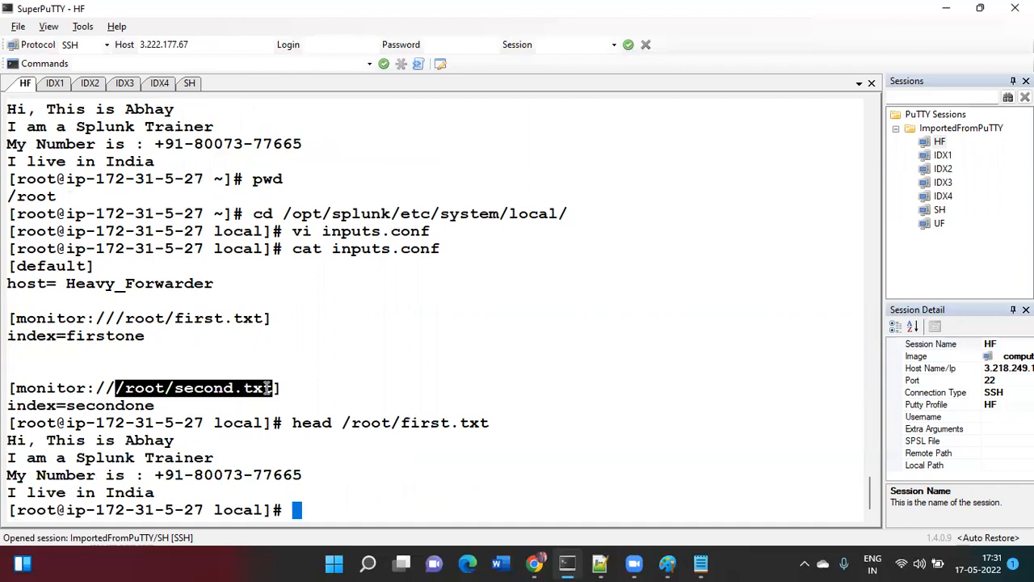
{"action": "type", "text": "head"}
{"action": "right_click", "coordinate": [267, 388]}
{"action": "key", "text": "Return"}
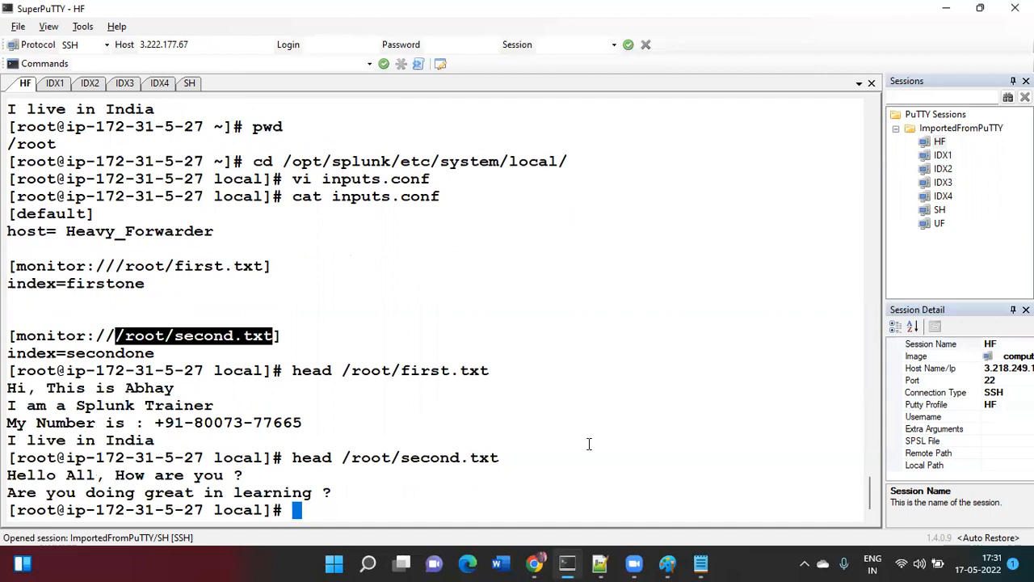
- Bring Notepad forward, delete its old notes and move it to the right
{"action": "mouse_move", "coordinate": [702, 564]}
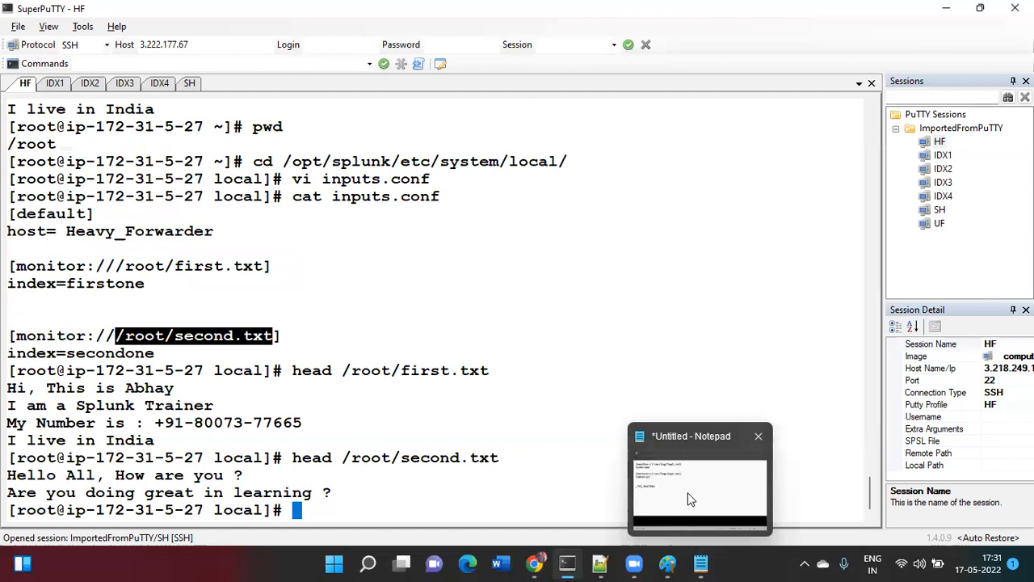
{"action": "left_click", "coordinate": [691, 498]}
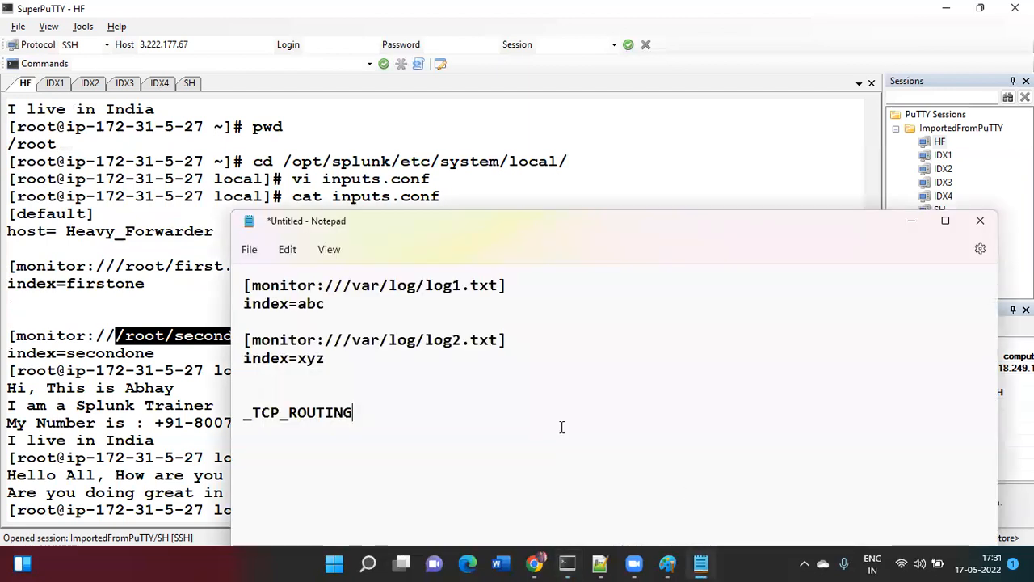
{"action": "key", "text": "Return"}
{"action": "key", "text": "Return"}
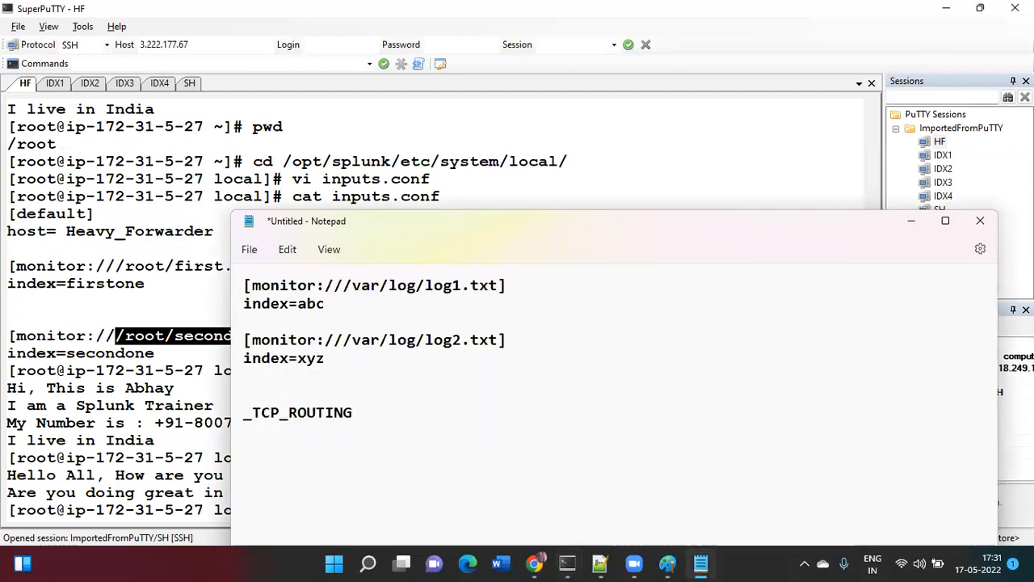
{"action": "key", "text": "ctrl+a"}
{"action": "key", "text": "BackSpace"}
{"action": "left_click_drag", "start_coordinate": [343, 226], "coordinate": [711, 113]}
{"action": "left_click", "coordinate": [752, 282]}
- Write 'first.txt content to IDX1 and IDX2' and 'second.txt content to IDX3 and IDX4'
{"action": "type", "text": "First."}
{"action": "key", "text": "BackSpace"}
{"action": "key", "text": "BackSpace"}
{"action": "key", "text": "BackSpace"}
{"action": "key", "text": "BackSpace"}
{"action": "key", "text": "BackSpace"}
{"action": "key", "text": "BackSpace"}
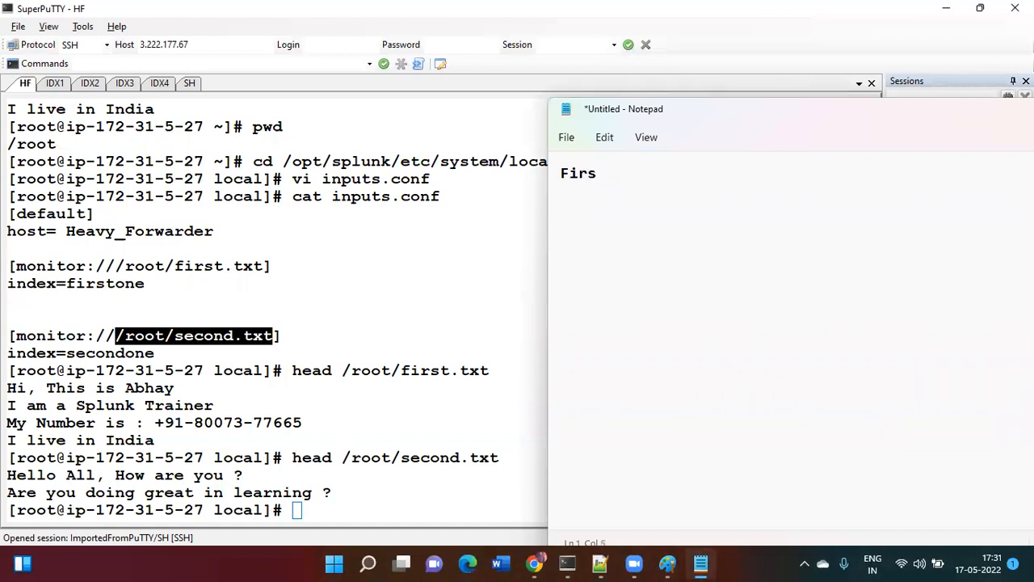
{"action": "type", "text": "first.txt content to I"}
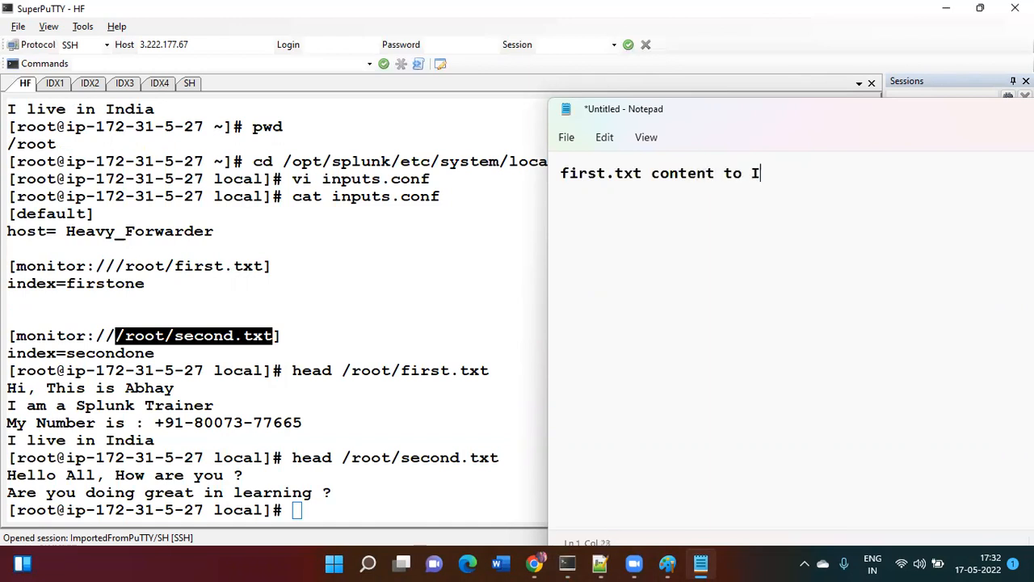
{"action": "type", "text": "DX1 and IDX"}
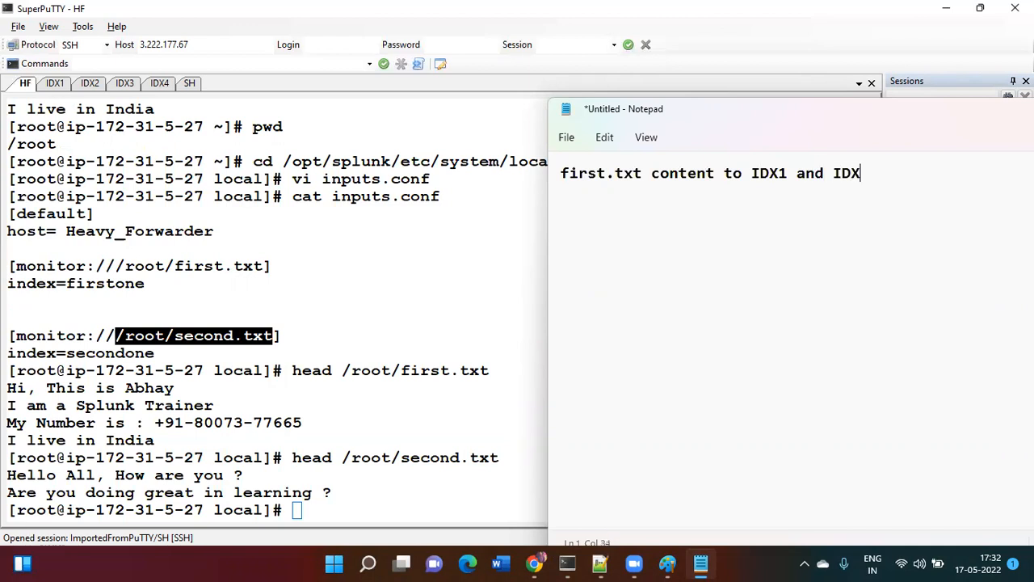
{"action": "type", "text": "2"}
{"action": "key", "text": "Return"}
{"action": "key", "text": "Return"}
{"action": "type", "text": "second.txt "}
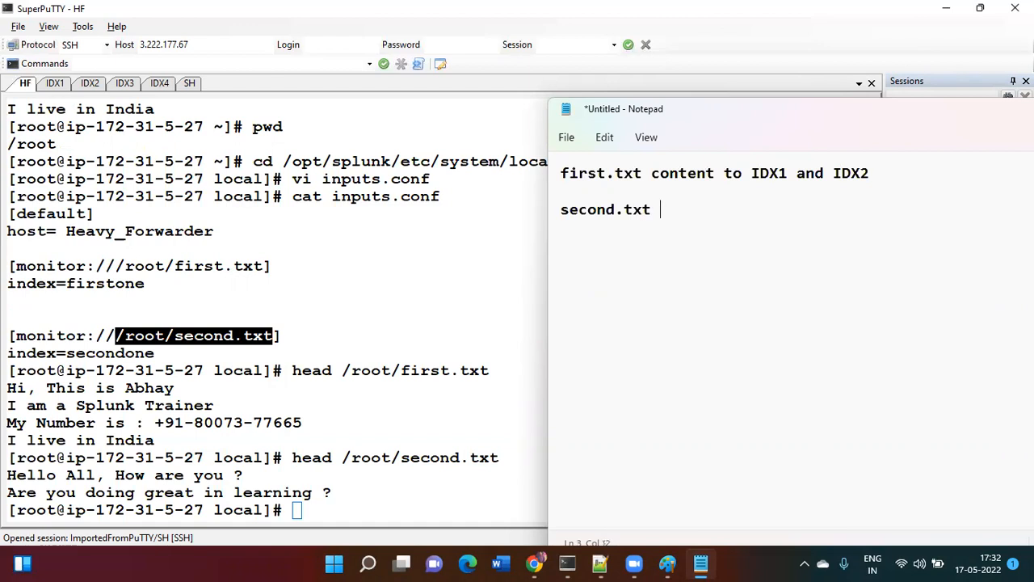
{"action": "type", "text": "content to I"}
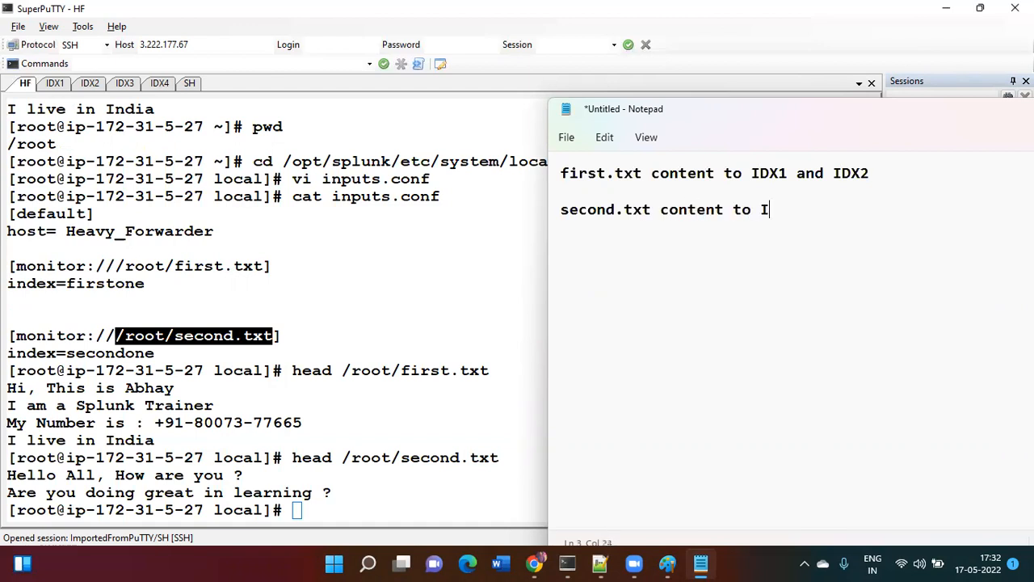
{"action": "type", "text": "DX3 and "}
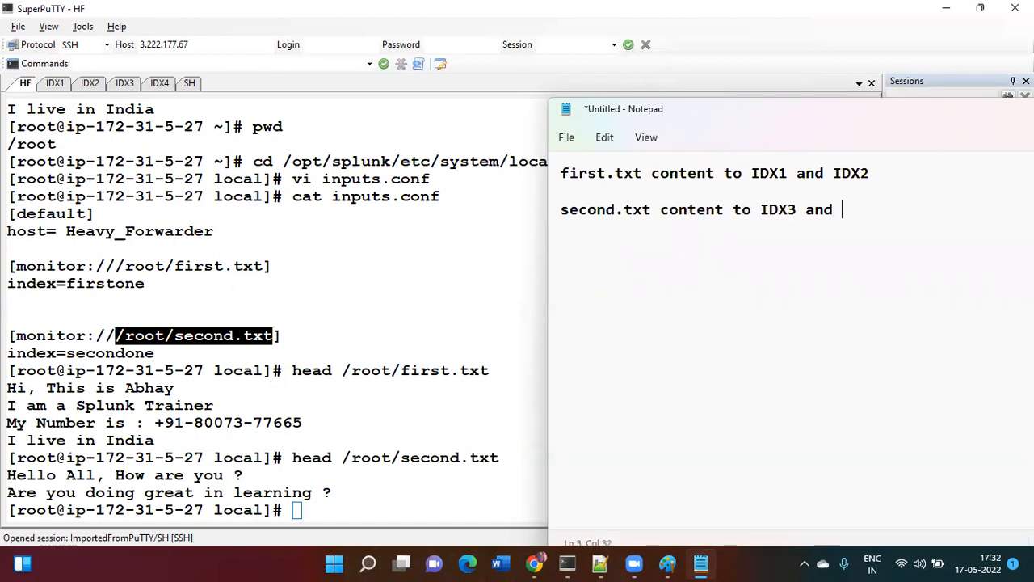
{"action": "type", "text": "IDX4"}
{"action": "key", "text": "Return"}
{"action": "key", "text": "Return"}
- Reopen inputs.conf in vi and add sourcetype=firstsourcetype under index=firstone
{"action": "left_click", "coordinate": [428, 292]}
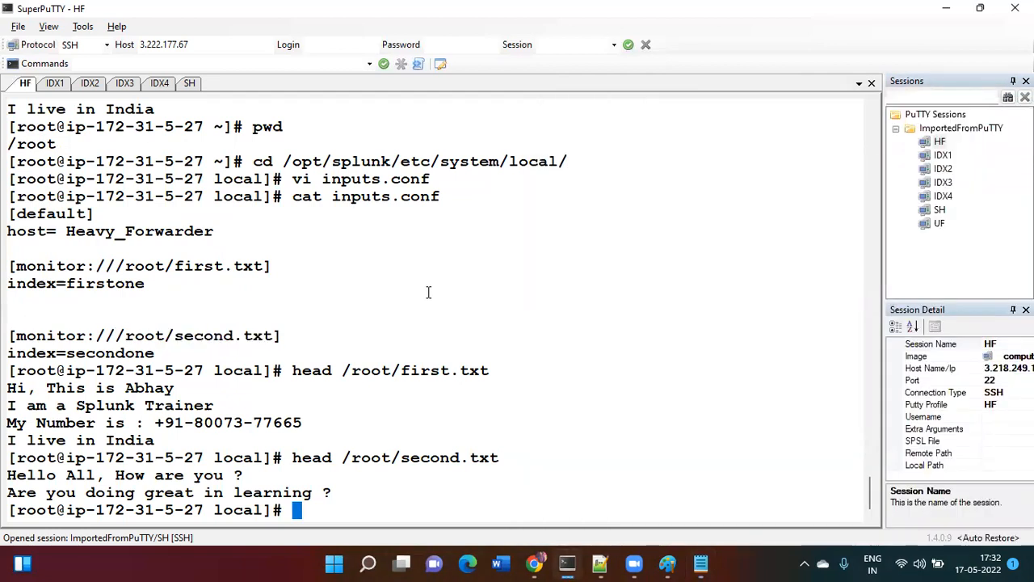
{"action": "type", "text": "vi inputs.conf"}
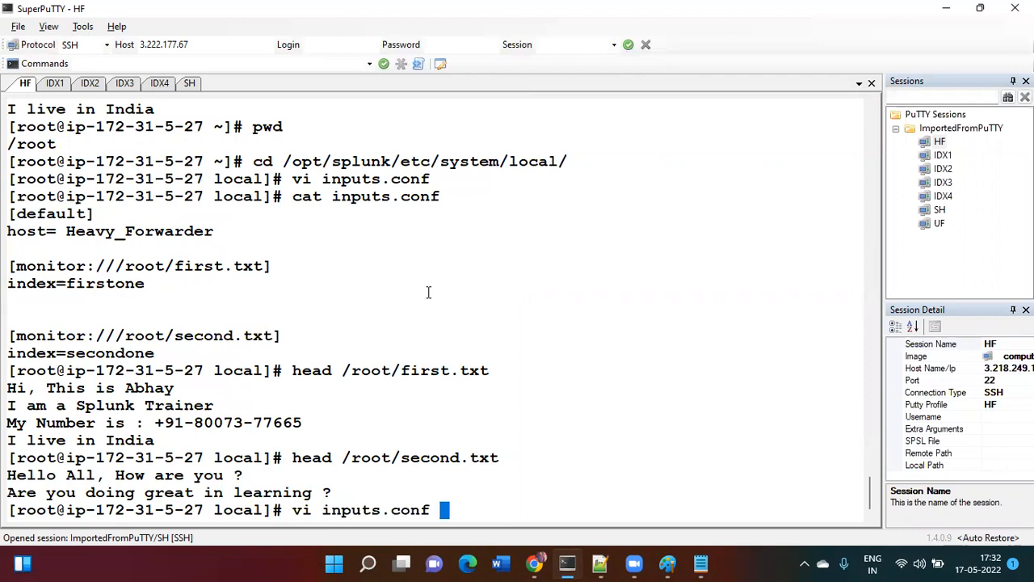
{"action": "key", "text": "Return"}
{"action": "key", "text": "Up"}
{"action": "key", "text": "Up"}
{"action": "key", "text": "Up"}
{"action": "key", "text": "Up"}
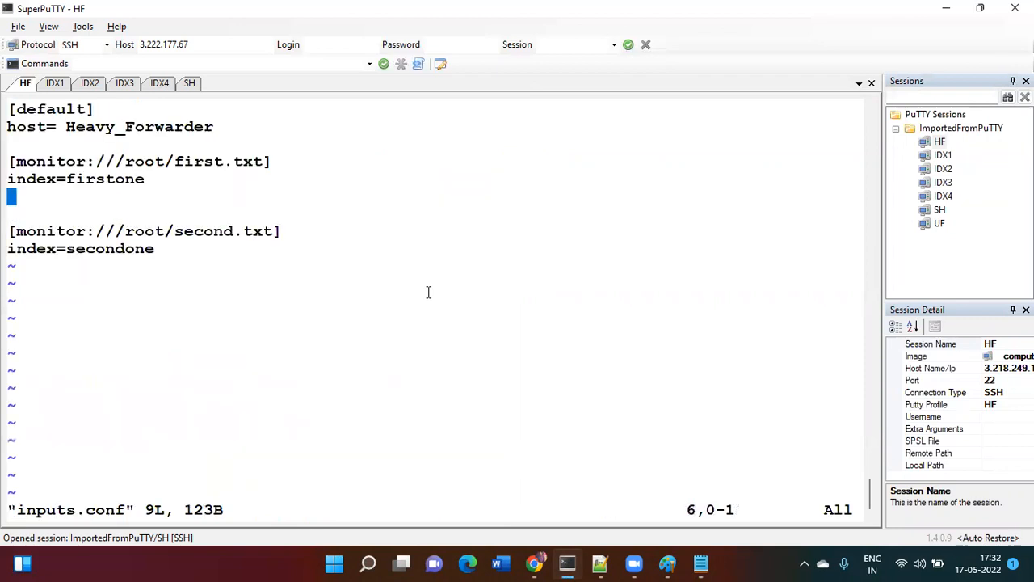
{"action": "type", "text": "o"}
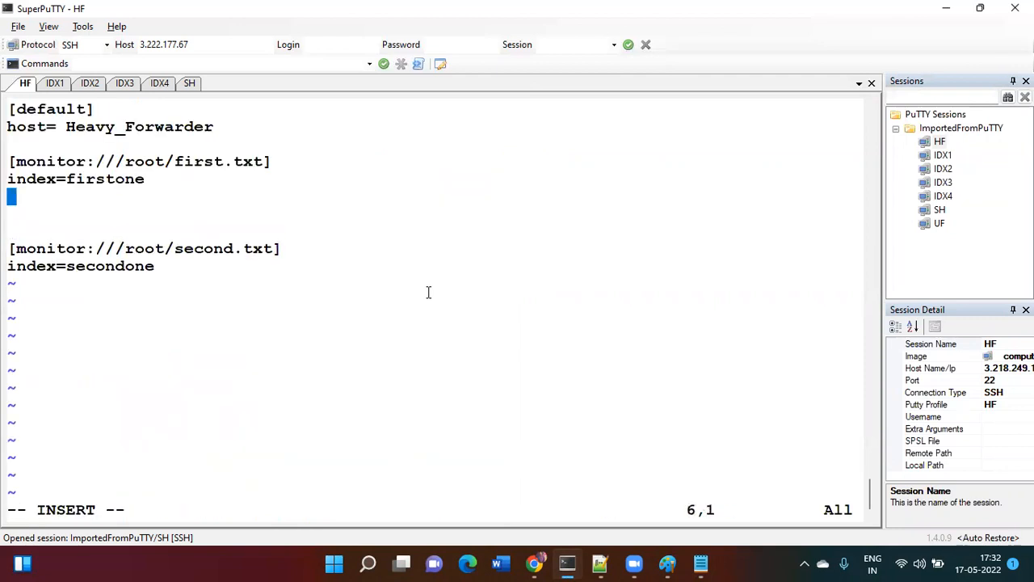
{"action": "type", "text": "sourcetypte"}
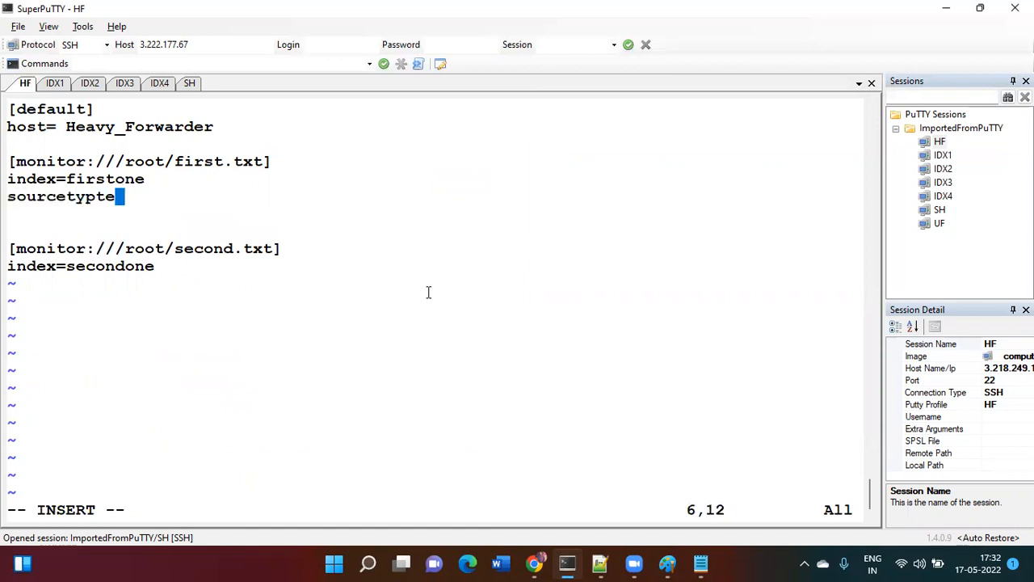
{"action": "type", "text": "=first"}
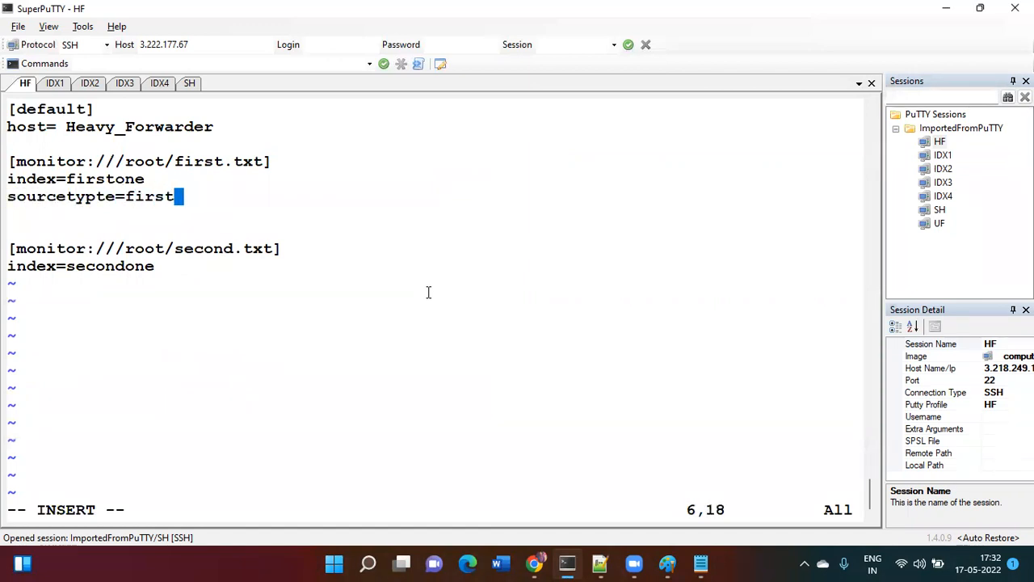
{"action": "type", "text": "sourcetuype"}
{"action": "key", "text": "BackSpace"}
{"action": "key", "text": "BackSpace"}
{"action": "key", "text": "BackSpace"}
{"action": "key", "text": "BackSpace"}
{"action": "type", "text": "ype"}
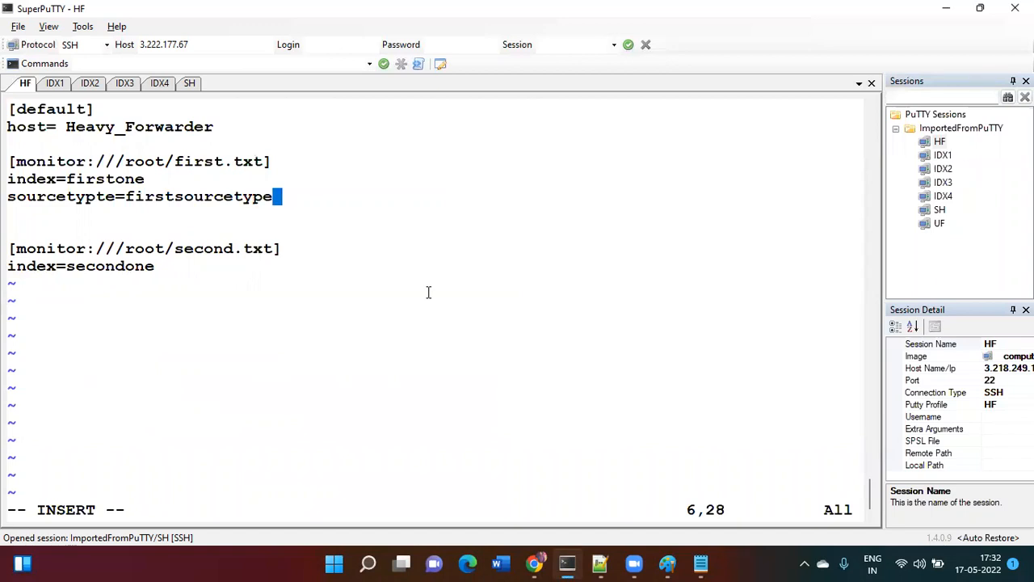
{"action": "key", "text": "Escape"}
- Add sourcetype=secondsourcetype under index=secondone in the second.txt stanza
{"action": "key", "text": "j"}
{"action": "key", "text": "j"}
{"action": "key", "text": "j"}
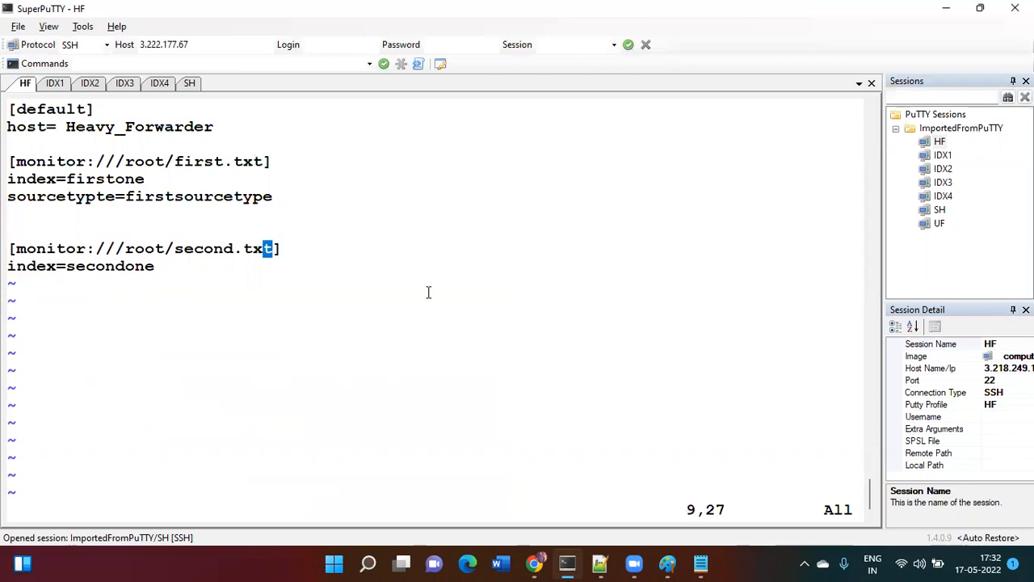
{"action": "key", "text": "Down"}
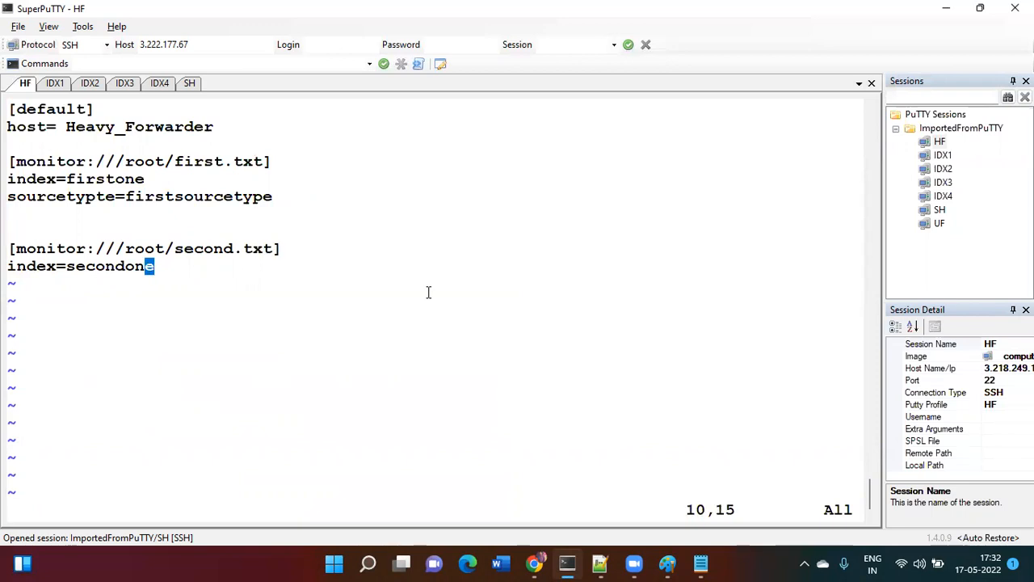
{"action": "type", "text": "o"}
{"action": "type", "text": "source"}
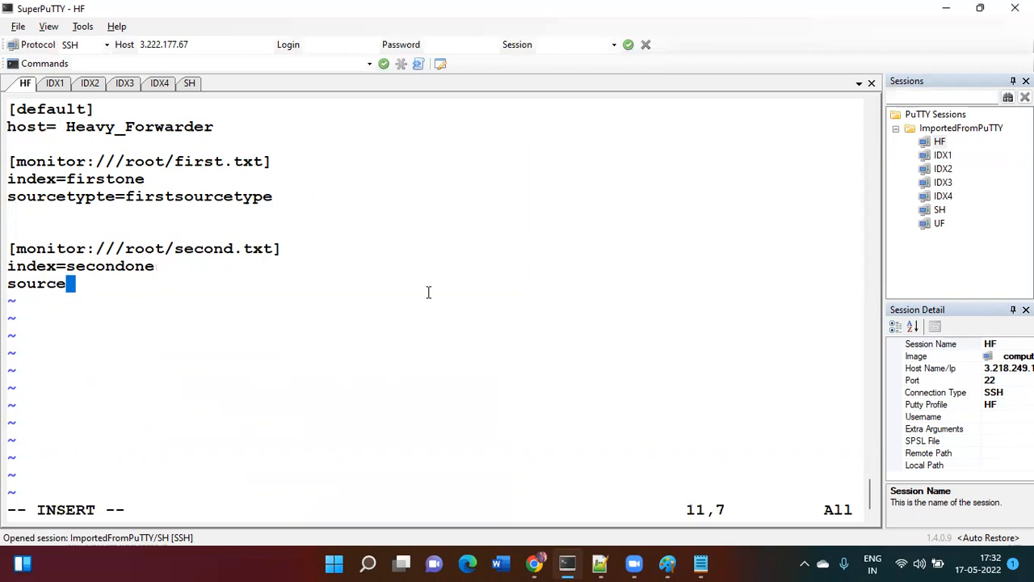
{"action": "type", "text": "type=s"}
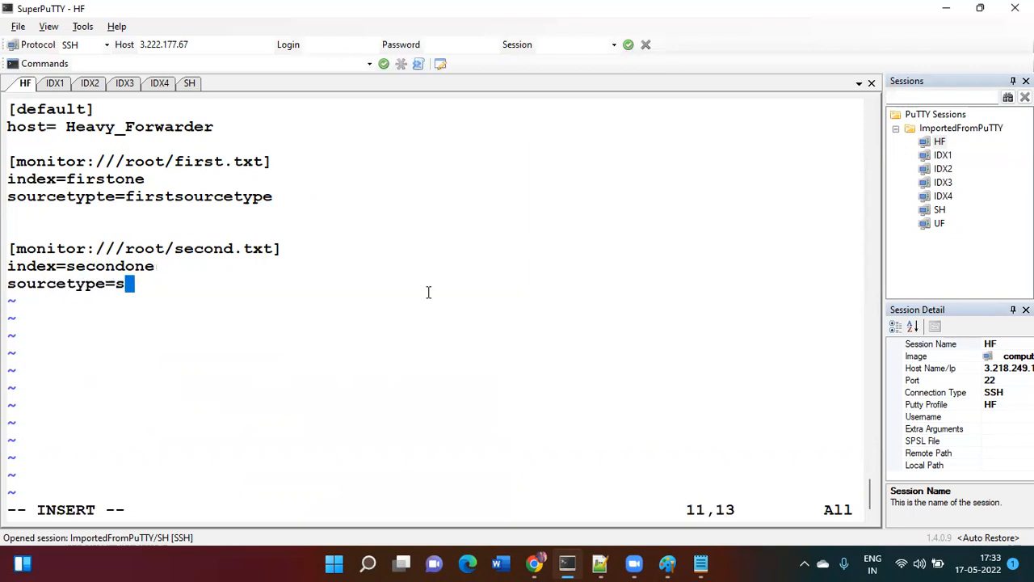
{"action": "type", "text": "econdsourcetype"}
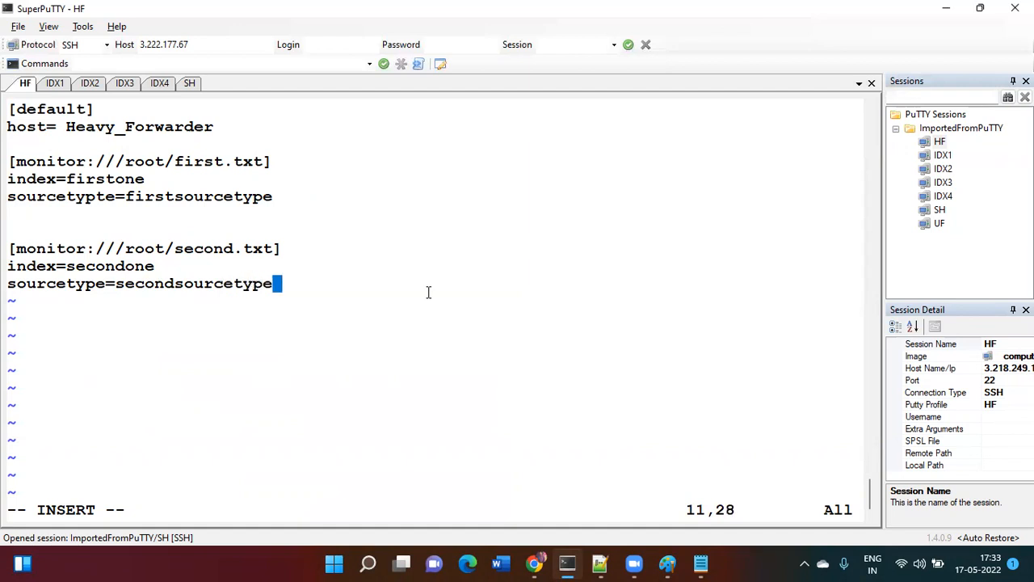
{"action": "key", "text": "Escape"}
{"action": "key", "text": "Up"}
{"action": "key", "text": "Up"}
{"action": "key", "text": "Up"}
{"action": "key", "text": "Up"}
{"action": "key", "text": "Up"}
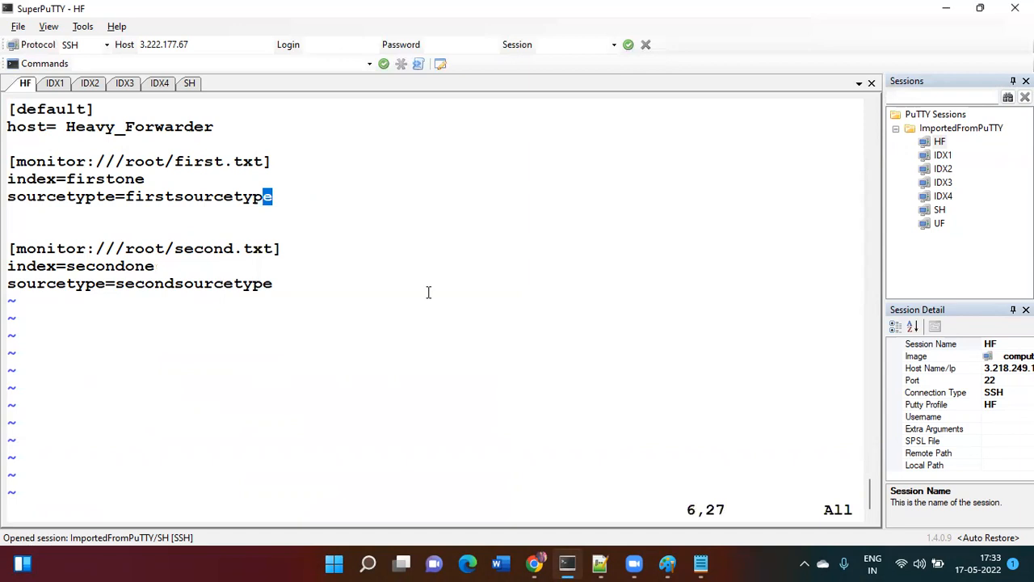
- Add _TCP_ROUTING=FirstGroupIndexer below the firstsourcetype line
{"action": "type", "text": "o"}
{"action": "type", "text": "_"}
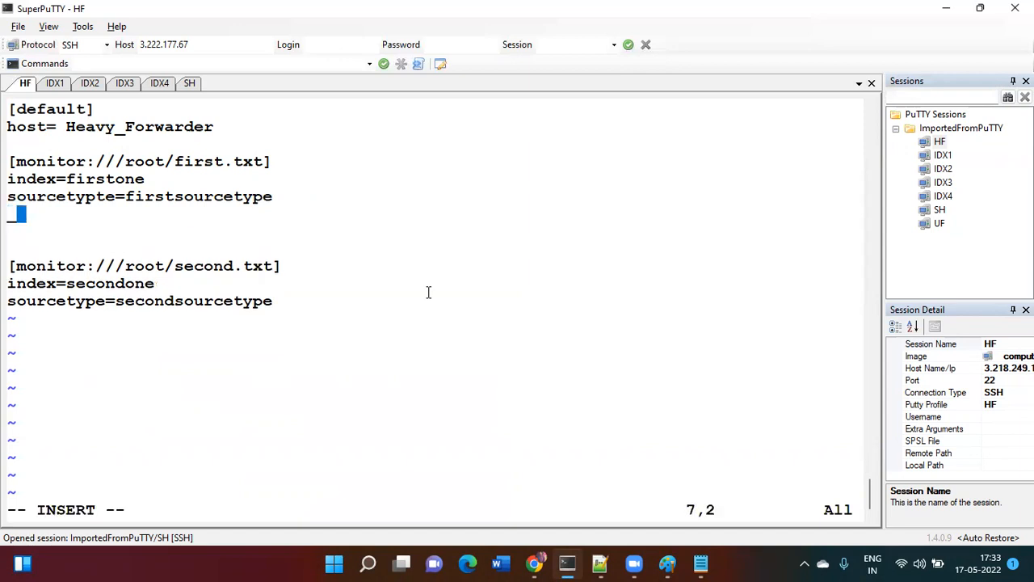
{"action": "type", "text": "TCP_ROUTING="}
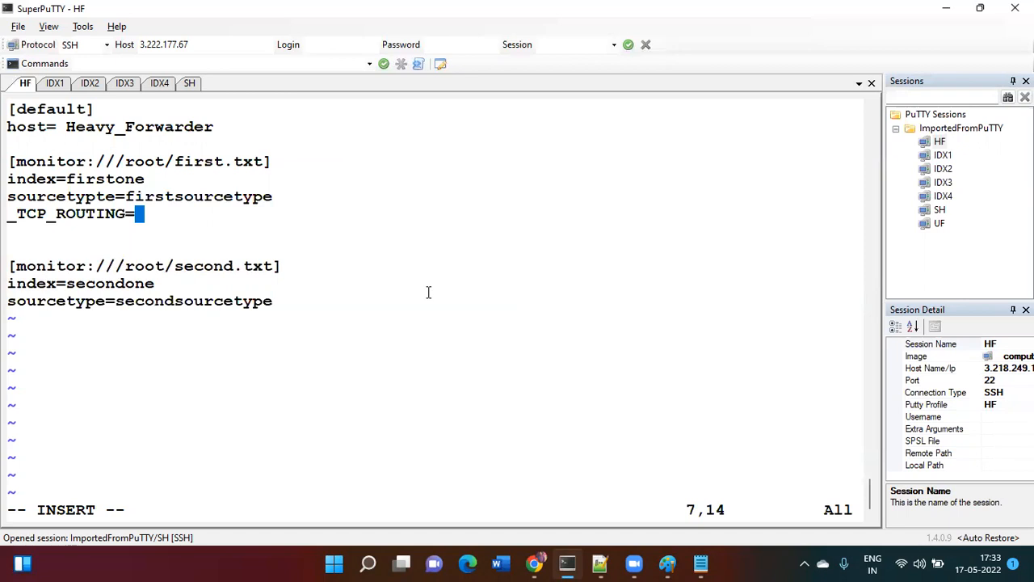
{"action": "type", "text": "FirstGreoup"}
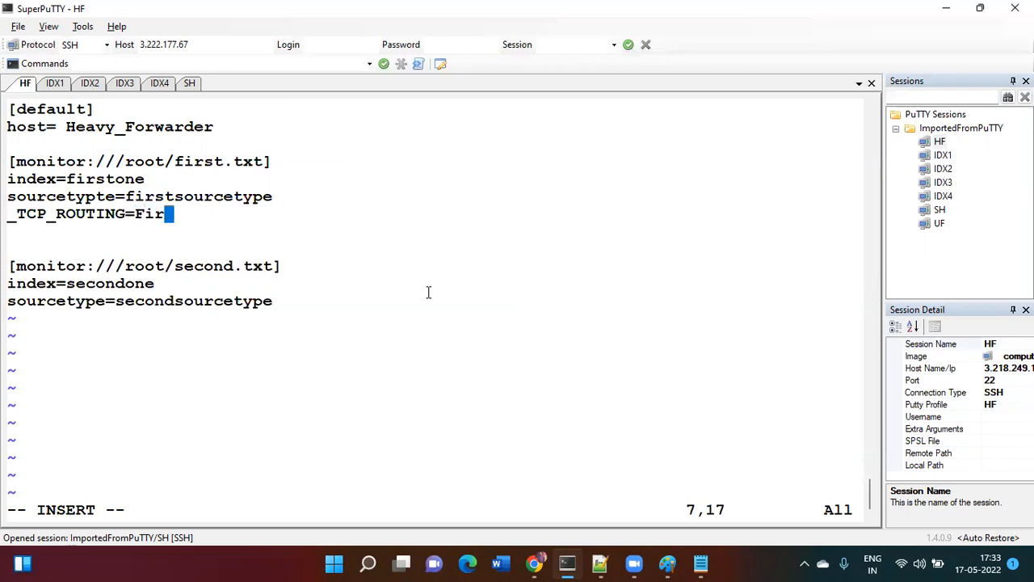
{"action": "key", "text": "BackSpace"}
{"action": "key", "text": "BackSpace"}
{"action": "key", "text": "BackSpace"}
{"action": "key", "text": "BackSpace"}
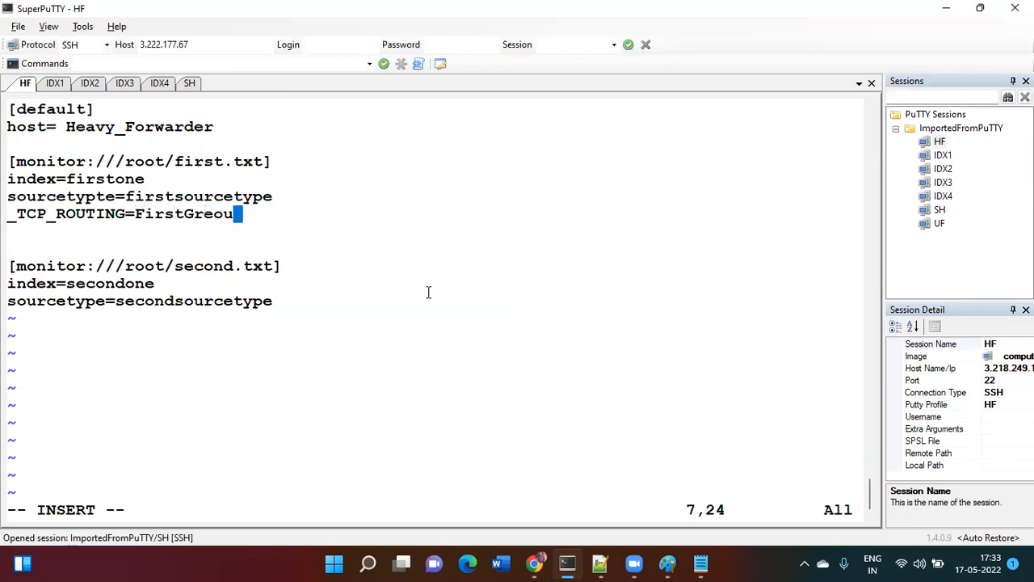
{"action": "type", "text": "oupIndexer"}
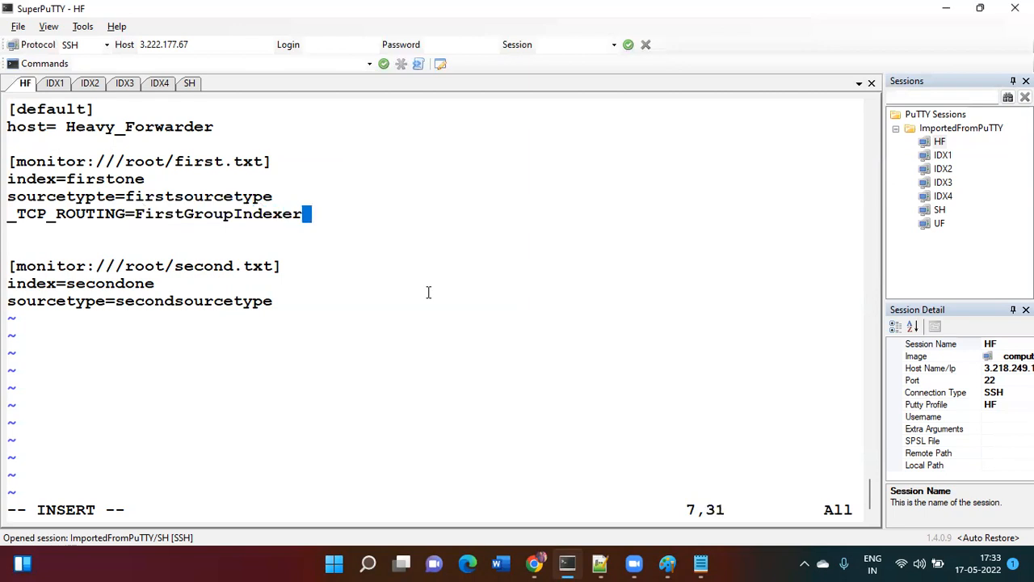
{"action": "key", "text": "Escape"}
- Copy the routing line under the second.txt stanza and change it to SecondGroupIndexer
{"action": "key", "text": "j"}
{"action": "key", "text": "j"}
{"action": "key", "text": "j"}
{"action": "key", "text": "j"}
{"action": "key", "text": "k"}
{"action": "key", "text": "k"}
{"action": "key", "text": "k"}
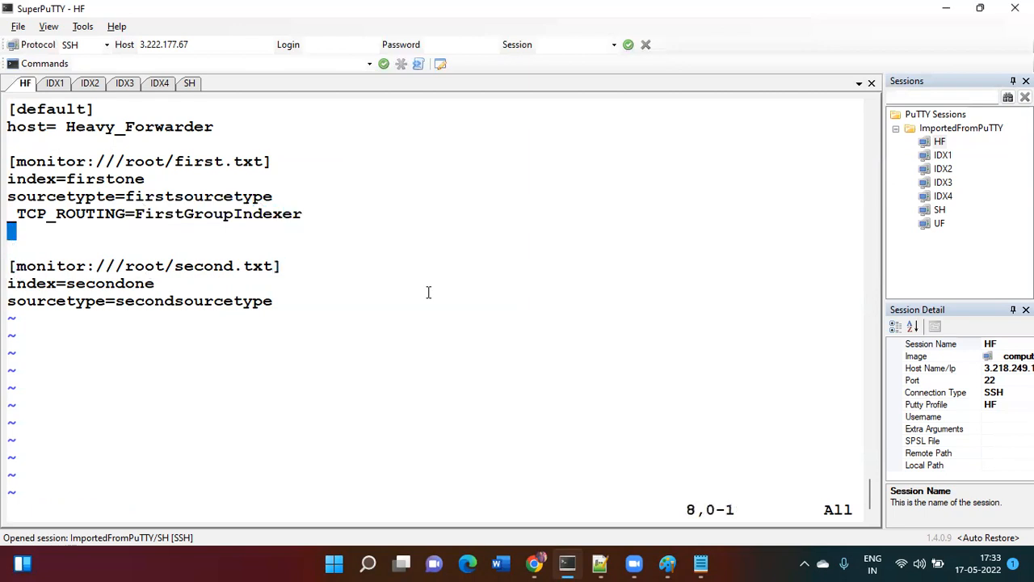
{"action": "key", "text": "k"}
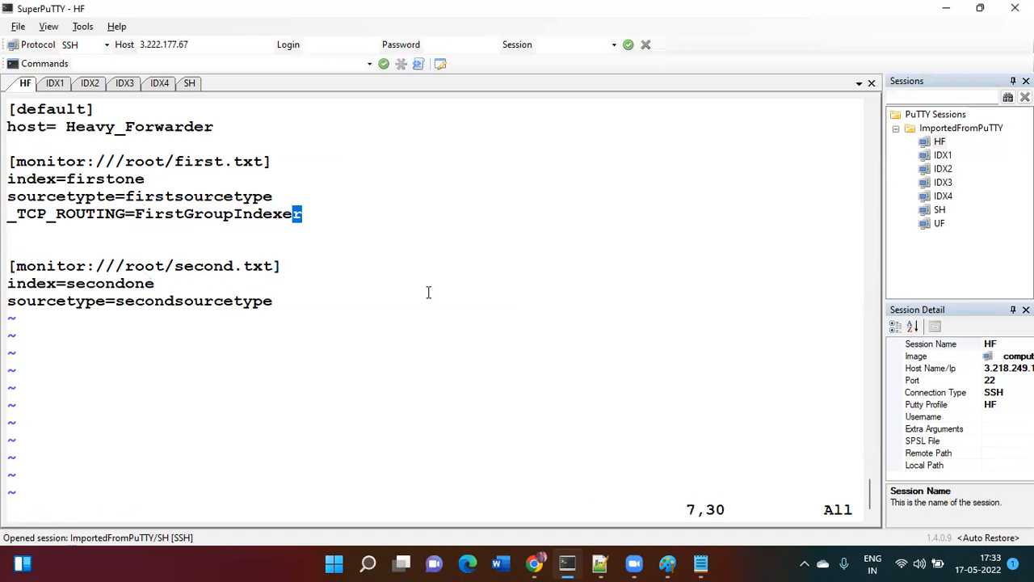
{"action": "key", "text": "j"}
{"action": "key", "text": "j"}
{"action": "key", "text": "j"}
{"action": "key", "text": "j"}
{"action": "key", "text": "j"}
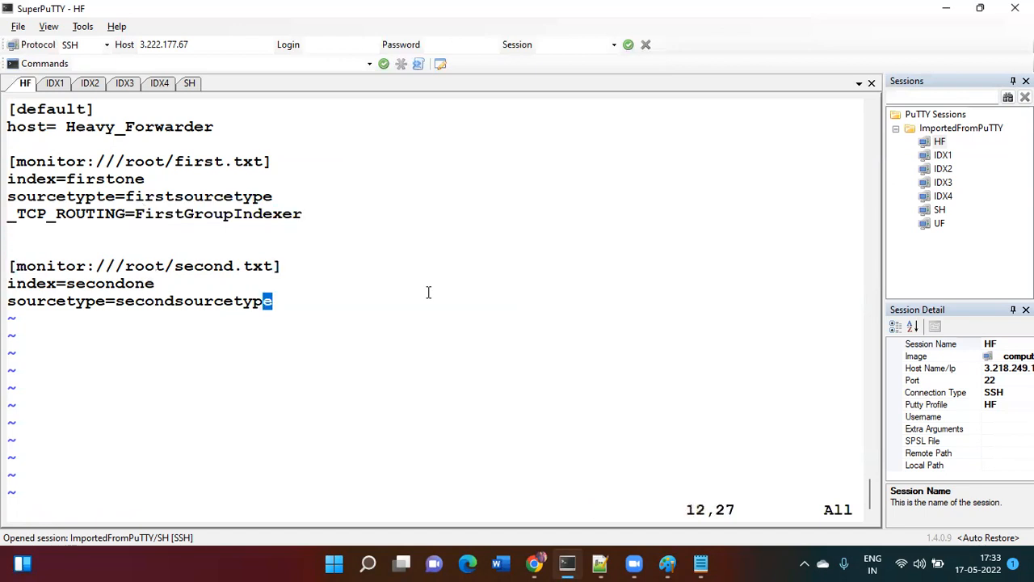
{"action": "key", "text": "p"}
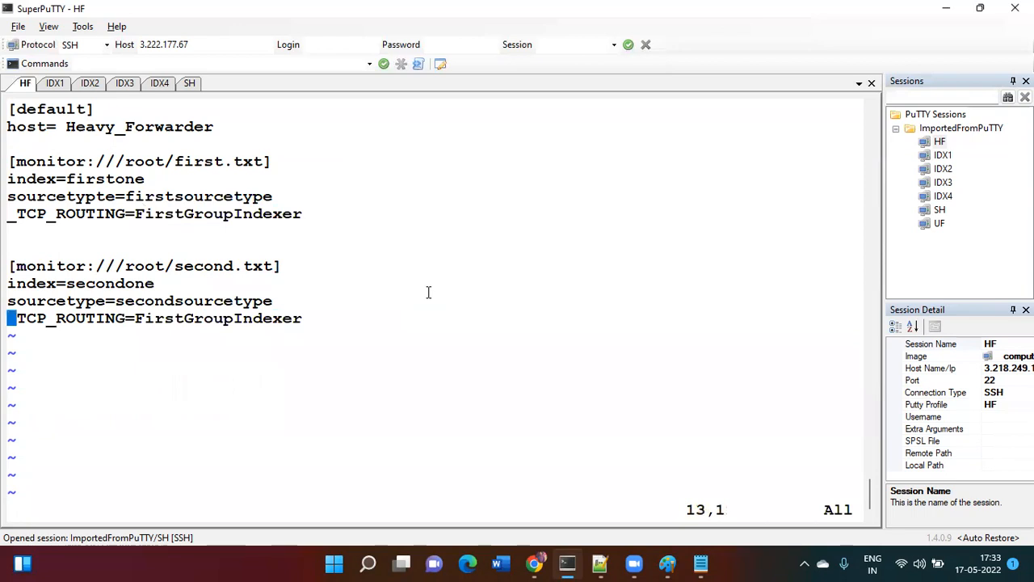
{"action": "key", "text": "l"}
{"action": "key", "text": "l"}
{"action": "key", "text": "l"}
{"action": "key", "text": "l"}
{"action": "key", "text": "l"}
{"action": "key", "text": "l"}
{"action": "key", "text": "l"}
{"action": "key", "text": "l"}
{"action": "key", "text": "l"}
{"action": "key", "text": "l"}
{"action": "key", "text": "l"}
{"action": "key", "text": "l"}
{"action": "key", "text": "l"}
{"action": "key", "text": "x"}
{"action": "key", "text": "x"}
{"action": "key", "text": "x"}
{"action": "key", "text": "x"}
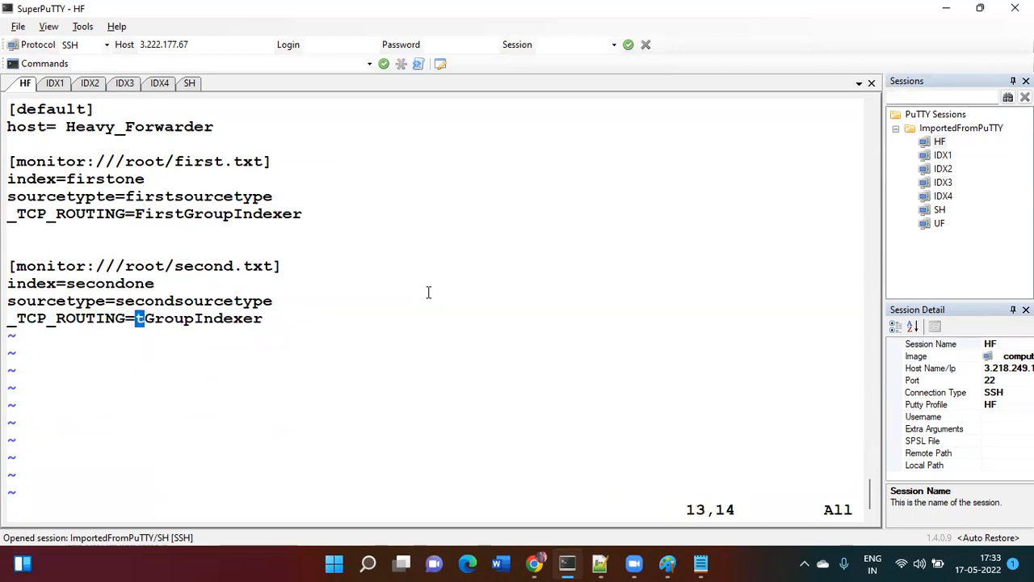
{"action": "type", "text": "xiSecon"}
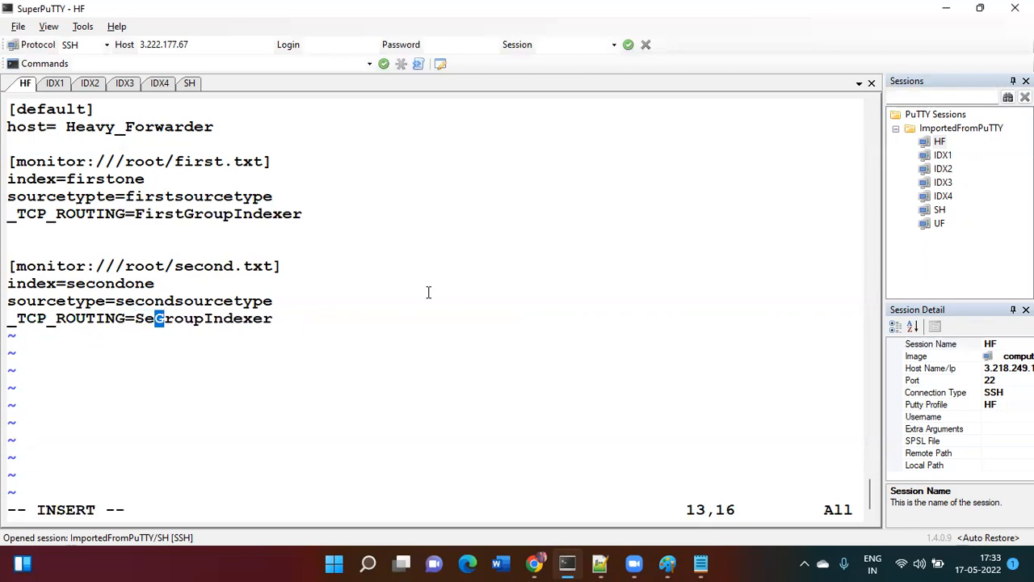
{"action": "type", "text": "d"}
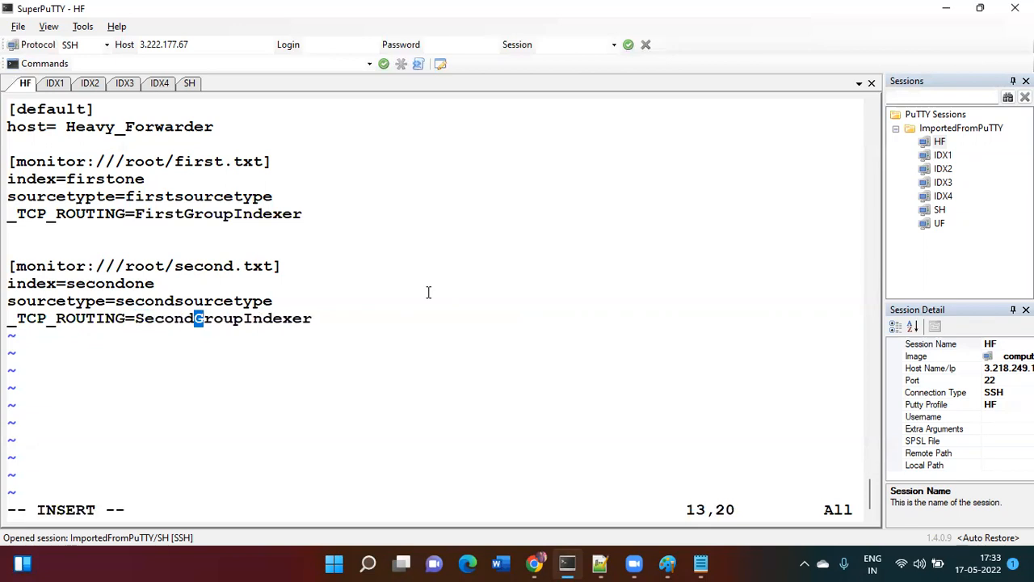
{"action": "key", "text": "Escape"}
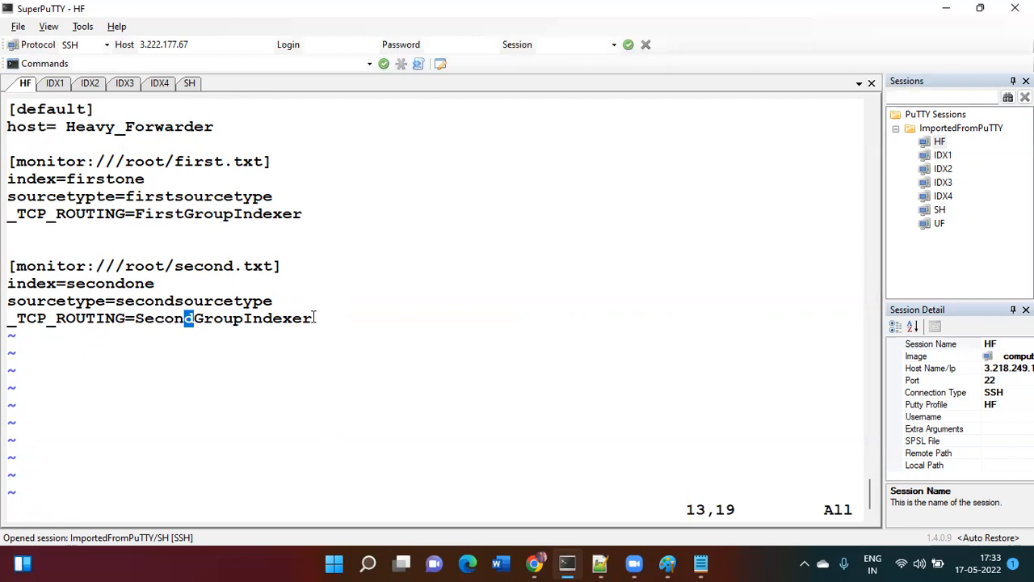
- Highlight the SecondGroupIndexer and FirstGroupIndexer values for emphasis
{"action": "left_click_drag", "start_coordinate": [315, 318], "coordinate": [138, 321]}
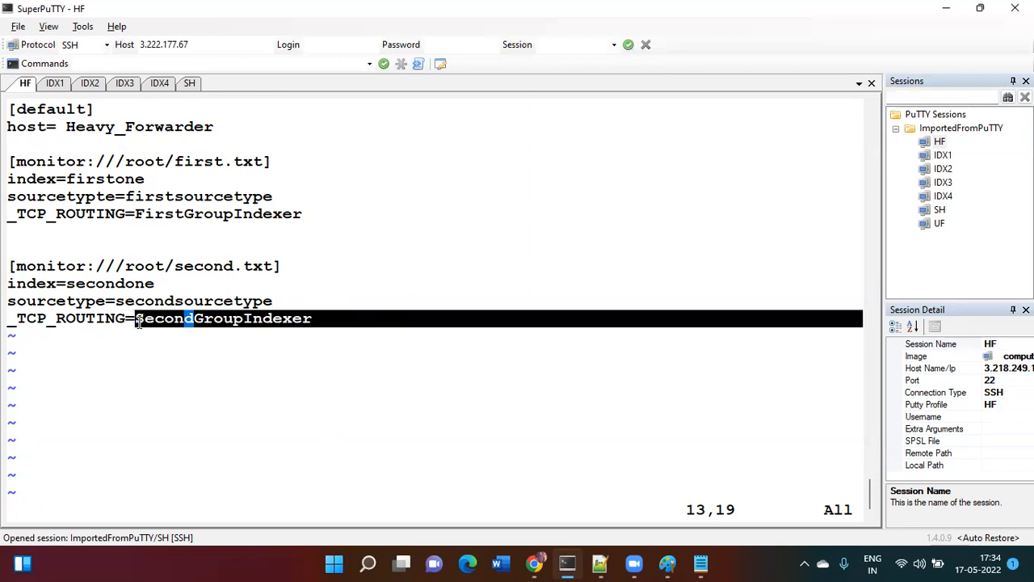
{"action": "left_click", "coordinate": [304, 388]}
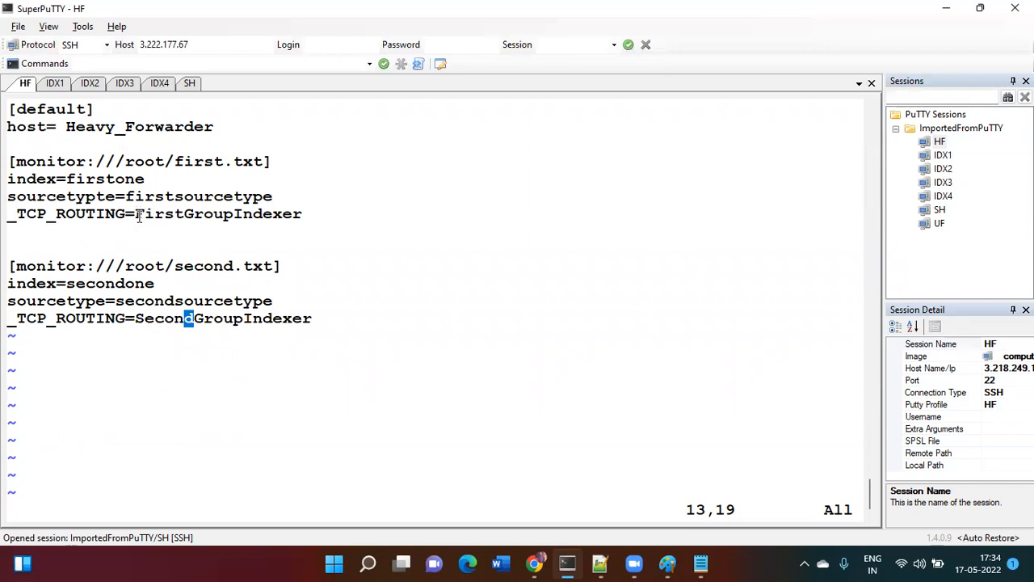
{"action": "left_click_drag", "start_coordinate": [139, 214], "coordinate": [302, 215]}
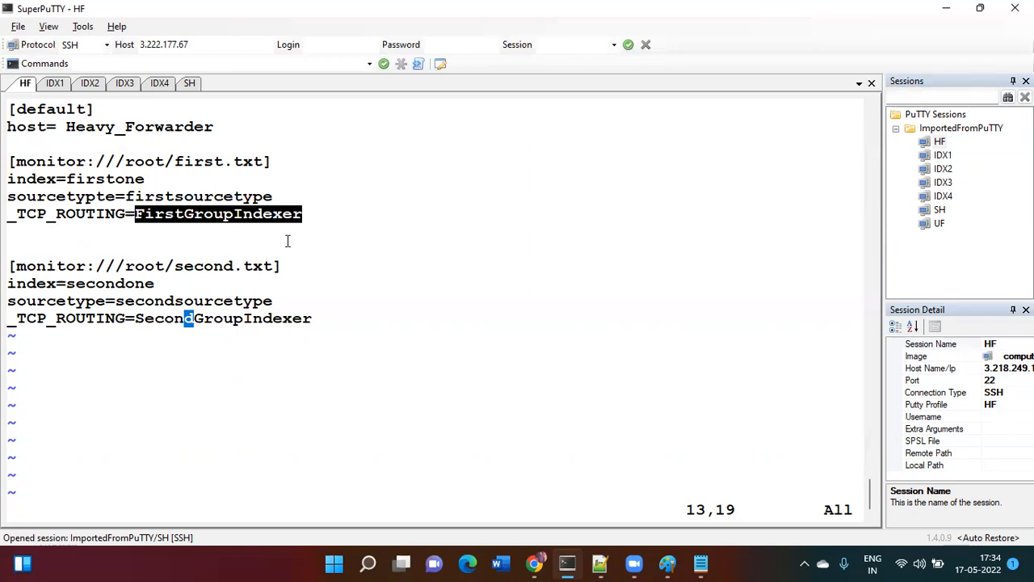
{"action": "left_click", "coordinate": [286, 241]}
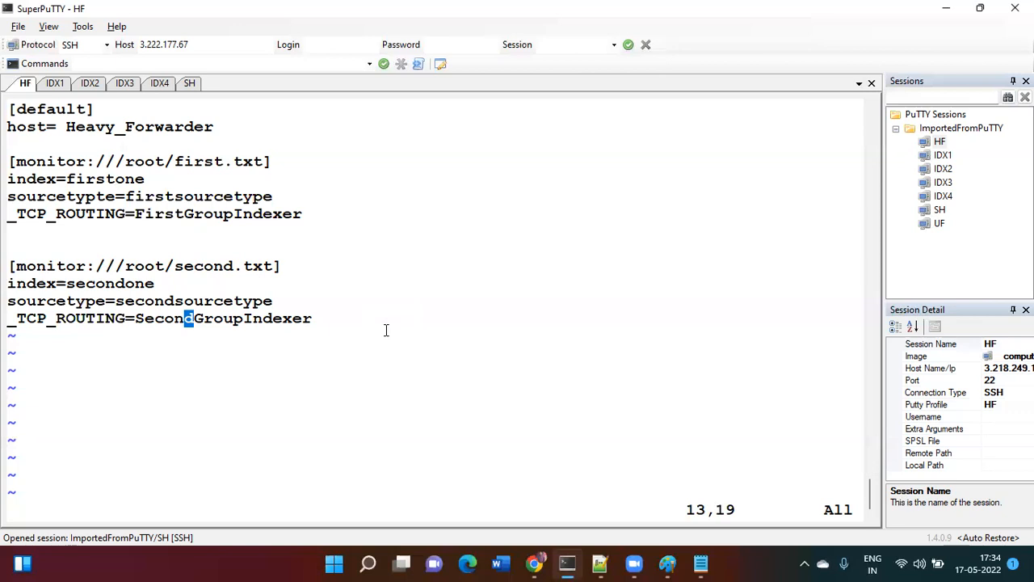
- Save with :wq, clear the screen, print inputs.conf and highlight the firstone index
{"action": "type", "text": ":wq"}
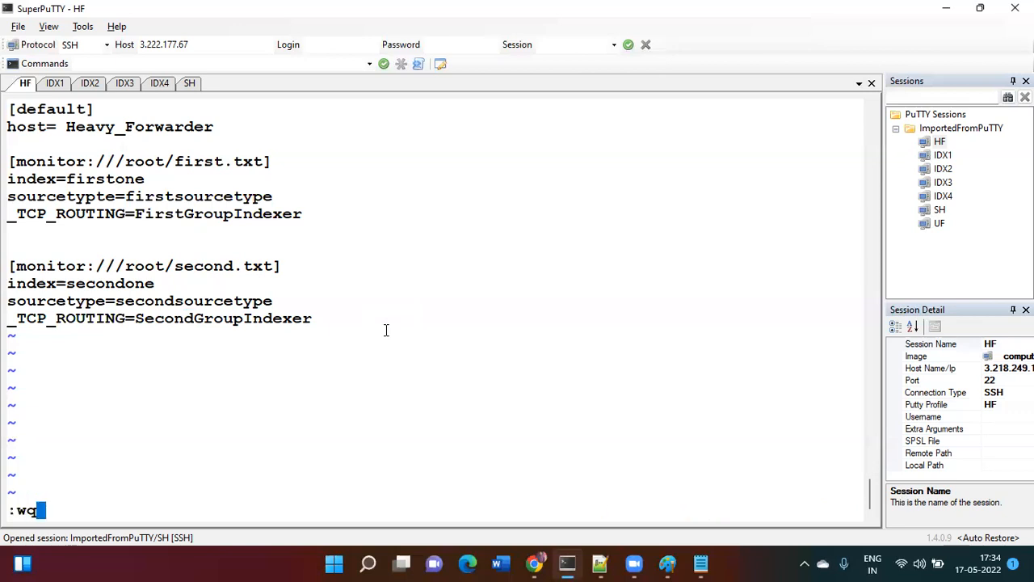
{"action": "key", "text": "Return"}
{"action": "type", "text": "cat inputs.conf"}
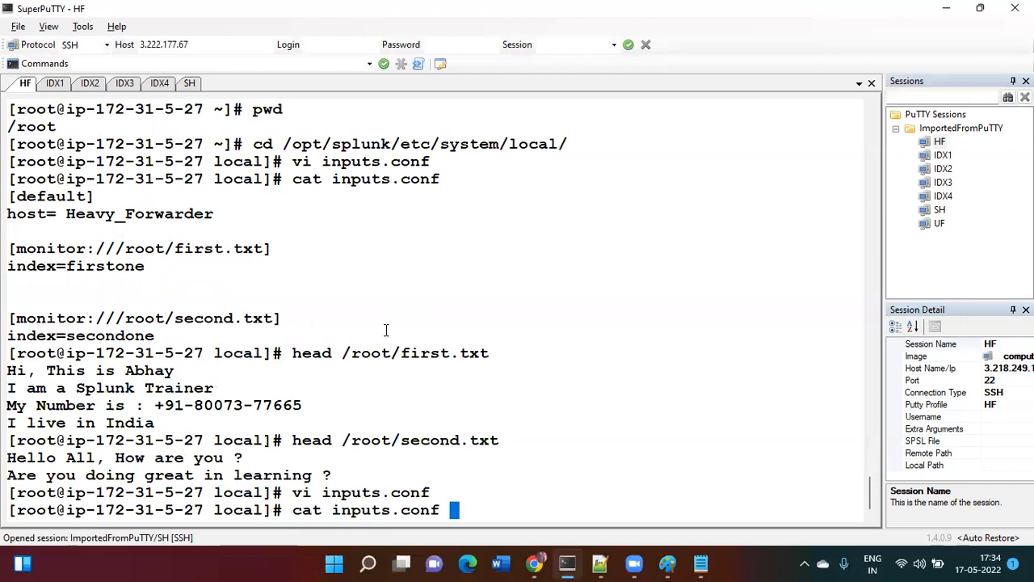
{"action": "key", "text": "ctrl+l"}
{"action": "key", "text": "Return"}
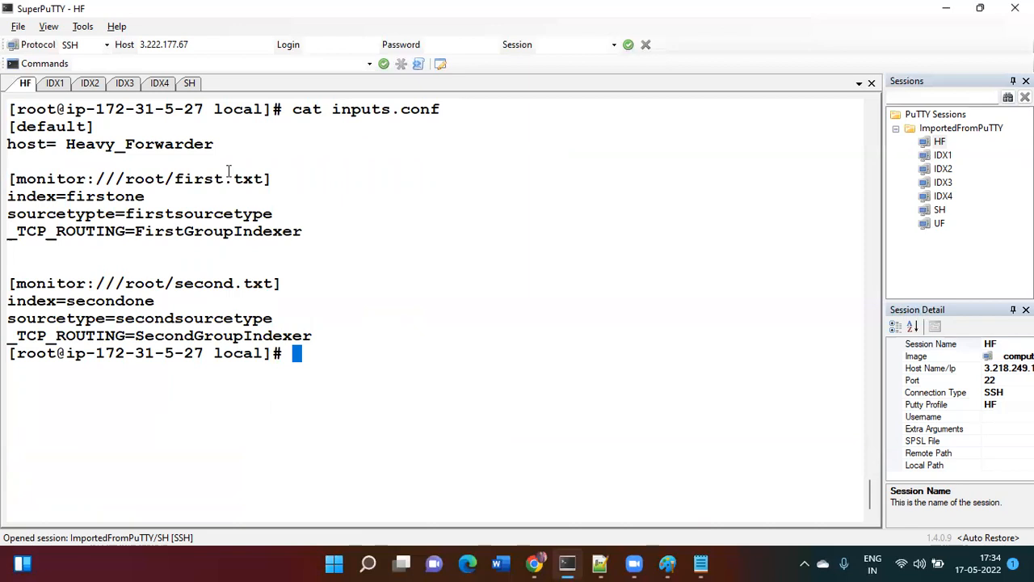
{"action": "left_click_drag", "start_coordinate": [68, 199], "coordinate": [145, 196]}
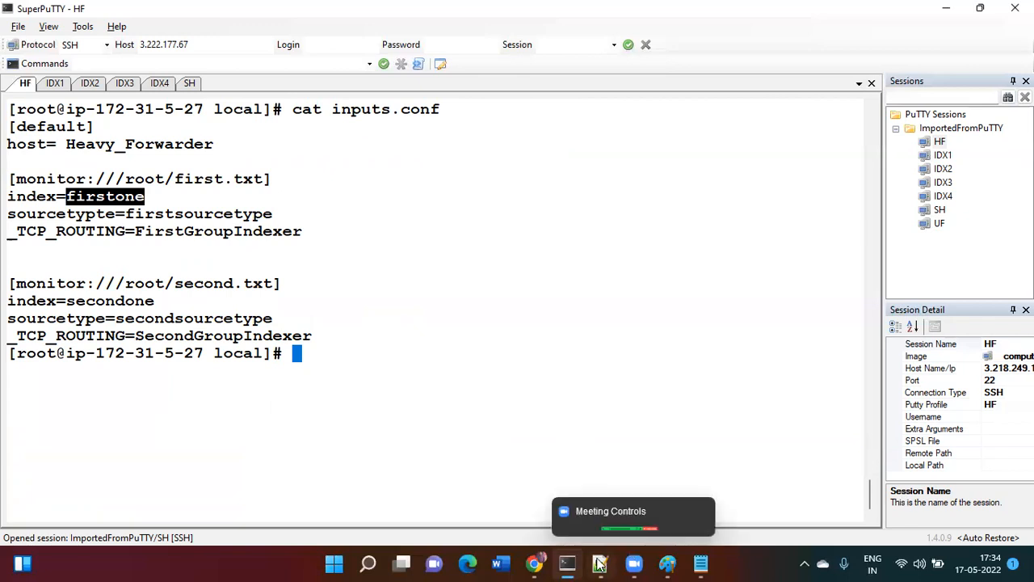
- Create a new index named firstone on the 34.234.234.73 Splunk instance
{"action": "mouse_move", "coordinate": [537, 563]}
{"action": "left_click", "coordinate": [608, 514]}
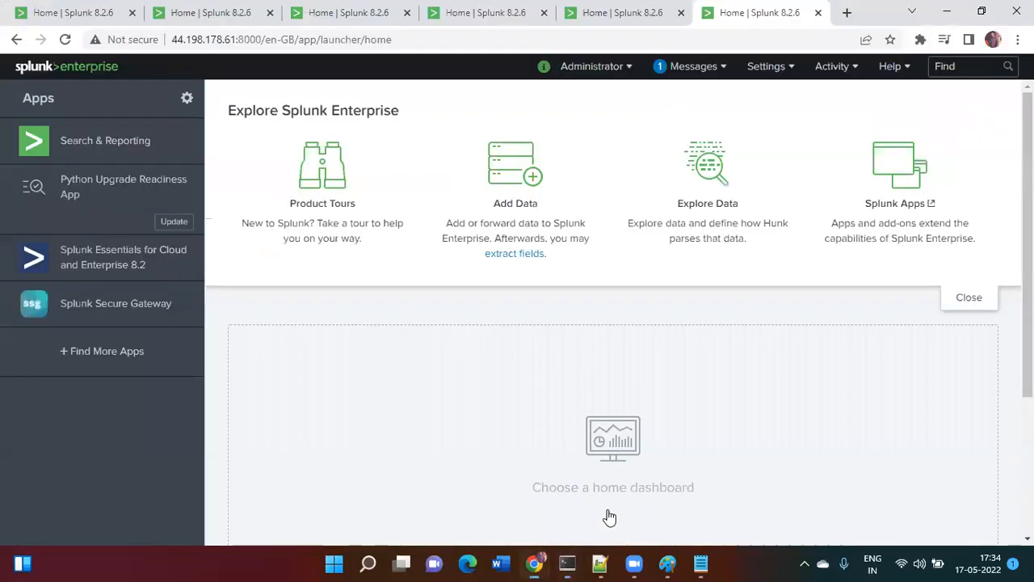
{"action": "left_click", "coordinate": [219, 15]}
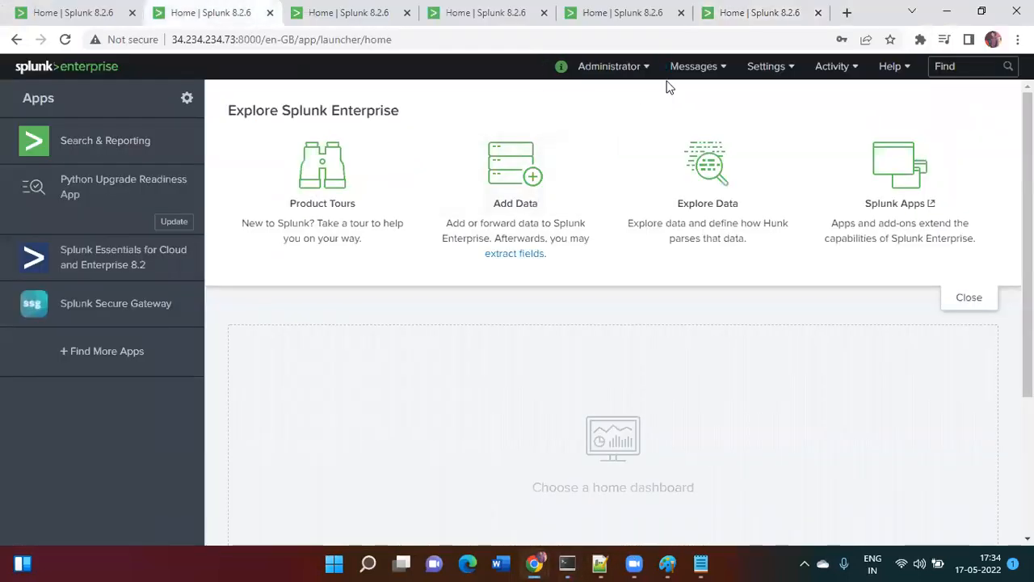
{"action": "left_click", "coordinate": [766, 67]}
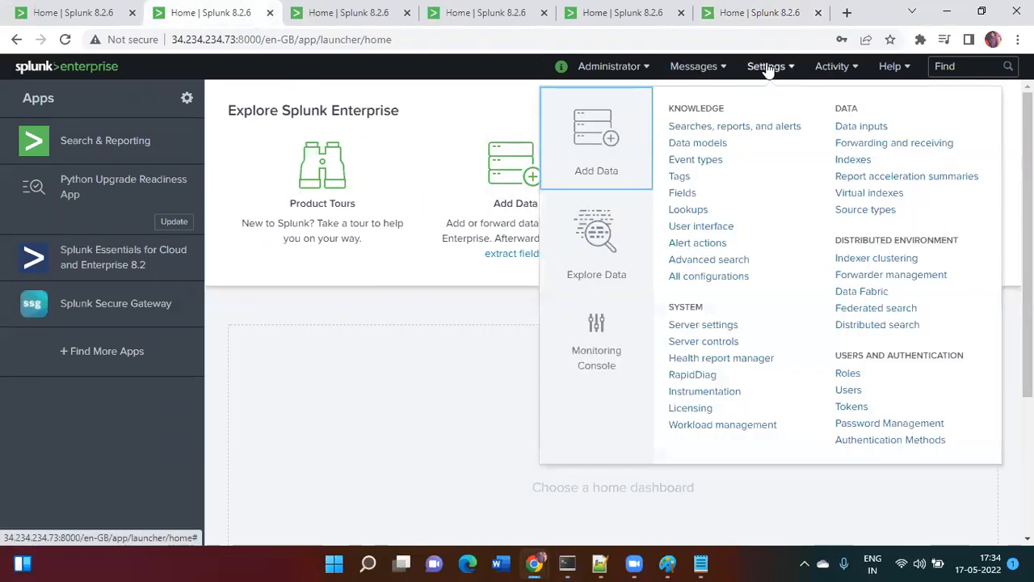
{"action": "left_click", "coordinate": [846, 165]}
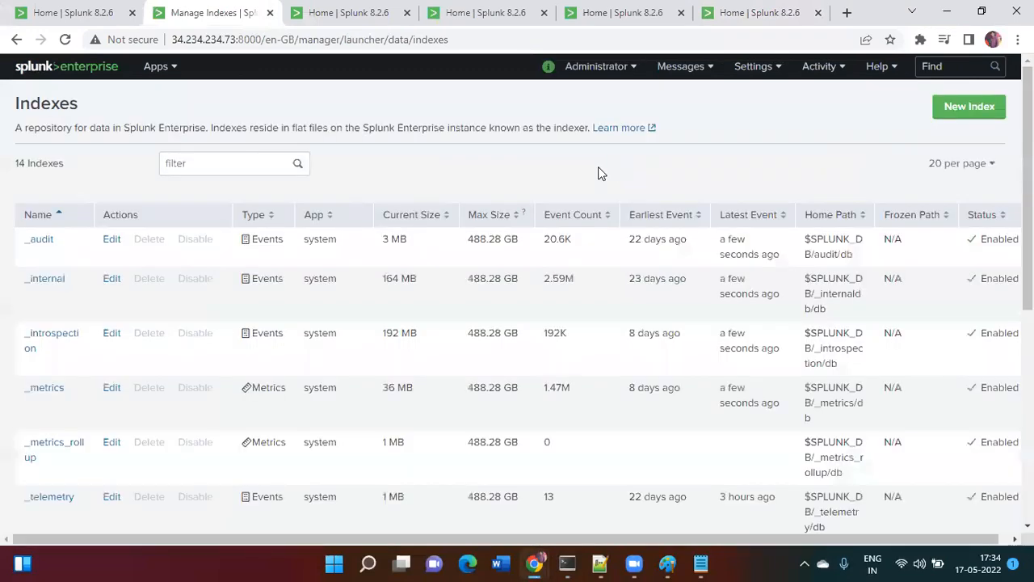
{"action": "left_click", "coordinate": [947, 106]}
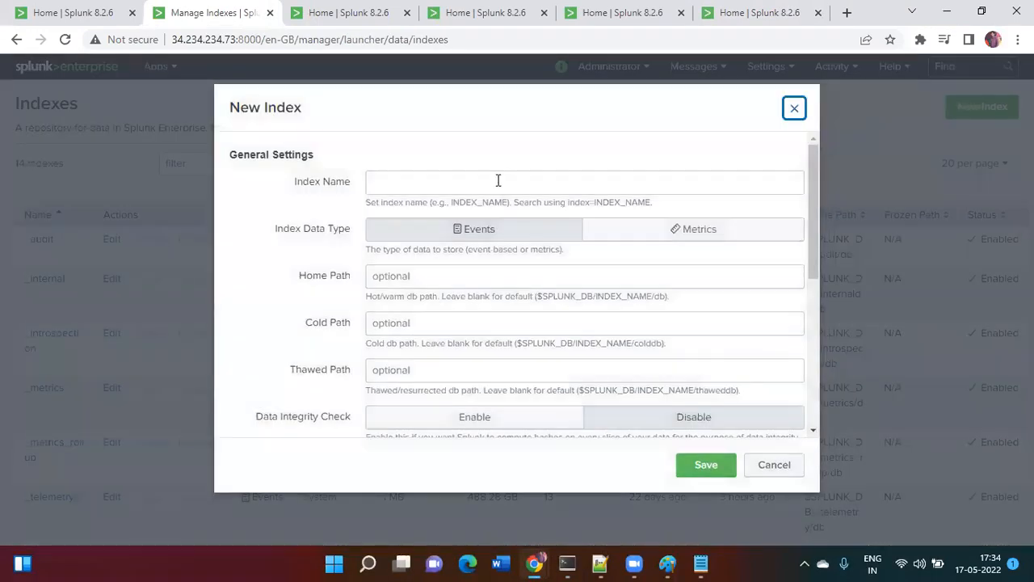
{"action": "left_click", "coordinate": [488, 180]}
{"action": "type", "text": "firstone"}
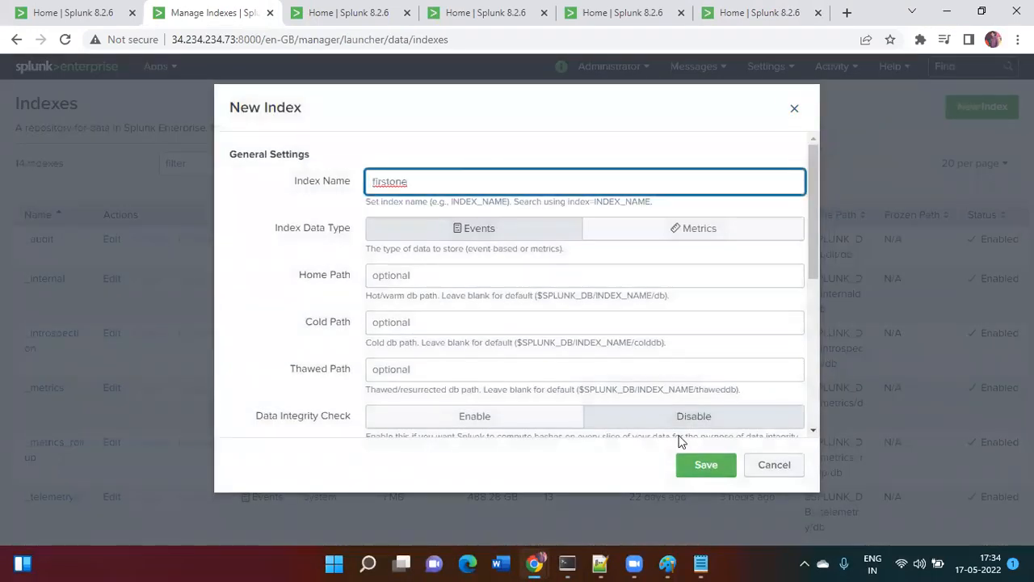
{"action": "left_click", "coordinate": [703, 467]}
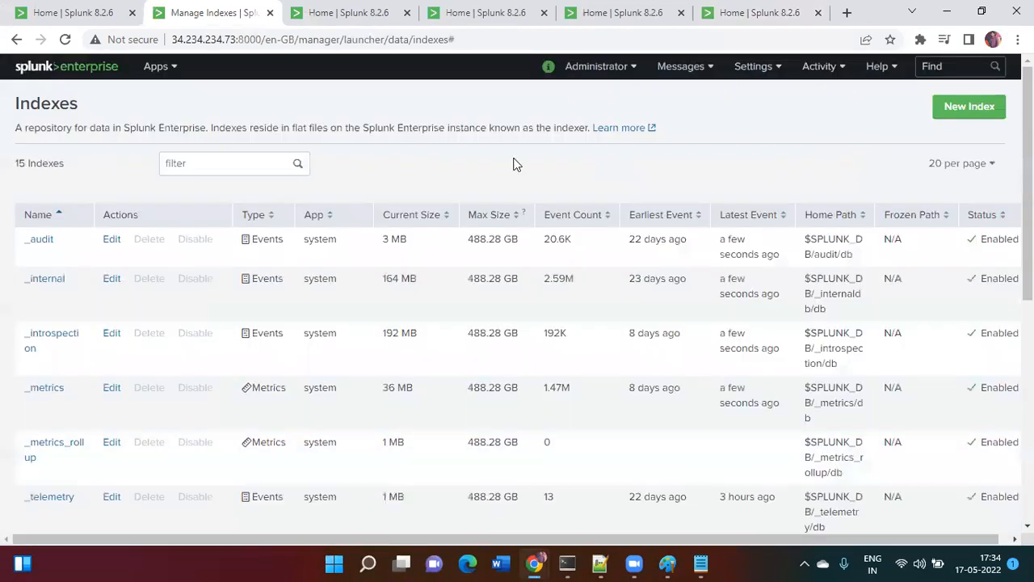
{"action": "left_click", "coordinate": [350, 10]}
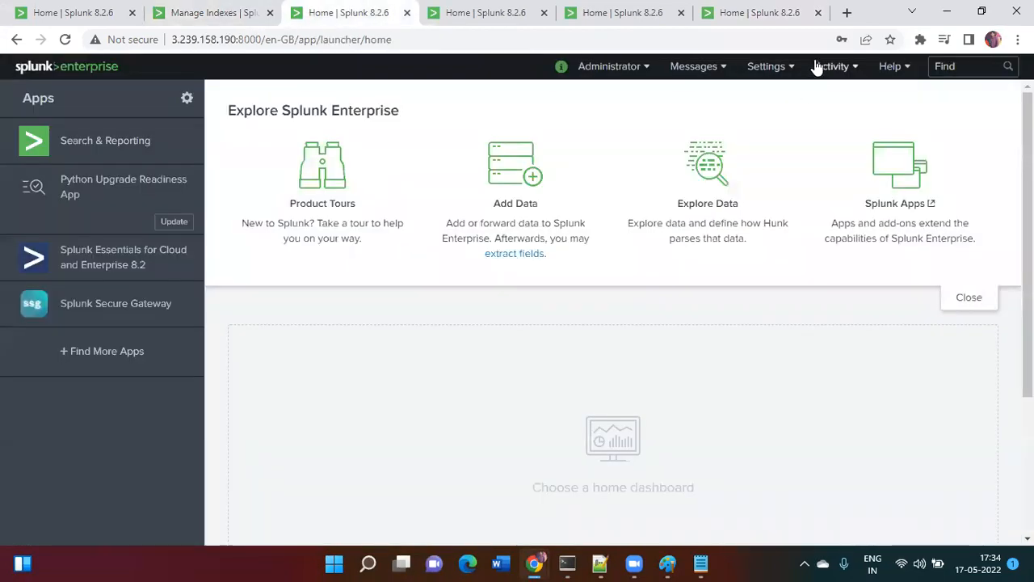
- Create the firstone index on the 3.239.158.190 instance as well
{"action": "left_click", "coordinate": [768, 67]}
{"action": "left_click", "coordinate": [846, 161]}
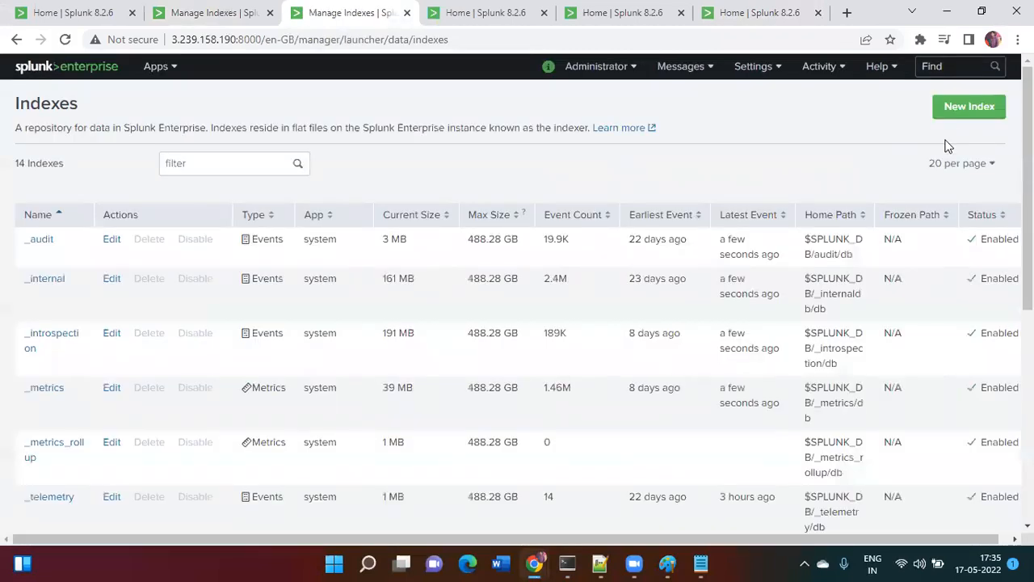
{"action": "left_click", "coordinate": [955, 110]}
{"action": "left_click", "coordinate": [497, 180]}
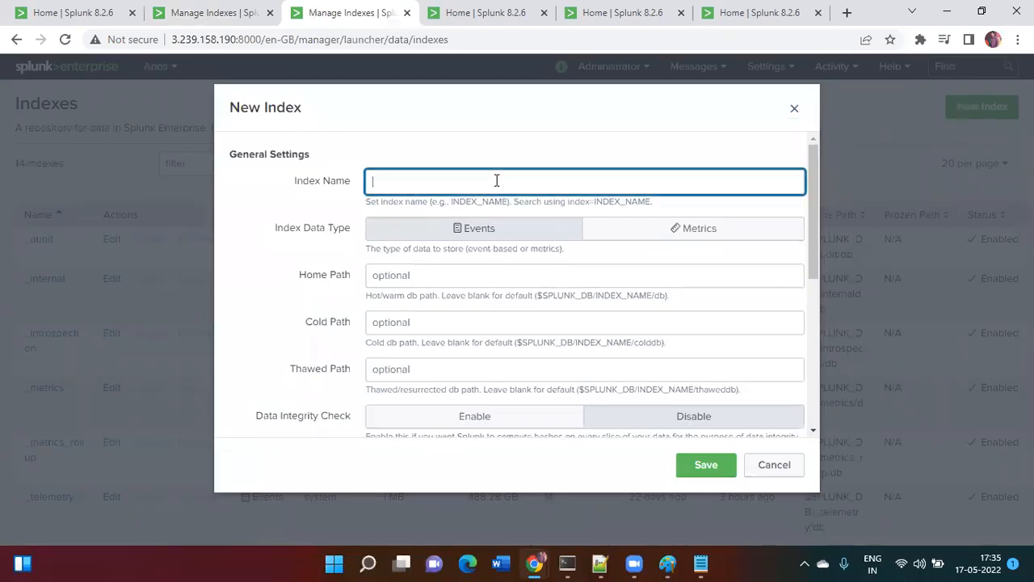
{"action": "type", "text": "firstone"}
{"action": "left_click", "coordinate": [703, 469]}
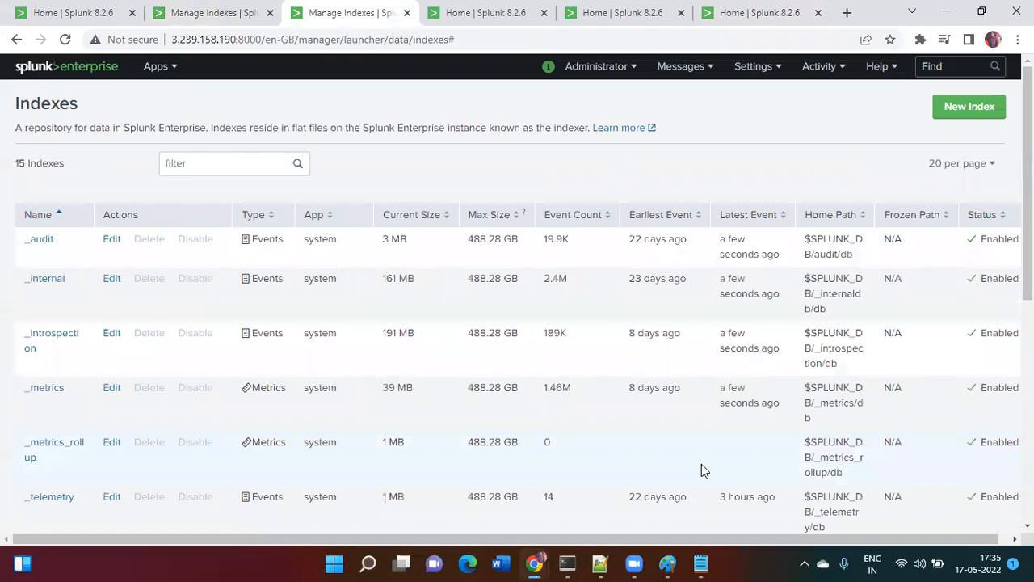
- Check the secondone index name in inputs.conf, then go to the 54.210.137.82 instance
{"action": "key", "text": "alt+Tab"}
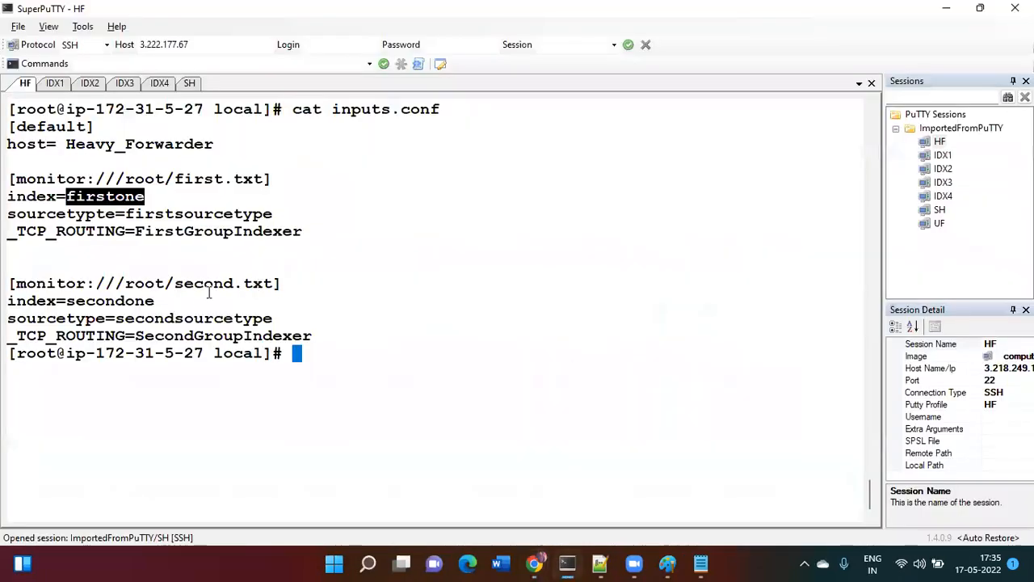
{"action": "left_click", "coordinate": [71, 300]}
{"action": "left_click_drag", "start_coordinate": [68, 300], "coordinate": [155, 300]}
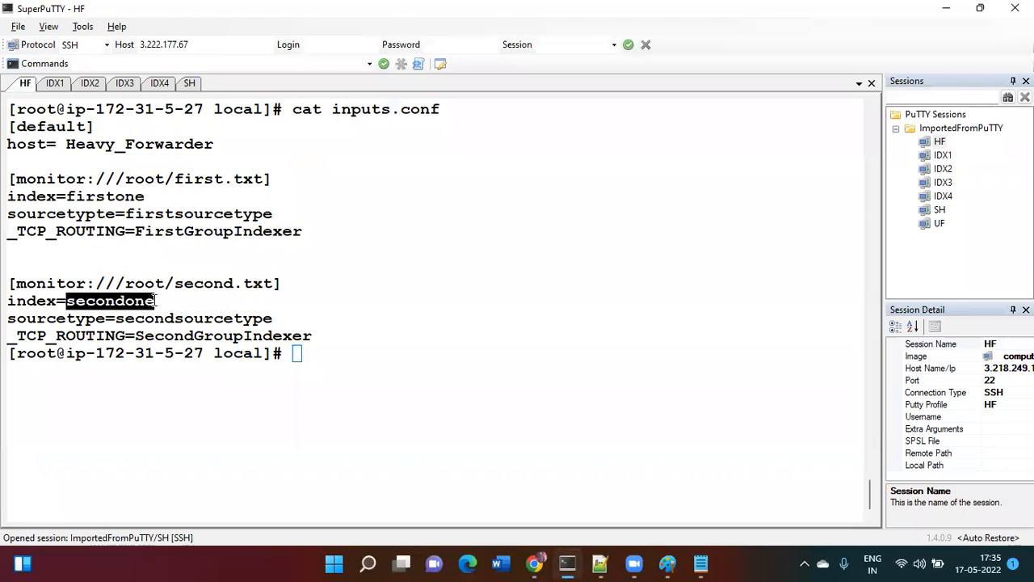
{"action": "key", "text": "alt+Tab"}
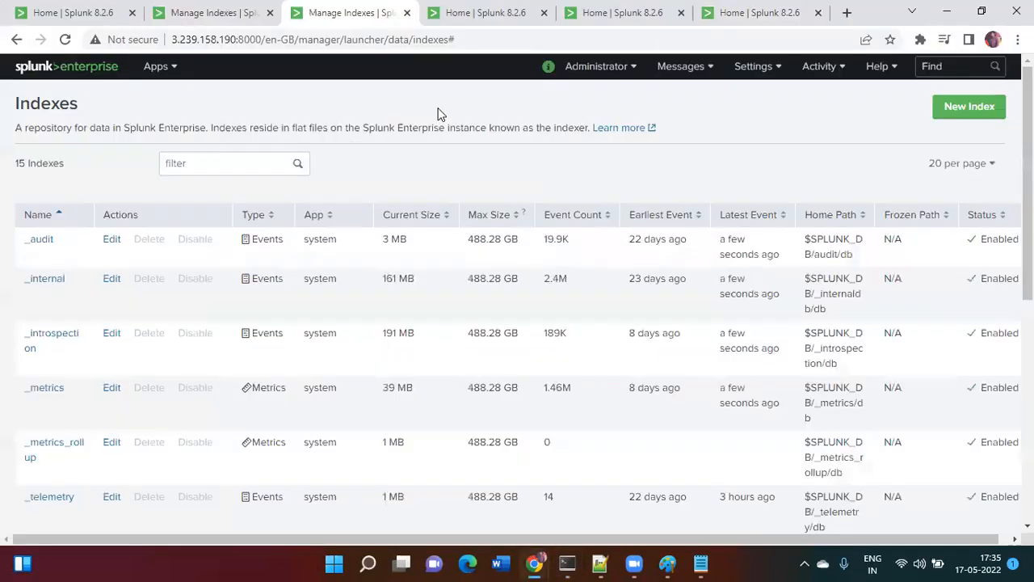
{"action": "left_click", "coordinate": [526, 14]}
- Open the Indexes settings on 54.210.137.82 and delete all pending system messages
{"action": "left_click", "coordinate": [777, 73]}
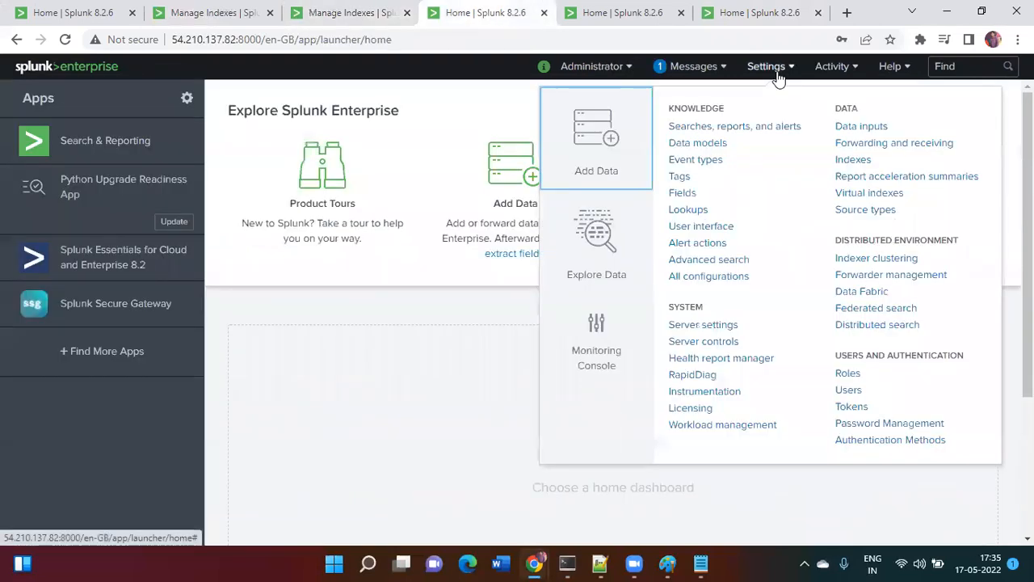
{"action": "left_click", "coordinate": [853, 161]}
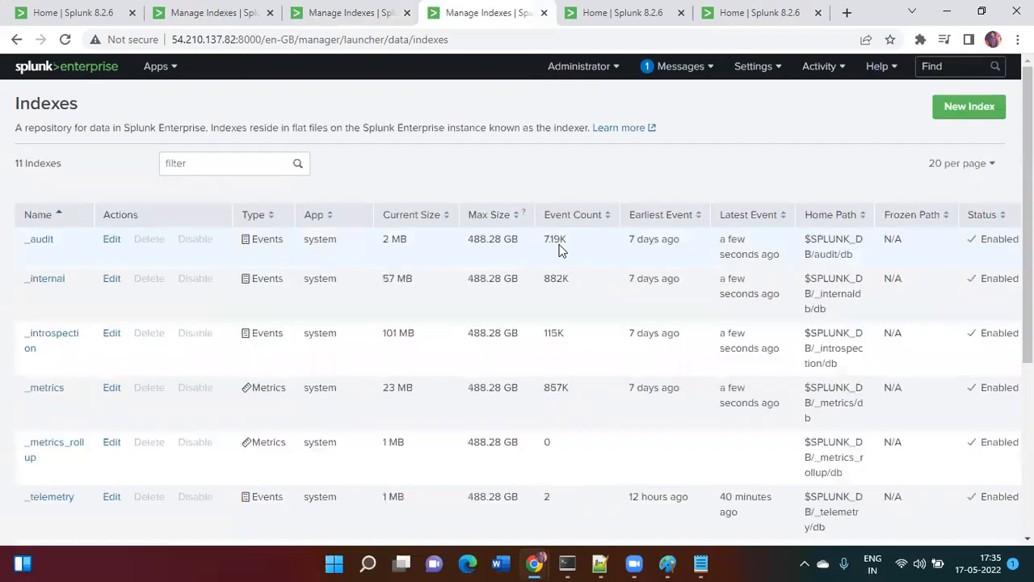
{"action": "left_click", "coordinate": [662, 70]}
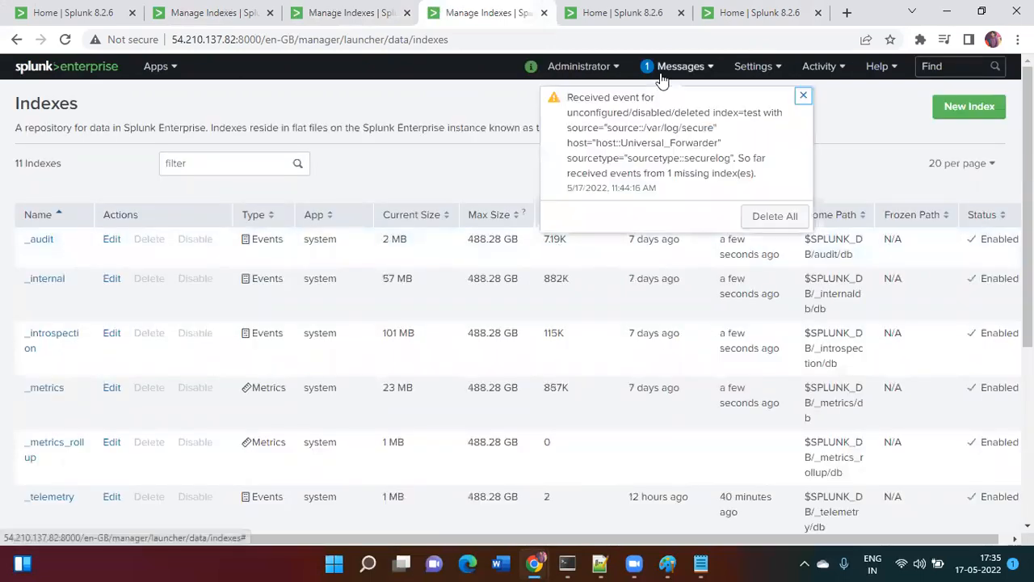
{"action": "left_click", "coordinate": [762, 217]}
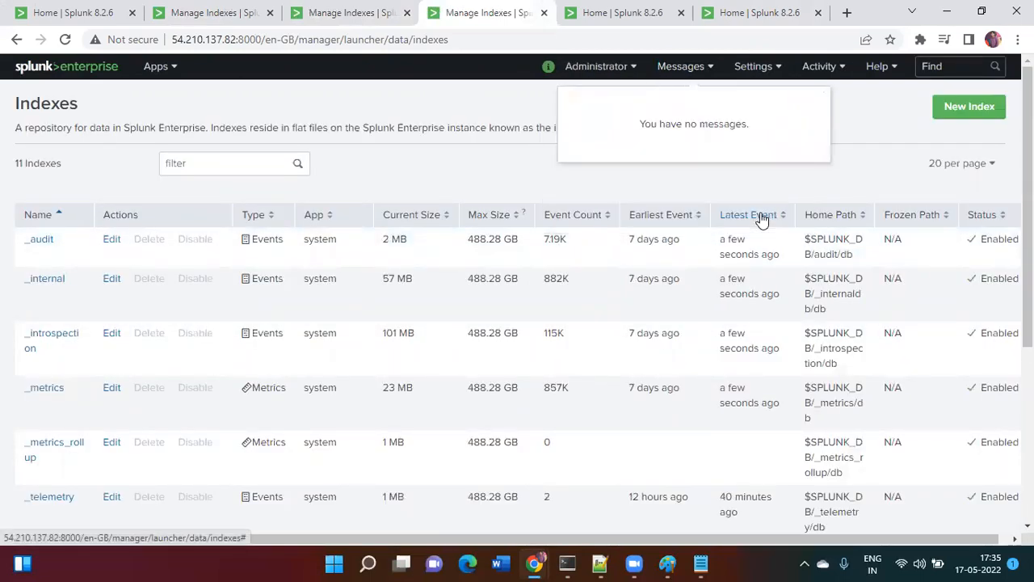
- Create and save a new index named secondone on 54.210.137.82
{"action": "left_click", "coordinate": [960, 116]}
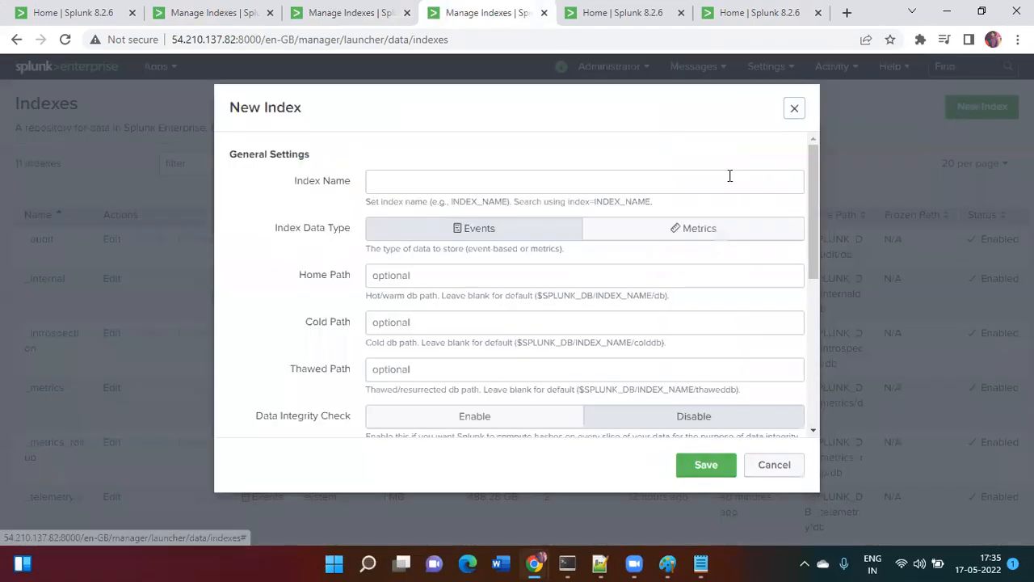
{"action": "left_click", "coordinate": [646, 181]}
{"action": "type", "text": "secondone"}
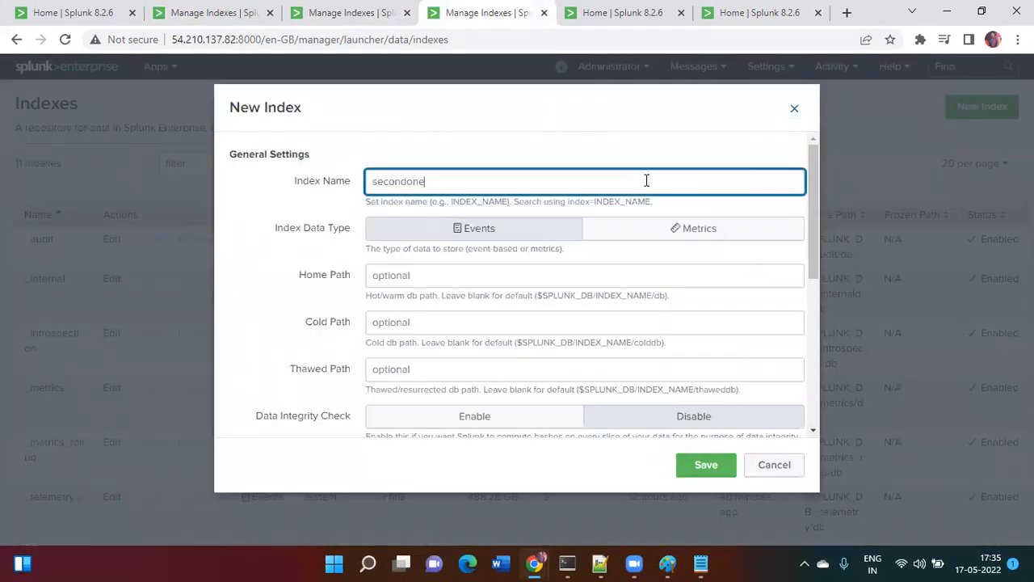
{"action": "left_click", "coordinate": [700, 468]}
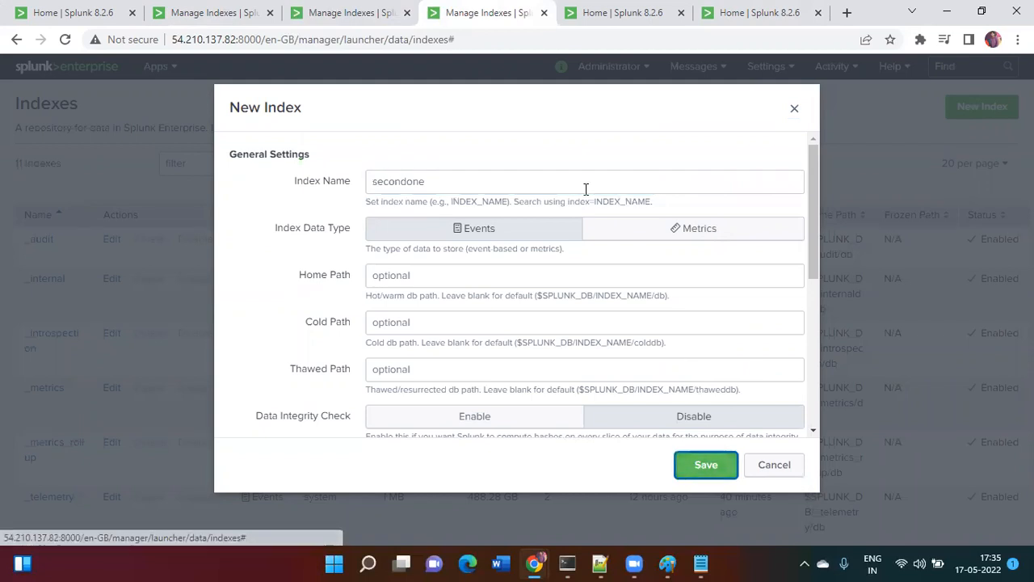
{"action": "left_click", "coordinate": [594, 11]}
{"action": "left_click", "coordinate": [772, 66]}
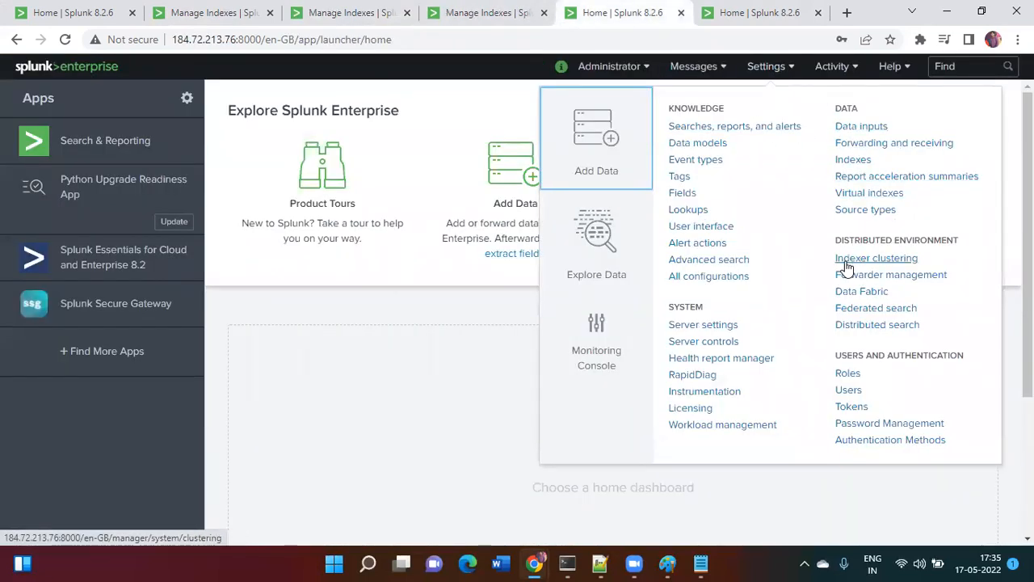
- Create and save a secondone index on the 184.72.213.76 instance
{"action": "left_click", "coordinate": [861, 161]}
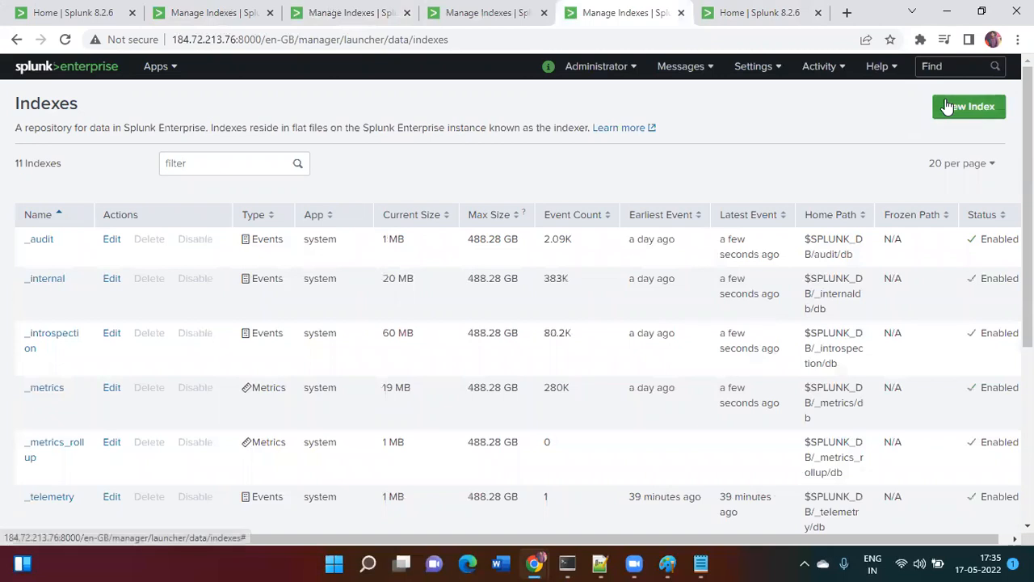
{"action": "left_click", "coordinate": [948, 107]}
{"action": "left_click", "coordinate": [603, 181]}
{"action": "type", "text": "secondone"}
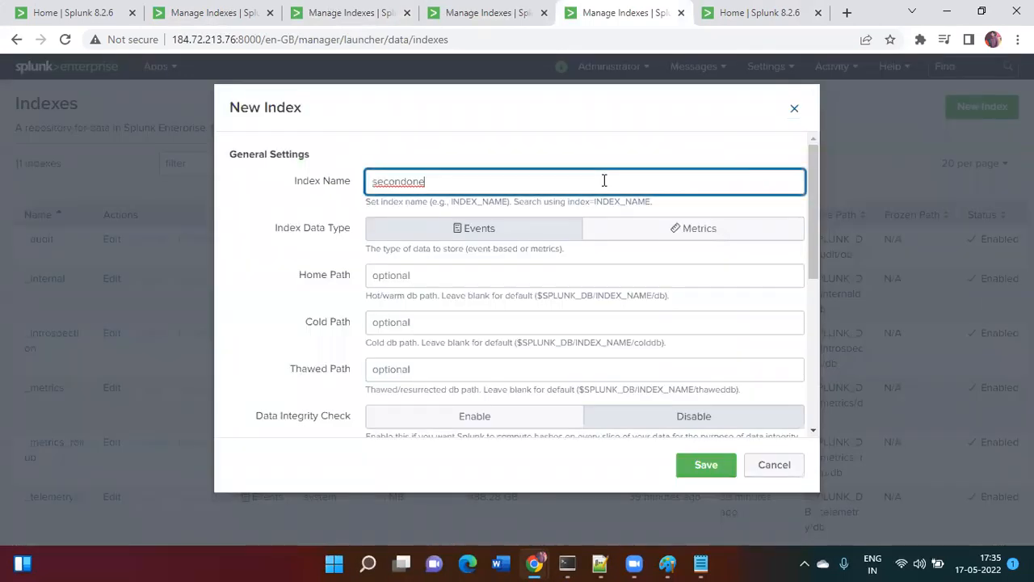
{"action": "left_click", "coordinate": [705, 467]}
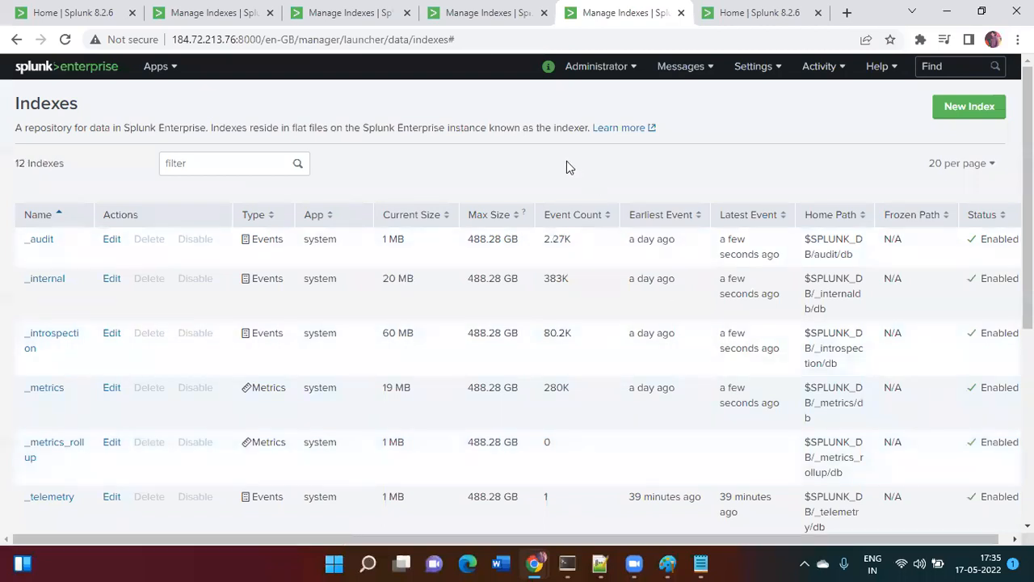
- Compare the index lists on 34.234.234.73, 3.239.158.190, 54.210.137.82 and 184.72.213.76
{"action": "left_click", "coordinate": [242, 9]}
{"action": "left_click", "coordinate": [319, 6]}
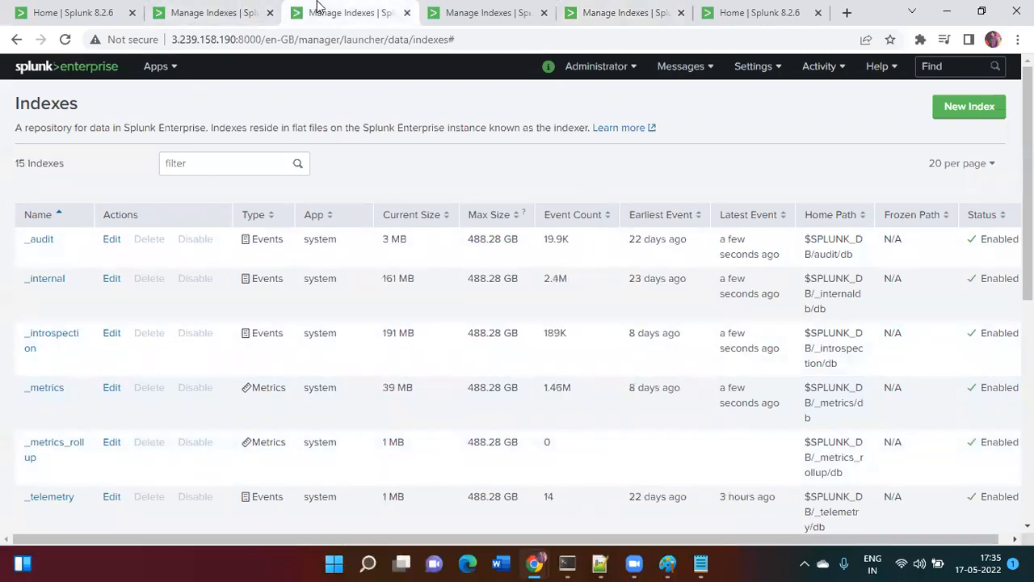
{"action": "left_click", "coordinate": [487, 9]}
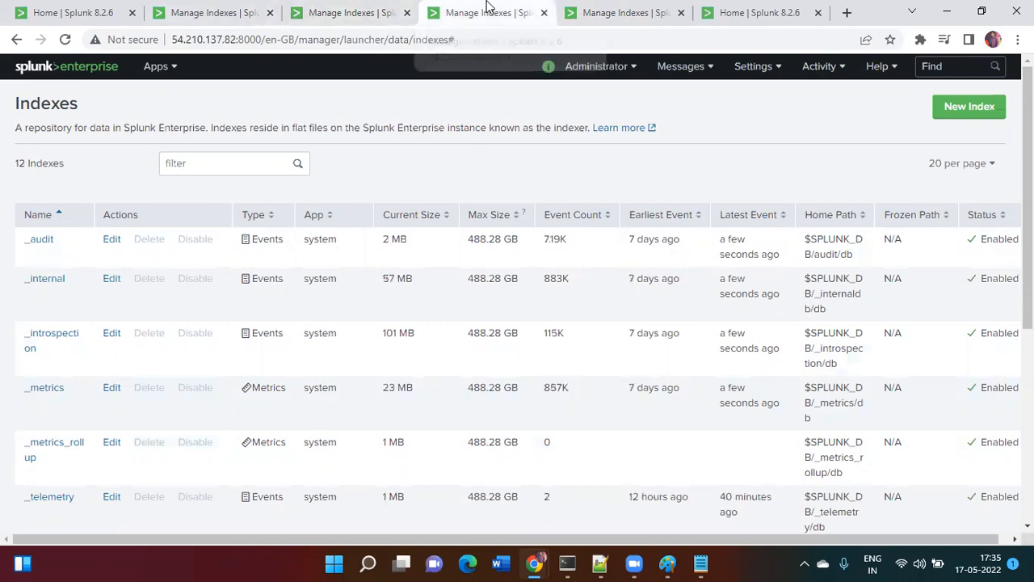
{"action": "left_click", "coordinate": [619, 6]}
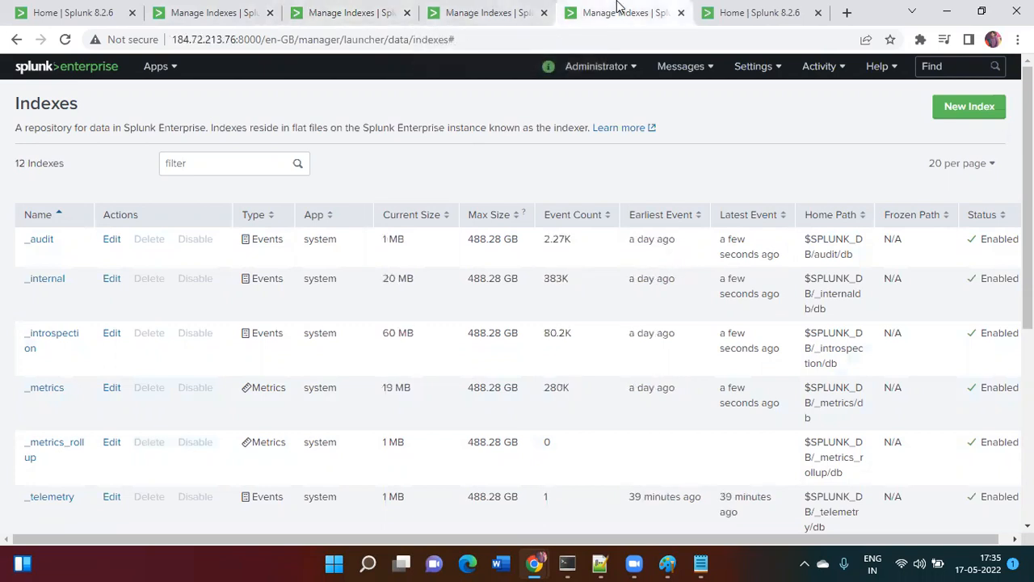
{"action": "key", "text": "alt+Tab"}
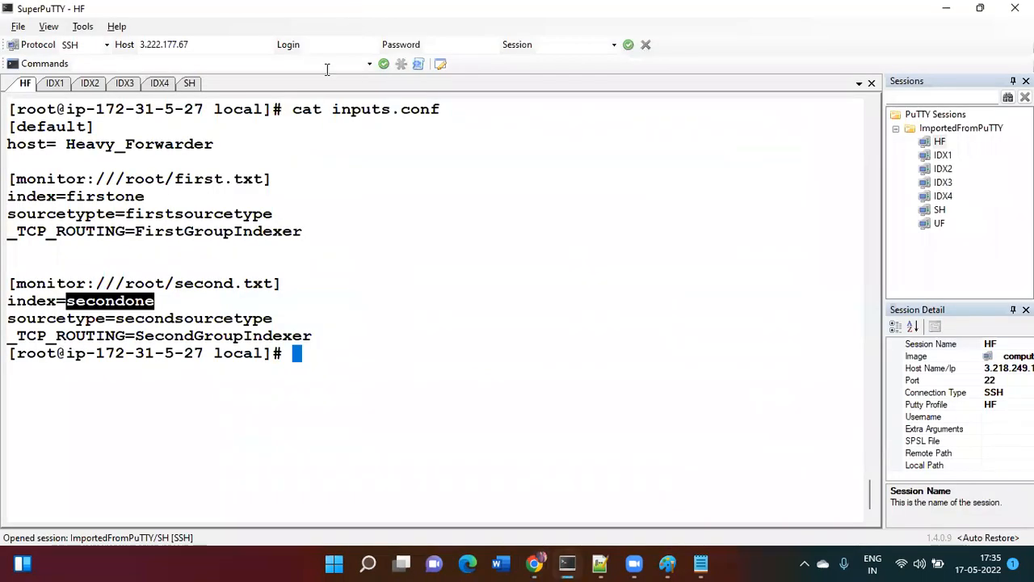
- List the heavy forwarder's local config files with ls -ltr and begin a vi command
{"action": "left_click", "coordinate": [349, 320]}
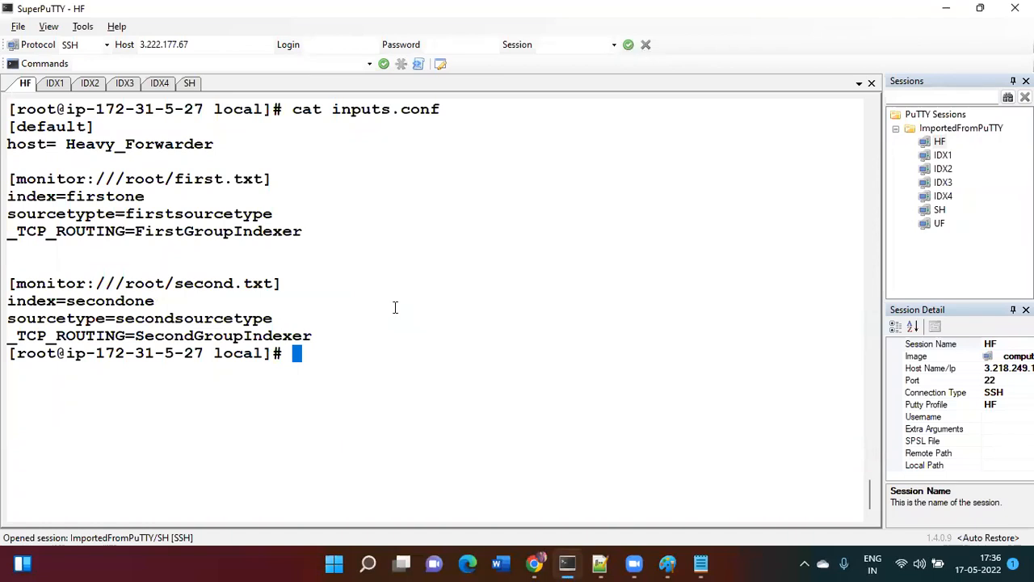
{"action": "type", "text": "ls -ltr"}
{"action": "key", "text": "Return"}
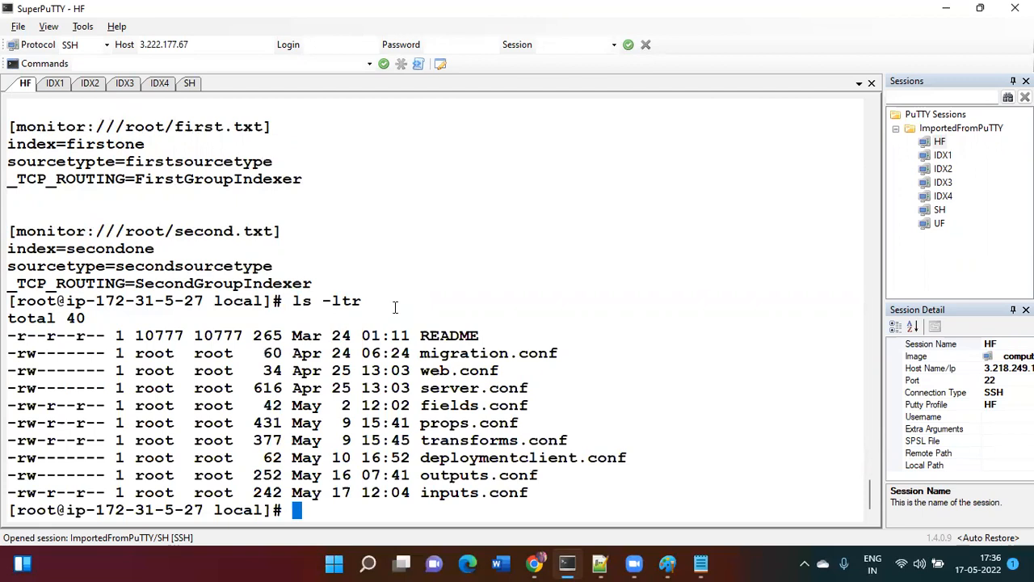
{"action": "type", "text": "vi"}
- Open outputs.conf in vi and delete default-autolb-group from the defaultGroup line with d$
{"action": "type", "text": "out"}
{"action": "key", "text": "Tab"}
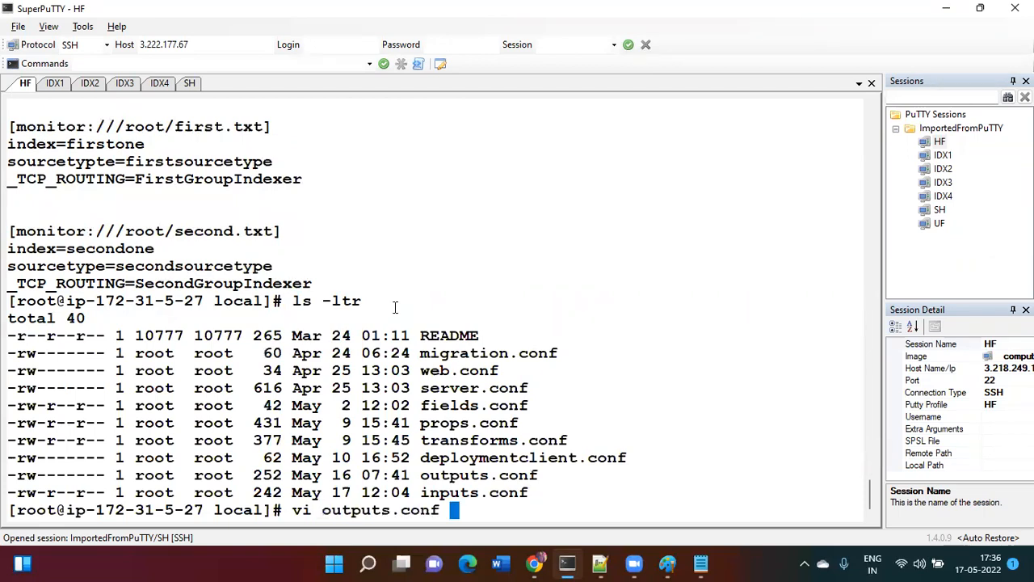
{"action": "key", "text": "Return"}
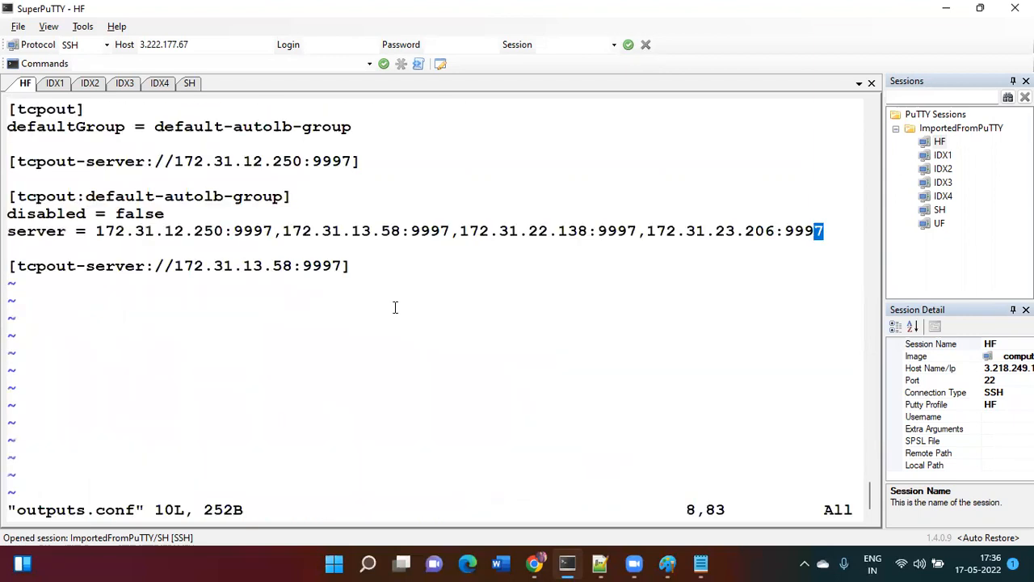
{"action": "key", "text": "Escape"}
{"action": "key", "text": "Up"}
{"action": "key", "text": "Up"}
{"action": "key", "text": "Up"}
{"action": "key", "text": "Up"}
{"action": "key", "text": "Up"}
{"action": "key", "text": "Up"}
{"action": "key", "text": "Up"}
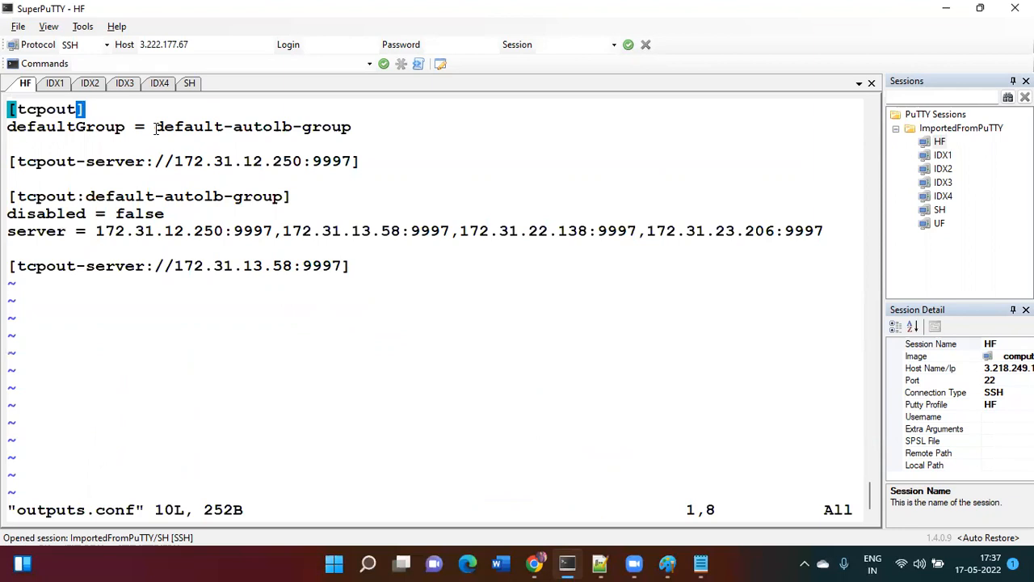
{"action": "key", "text": "Down"}
{"action": "key", "text": "Left"}
{"action": "key", "text": "Left"}
{"action": "key", "text": "Left"}
{"action": "key", "text": "Left"}
{"action": "key", "text": "Left"}
{"action": "key", "text": "Left"}
{"action": "key", "text": "Left"}
{"action": "key", "text": "Left"}
{"action": "key", "text": "Left"}
{"action": "key", "text": "Left"}
{"action": "key", "text": "Left"}
{"action": "key", "text": "Left"}
{"action": "key", "text": "Left"}
{"action": "key", "text": "Left"}
{"action": "key", "text": "Left"}
{"action": "key", "text": "Left"}
{"action": "key", "text": "Left"}
{"action": "key", "text": "Left"}
{"action": "key", "text": "Left"}
{"action": "key", "text": "Left"}
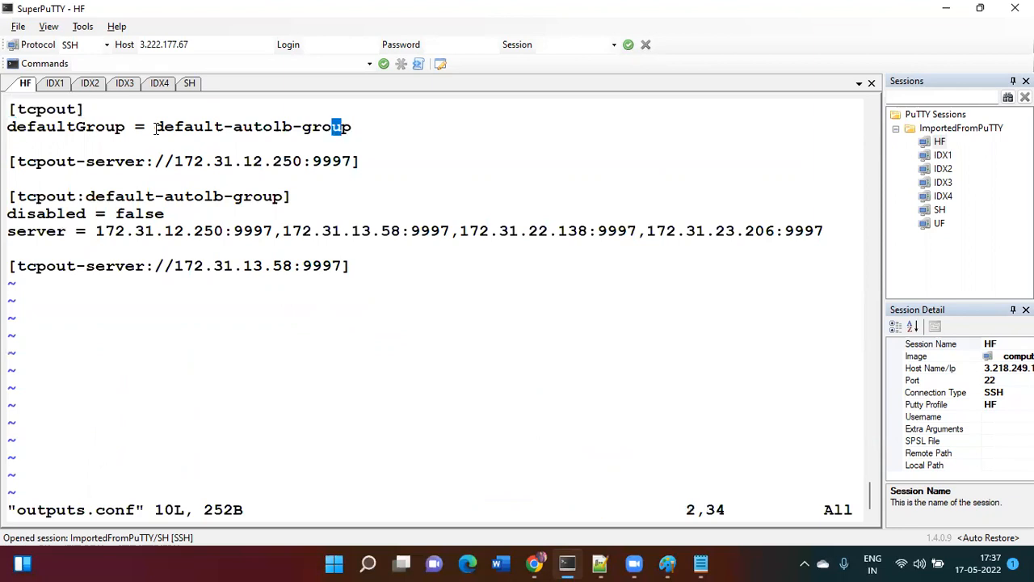
{"action": "key", "text": "Right"}
{"action": "key", "text": "Right"}
{"action": "key", "text": "Right"}
{"action": "key", "text": "Right"}
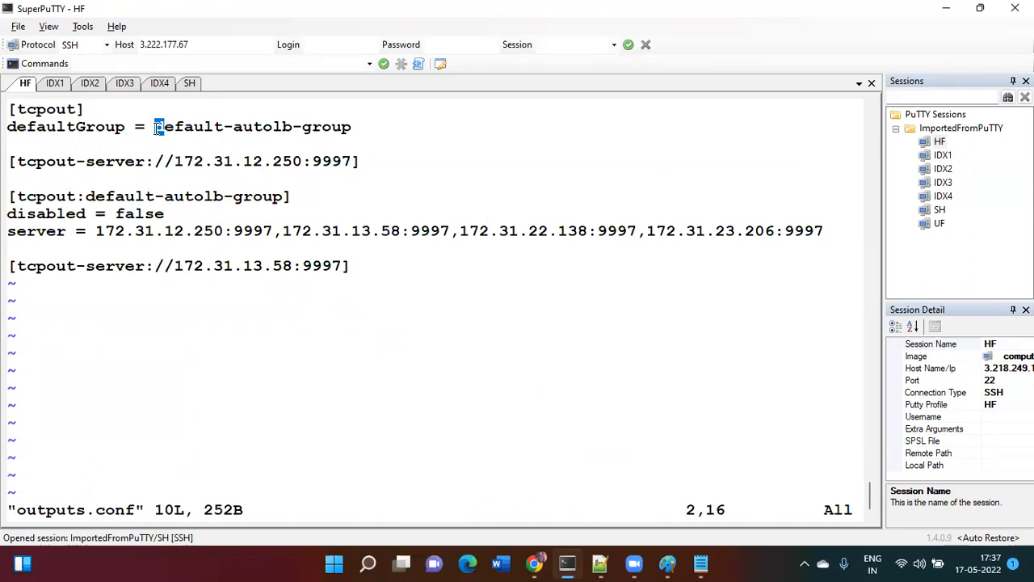
{"action": "key", "text": "d"}
{"action": "key", "text": "dollar"}
{"action": "key", "text": "i"}
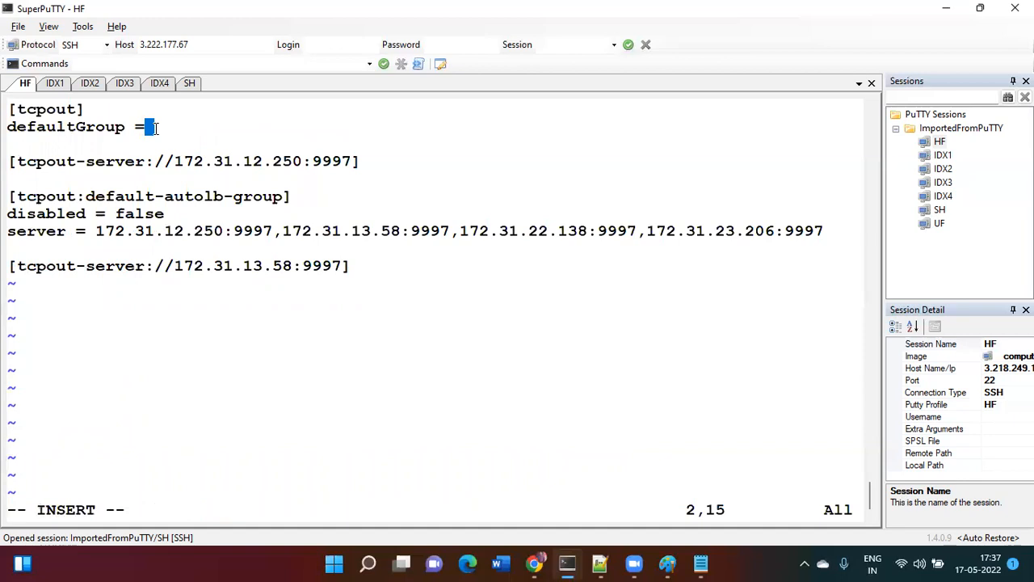
{"action": "key", "text": "Escape"}
- Save outputs.conf with :wq and print inputs.conf with cat
{"action": "type", "text": ":wq"}
{"action": "key", "text": "Return"}
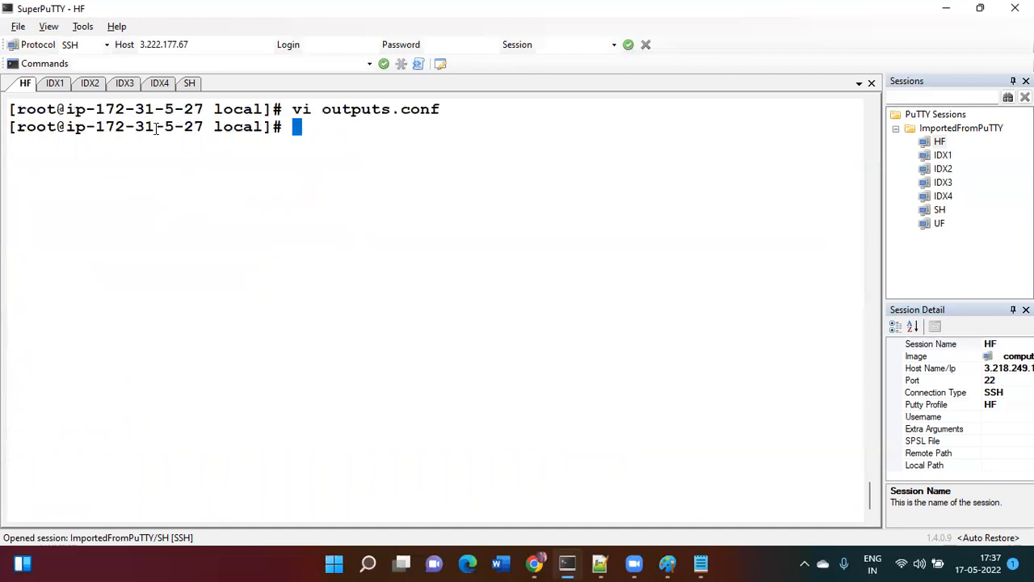
{"action": "type", "text": "ca tin"}
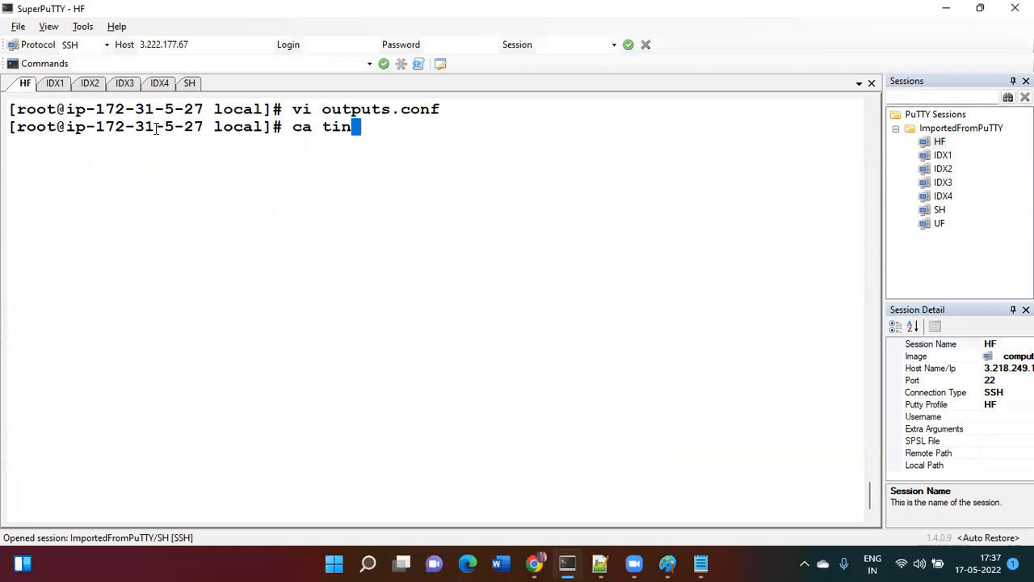
{"action": "key", "text": "BackSpace"}
{"action": "key", "text": "BackSpace"}
{"action": "key", "text": "BackSpace"}
{"action": "key", "text": "BackSpace"}
{"action": "type", "text": "t in"}
{"action": "key", "text": "Tab"}
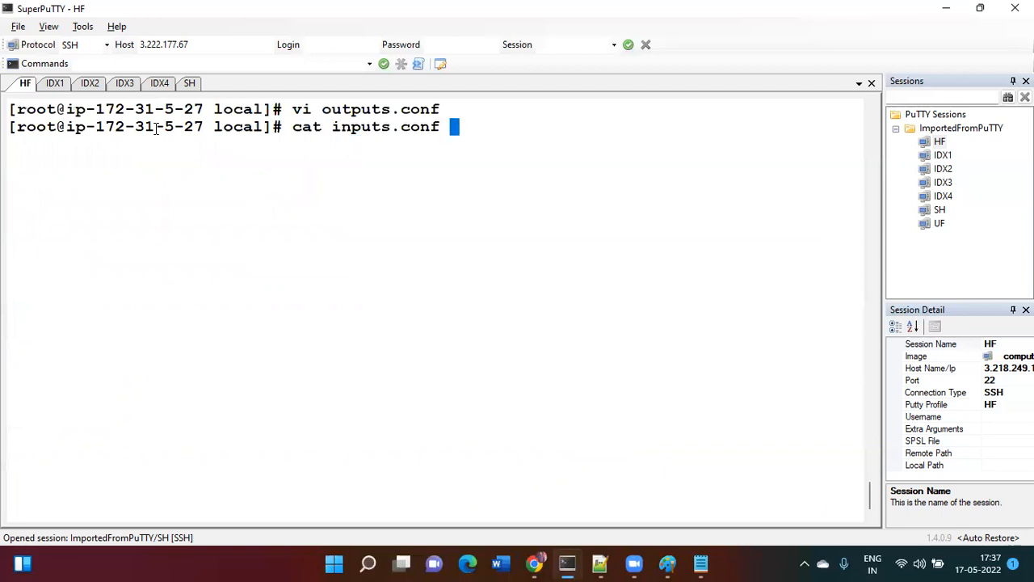
{"action": "key", "text": "Return"}
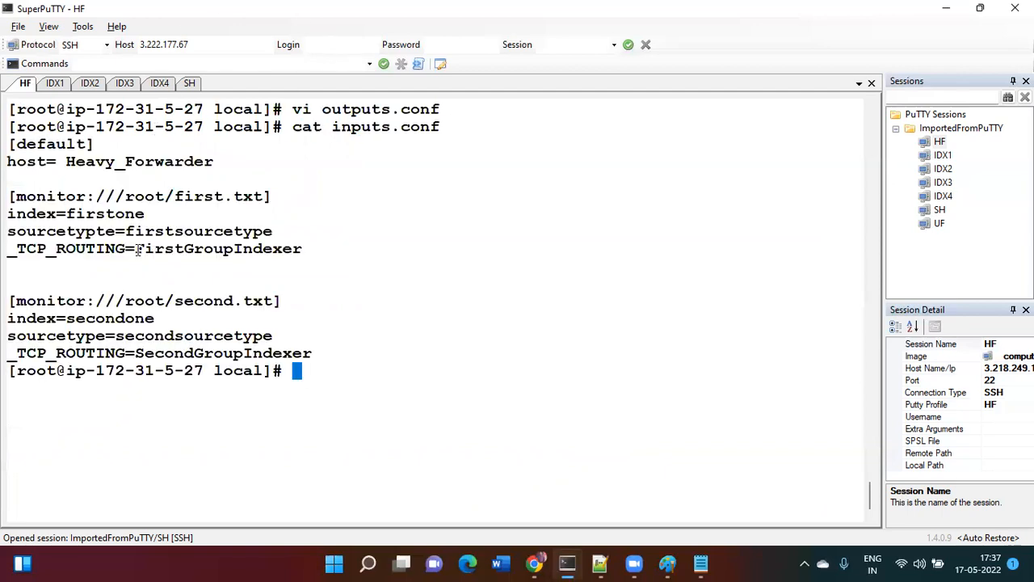
- Copy the FirstGroupIndexer and SecondGroupIndexer routing names into the Notepad notes on separate lines
{"action": "left_click_drag", "start_coordinate": [137, 248], "coordinate": [302, 248]}
{"action": "key", "text": "ctrl+c"}
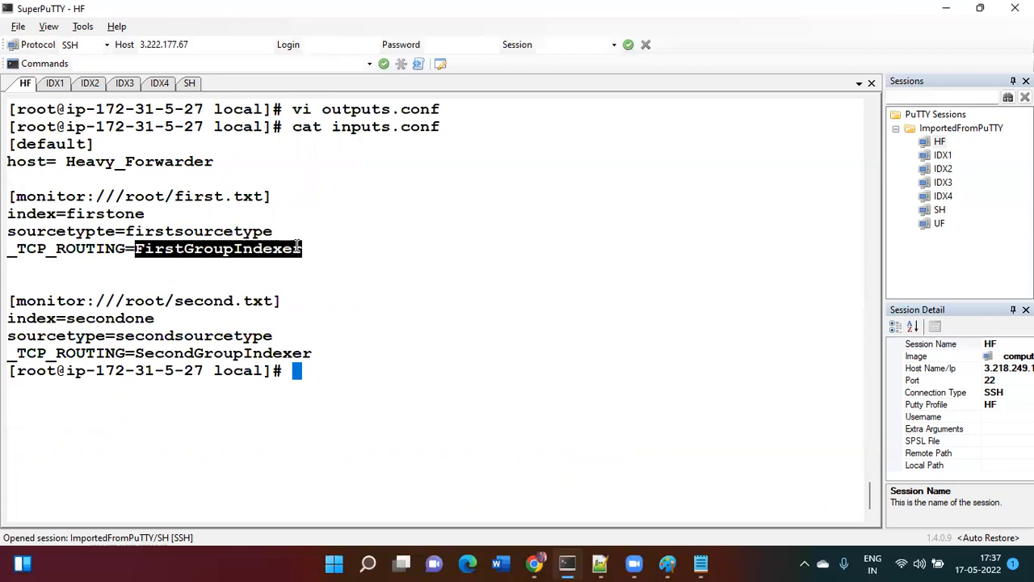
{"action": "mouse_move", "coordinate": [700, 564]}
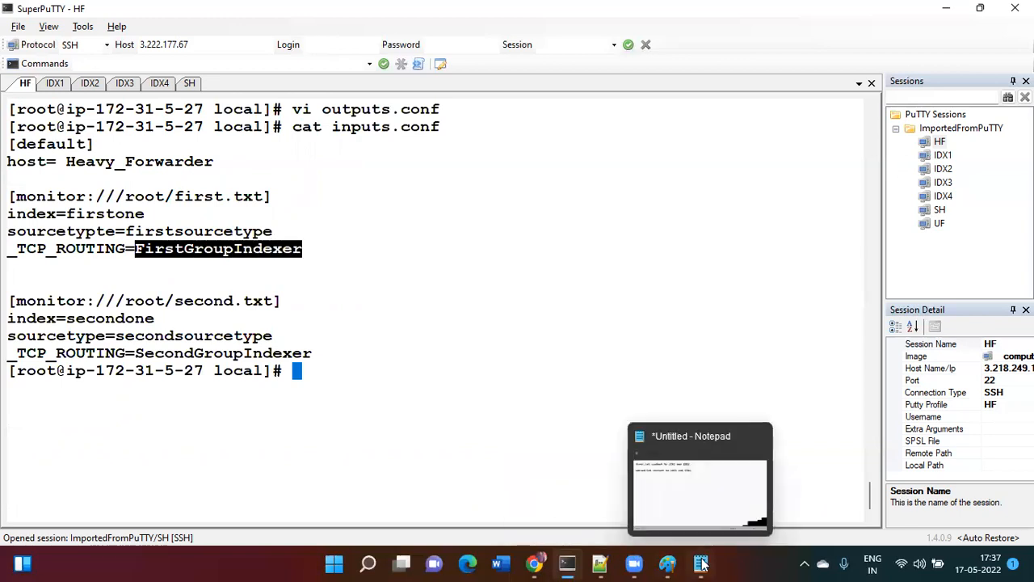
{"action": "left_click", "coordinate": [642, 452]}
{"action": "left_click", "coordinate": [619, 326]}
{"action": "key", "text": "ctrl+v"}
{"action": "key", "text": "Return"}
{"action": "key", "text": "Return"}
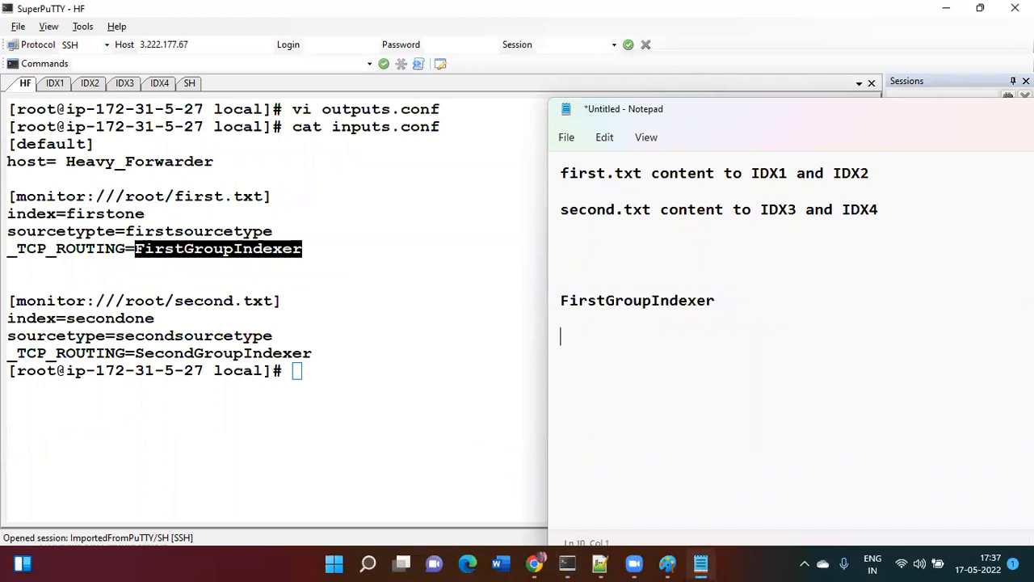
{"action": "left_click", "coordinate": [136, 354]}
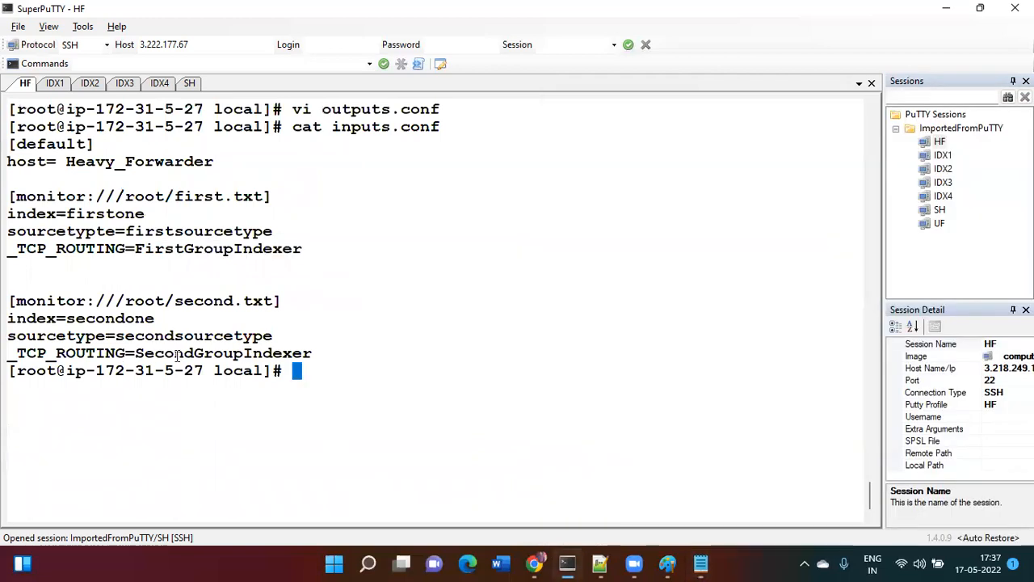
{"action": "left_click_drag", "start_coordinate": [135, 353], "coordinate": [310, 354]}
{"action": "key", "text": "ctrl+c"}
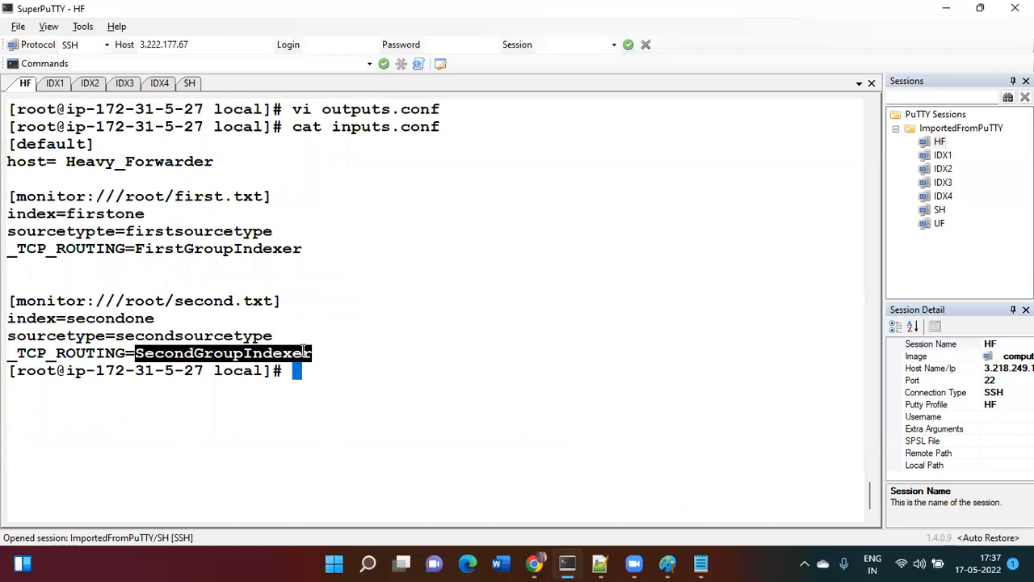
{"action": "left_click", "coordinate": [701, 563]}
{"action": "key", "text": "ctrl+v"}
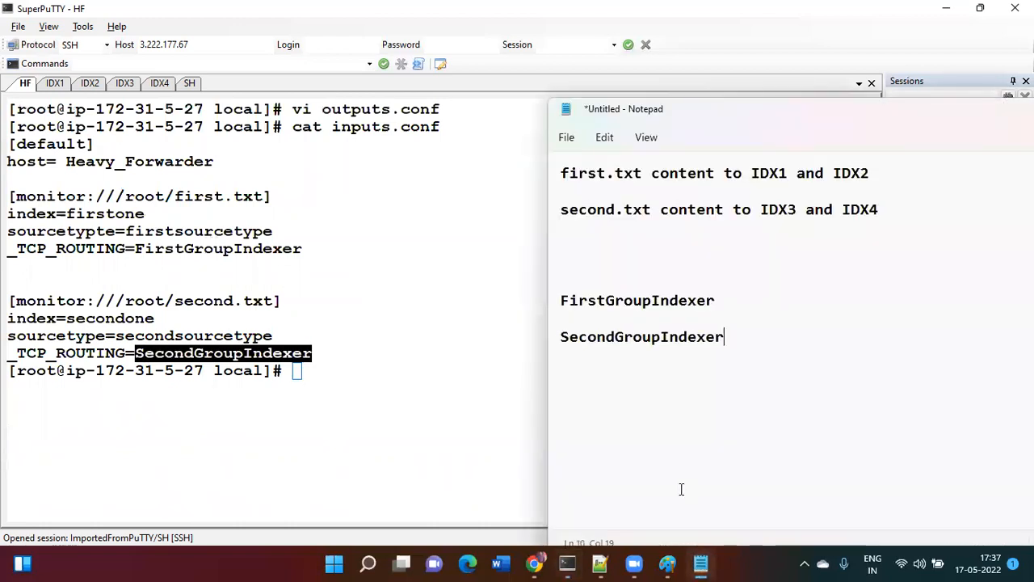
{"action": "left_click", "coordinate": [361, 378]}
- Reopen outputs.conf in vi and paste FirstGroupIndexer as the defaultGroup value
{"action": "type", "text": "vi outputs.conf"}
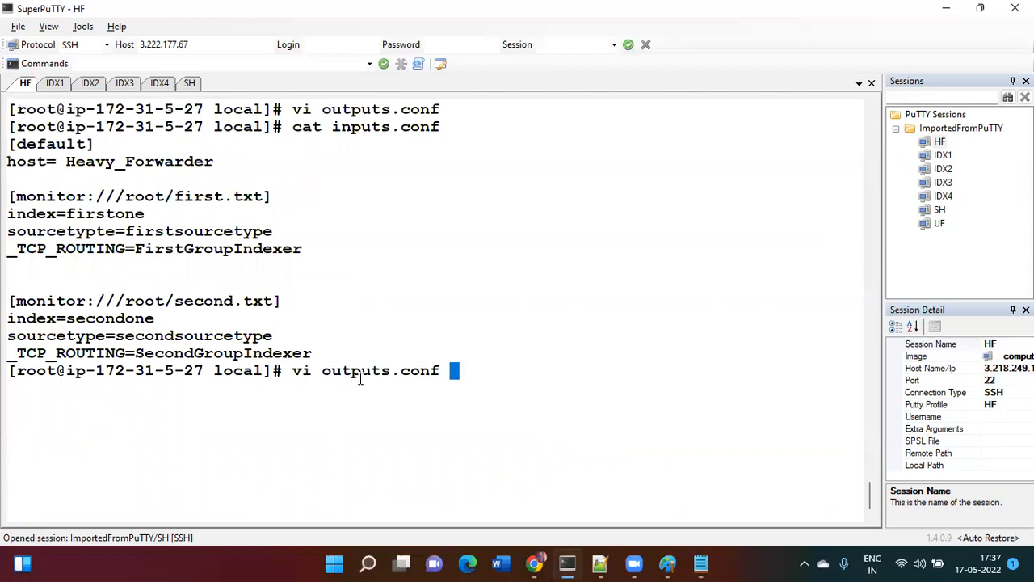
{"action": "key", "text": "Return"}
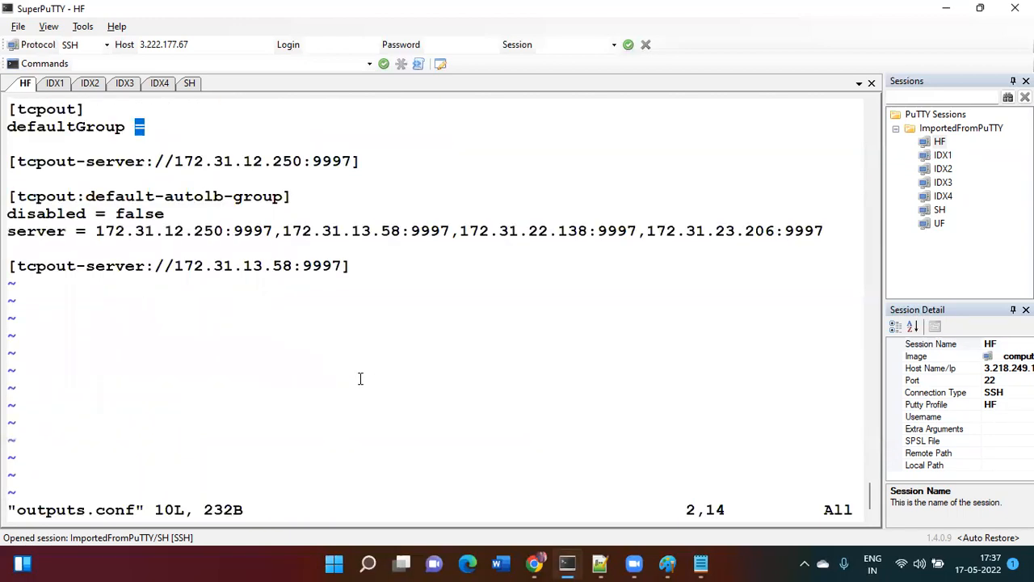
{"action": "key", "text": "a"}
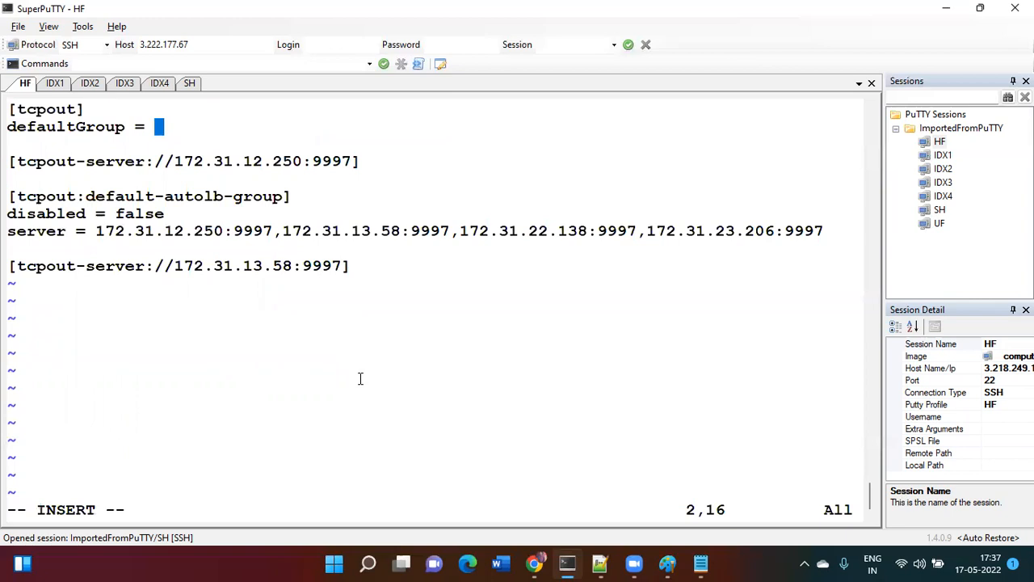
{"action": "left_click", "coordinate": [701, 563]}
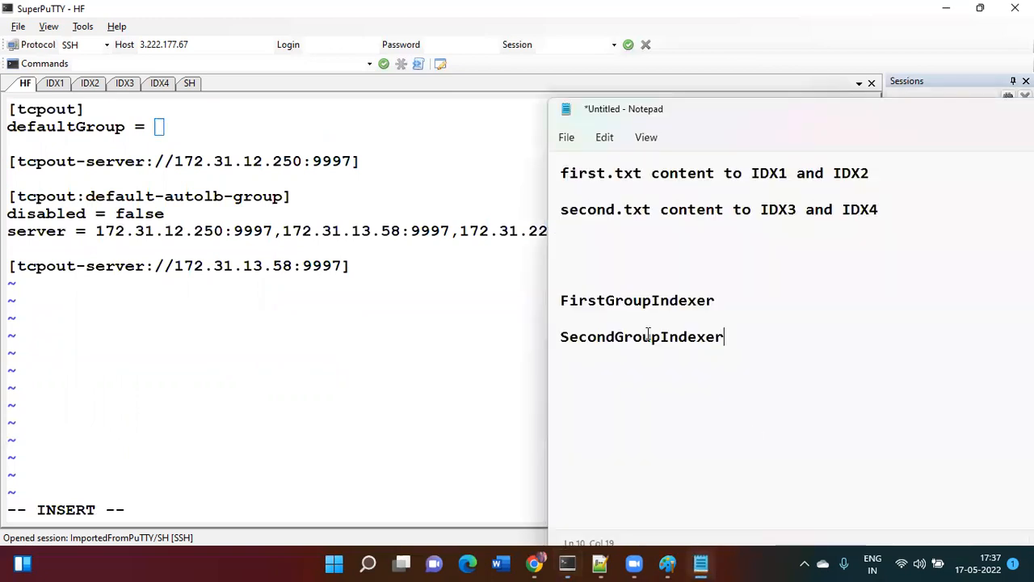
{"action": "left_click_drag", "start_coordinate": [560, 301], "coordinate": [716, 302]}
{"action": "key", "text": "super+c"}
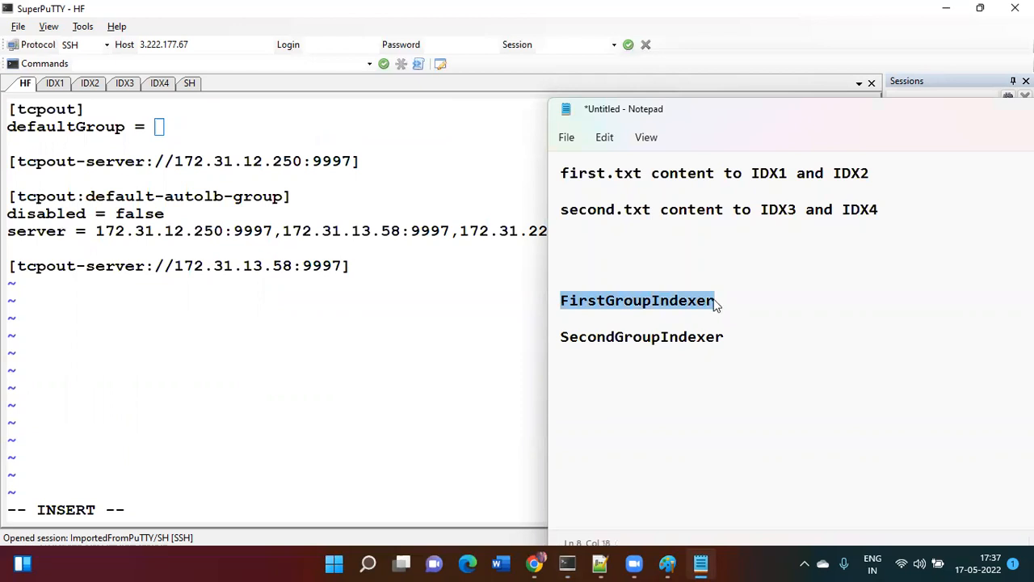
{"action": "left_click", "coordinate": [201, 130]}
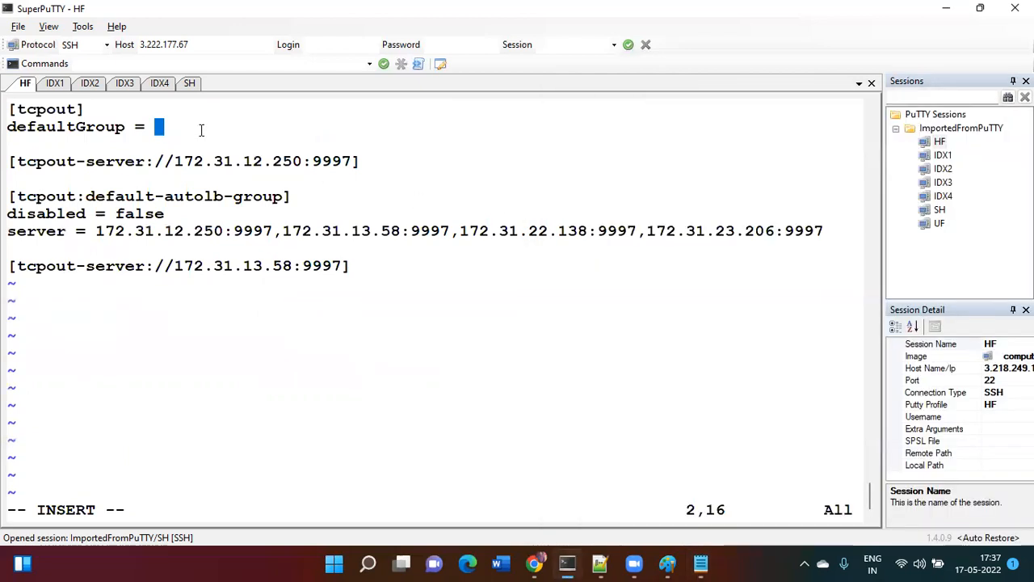
{"action": "right_click", "coordinate": [201, 129]}
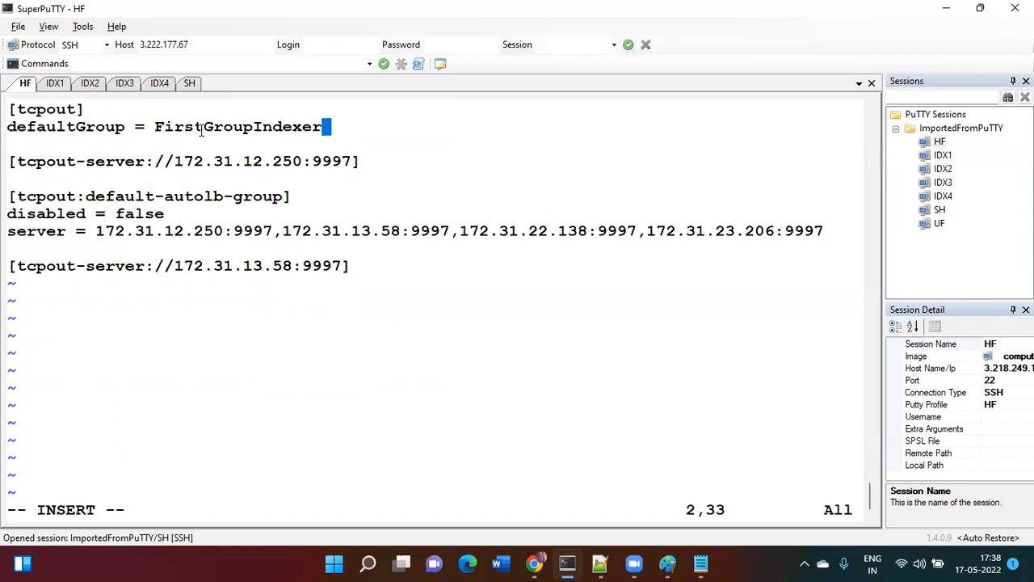
- Append ',SecondGroupIndexer' to the defaultGroup value and leave insert mode
{"action": "type", "text": ","}
{"action": "key", "text": "alt+Tab"}
{"action": "key", "text": "alt+Tab"}
{"action": "left_click_drag", "start_coordinate": [563, 335], "coordinate": [725, 341]}
{"action": "key", "text": "super+c"}
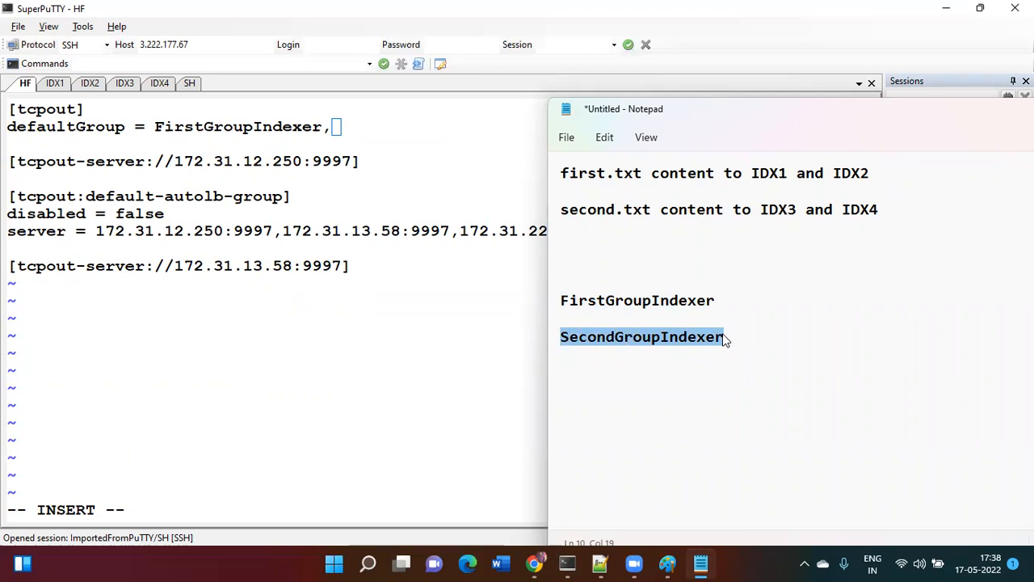
{"action": "left_click", "coordinate": [361, 128]}
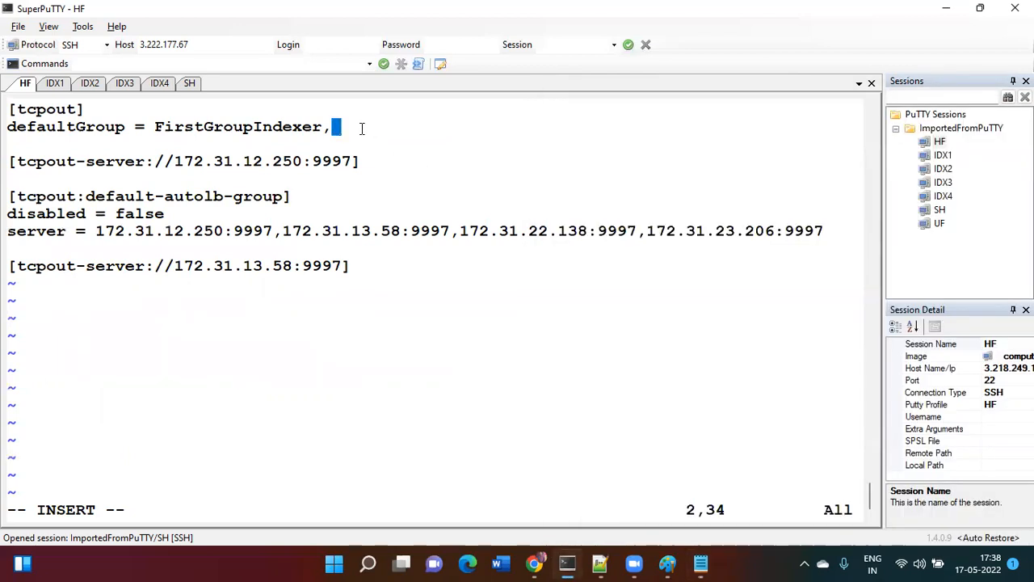
{"action": "right_click", "coordinate": [361, 128]}
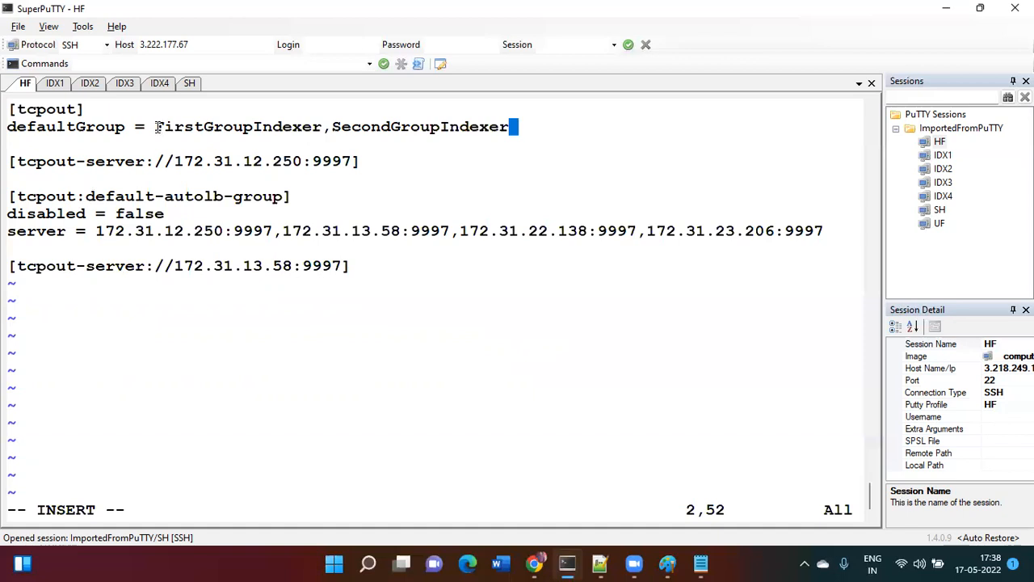
{"action": "left_click_drag", "start_coordinate": [156, 127], "coordinate": [321, 132]}
{"action": "key", "text": "super+c"}
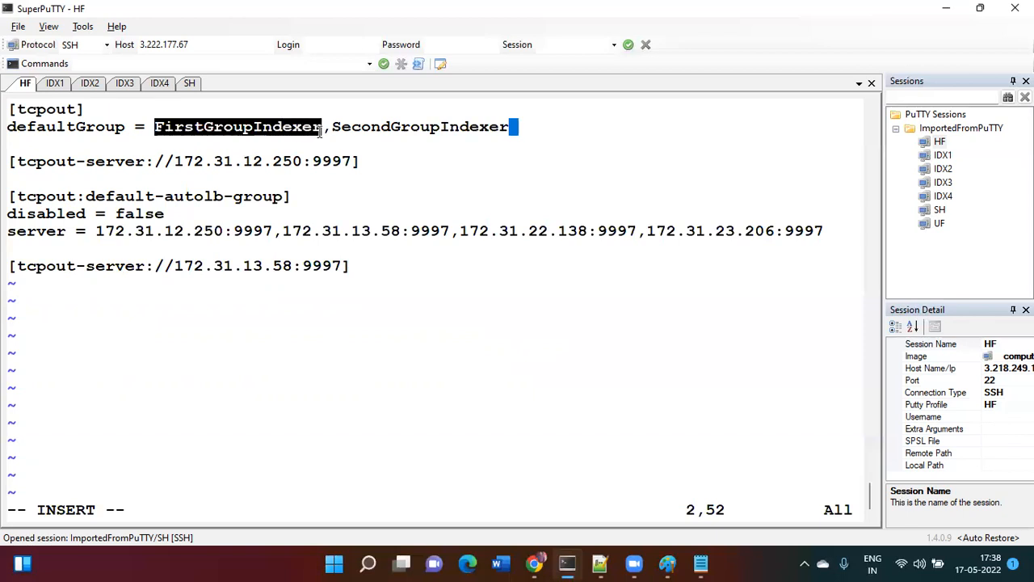
{"action": "key", "text": "Escape"}
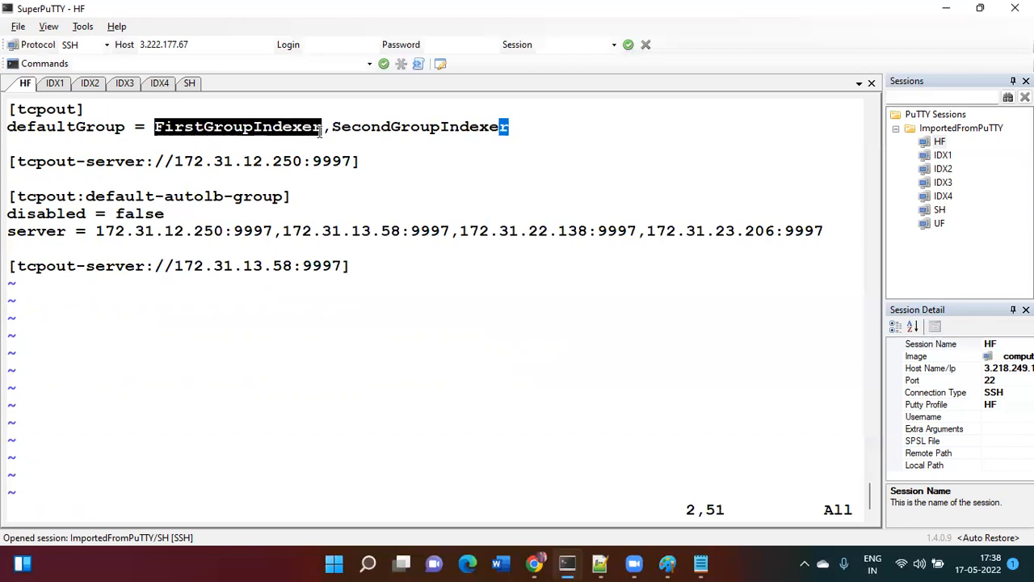
{"action": "key", "text": "j"}
{"action": "key", "text": "j"}
{"action": "key", "text": "j"}
{"action": "key", "text": "j"}
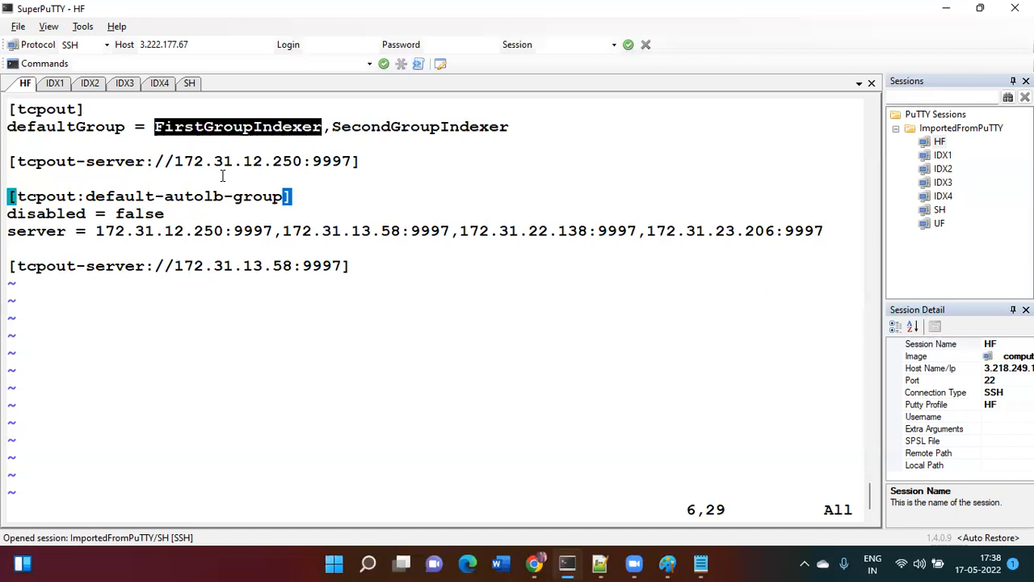
- Rename the default-autolb-group stanza header to [tcpout:FirstGroupIndexer]
{"action": "key", "text": "k"}
{"action": "key", "text": "j"}
{"action": "key", "text": "h"}
{"action": "key", "text": "j"}
{"action": "key", "text": "k"}
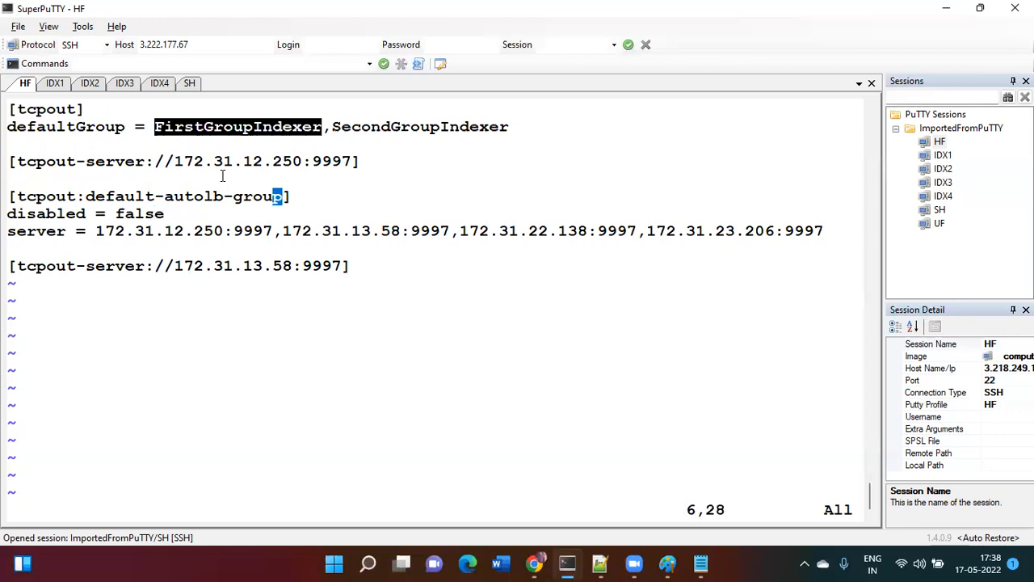
{"action": "key", "text": "h"}
{"action": "key", "text": "h"}
{"action": "key", "text": "h"}
{"action": "key", "text": "h"}
{"action": "key", "text": "h"}
{"action": "key", "text": "h"}
{"action": "key", "text": "h"}
{"action": "key", "text": "h"}
{"action": "key", "text": "h"}
{"action": "key", "text": "h"}
{"action": "key", "text": "h"}
{"action": "key", "text": "h"}
{"action": "key", "text": "h"}
{"action": "key", "text": "h"}
{"action": "key", "text": "h"}
{"action": "key", "text": "h"}
{"action": "key", "text": "h"}
{"action": "key", "text": "h"}
{"action": "key", "text": "h"}
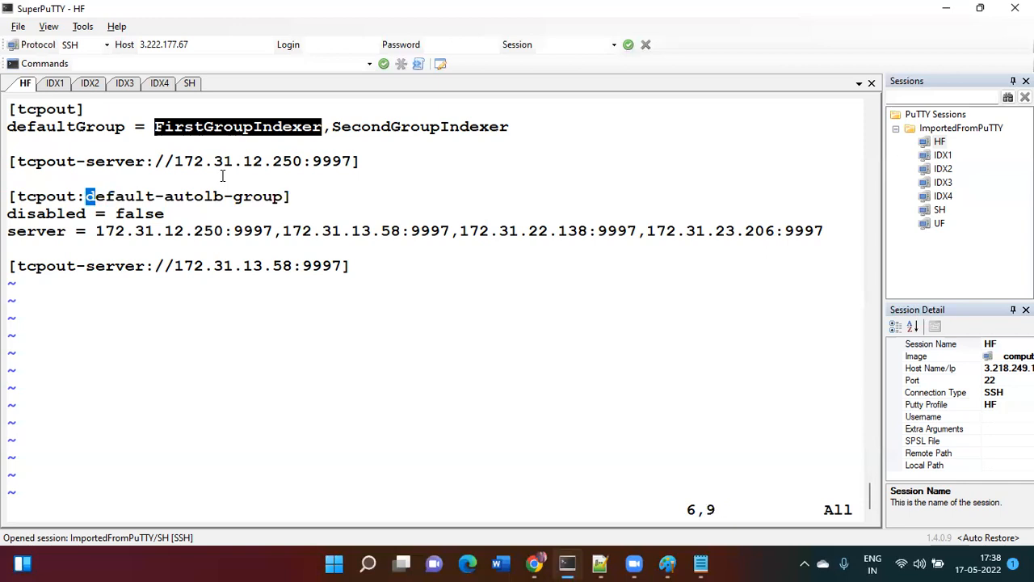
{"action": "key", "text": "x"}
{"action": "key", "text": "x"}
{"action": "key", "text": "x"}
{"action": "key", "text": "x"}
{"action": "key", "text": "x"}
{"action": "key", "text": "x"}
{"action": "key", "text": "x"}
{"action": "key", "text": "x"}
{"action": "key", "text": "x"}
{"action": "key", "text": "x"}
{"action": "key", "text": "x"}
{"action": "key", "text": "x"}
{"action": "key", "text": "x"}
{"action": "key", "text": "x"}
{"action": "key", "text": "x"}
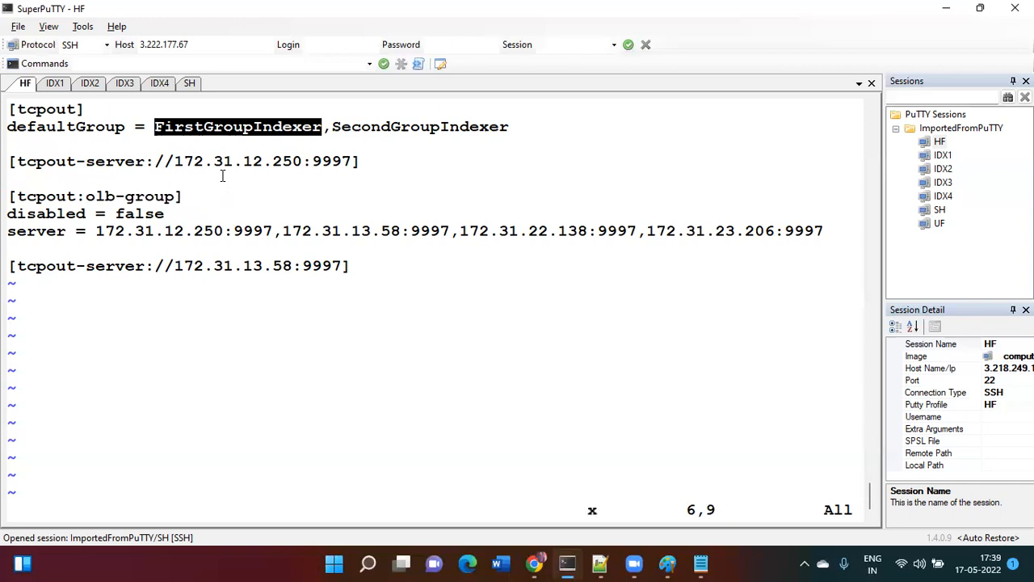
{"action": "key", "text": "x"}
{"action": "key", "text": "x"}
{"action": "key", "text": "x"}
{"action": "key", "text": "x"}
{"action": "key", "text": "x"}
{"action": "key", "text": "i"}
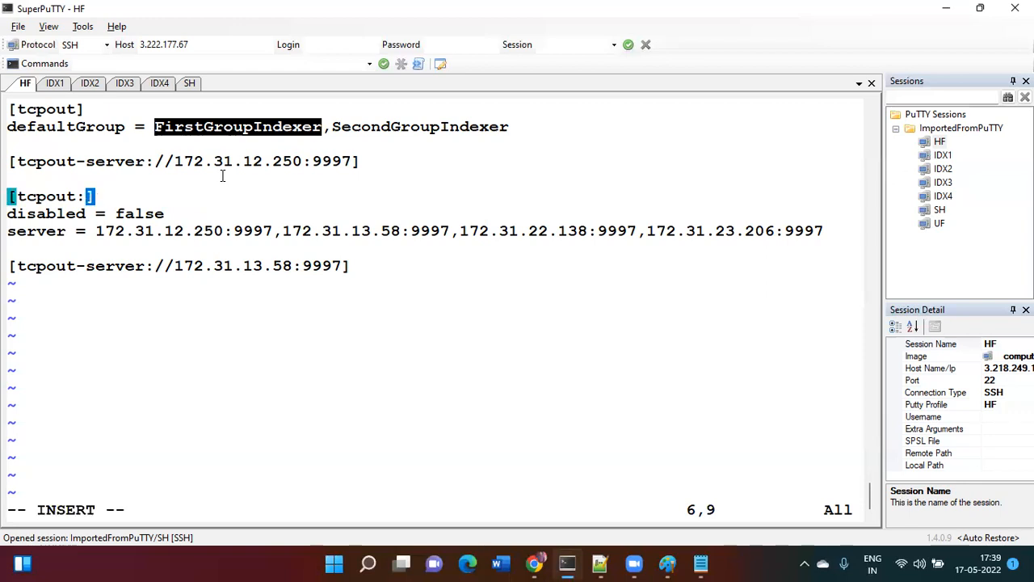
{"action": "right_click", "coordinate": [223, 175]}
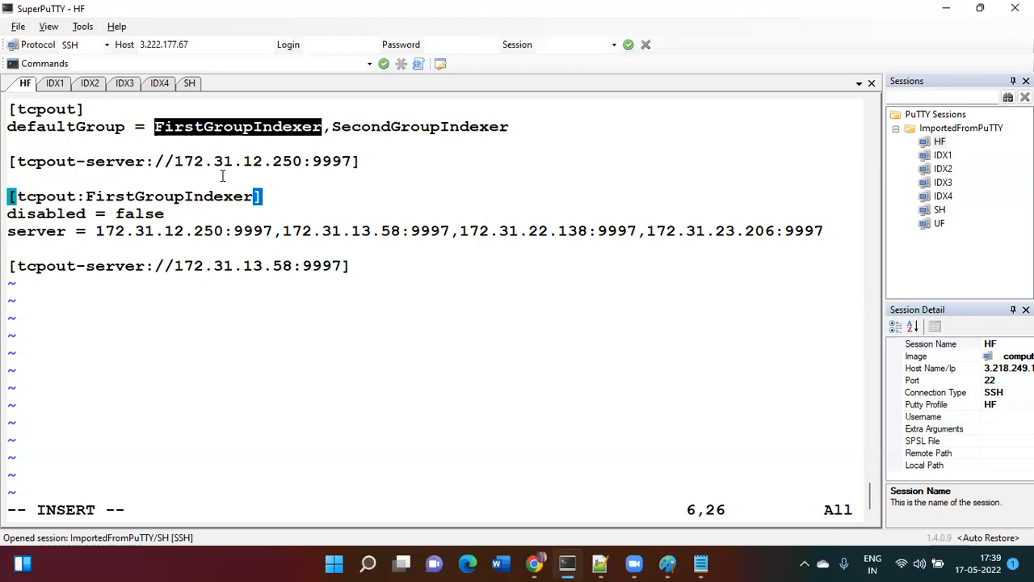
{"action": "key", "text": "Escape"}
{"action": "key", "text": "Down"}
- Yank the three-line FirstGroupIndexer stanza with 3yy
{"action": "key", "text": "Up"}
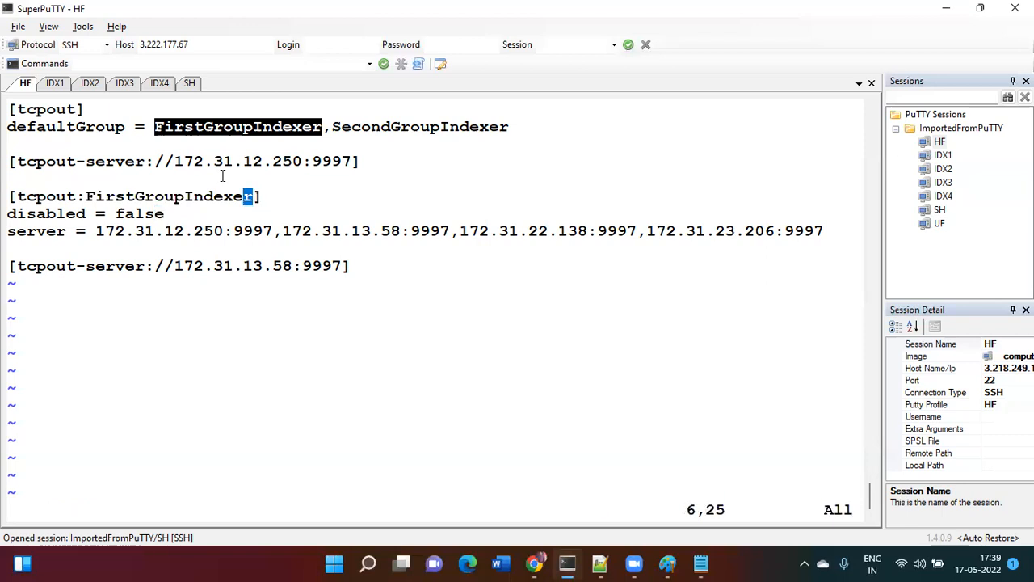
{"action": "key", "text": "3"}
{"action": "key", "text": "y"}
{"action": "key", "text": "y"}
{"action": "key", "text": "Down"}
{"action": "key", "text": "Down"}
{"action": "key", "text": "Down"}
{"action": "key", "text": "Down"}
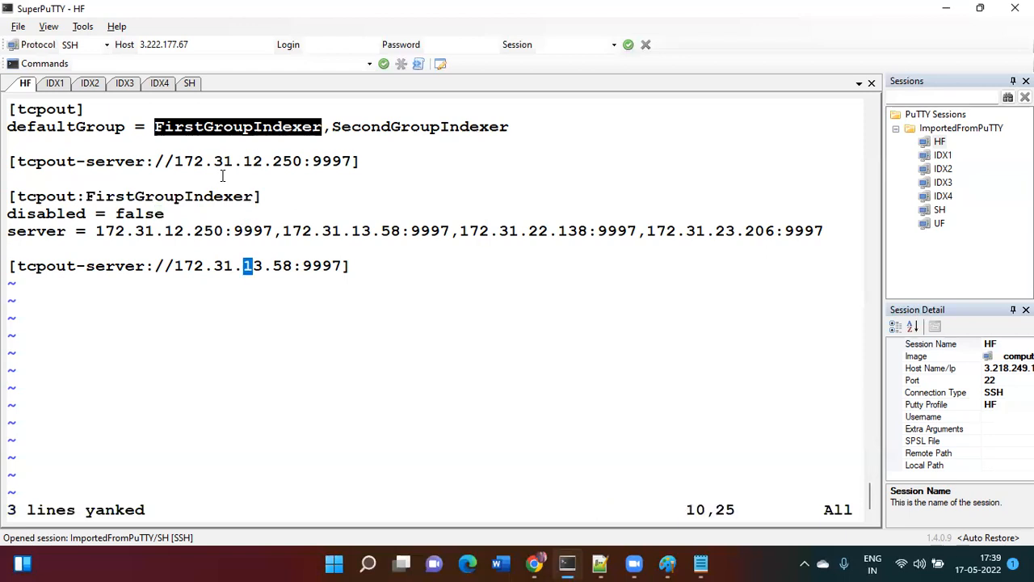
- Paste the copied stanza at the end of the file, preceded by a blank line
{"action": "key", "text": "p"}
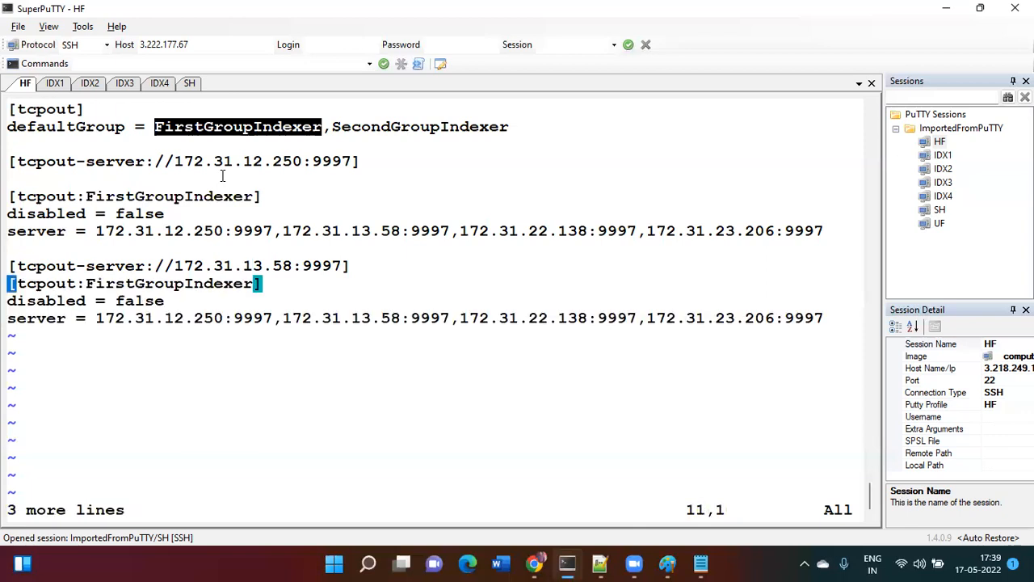
{"action": "key", "text": "shift+o"}
{"action": "key", "text": "Escape"}
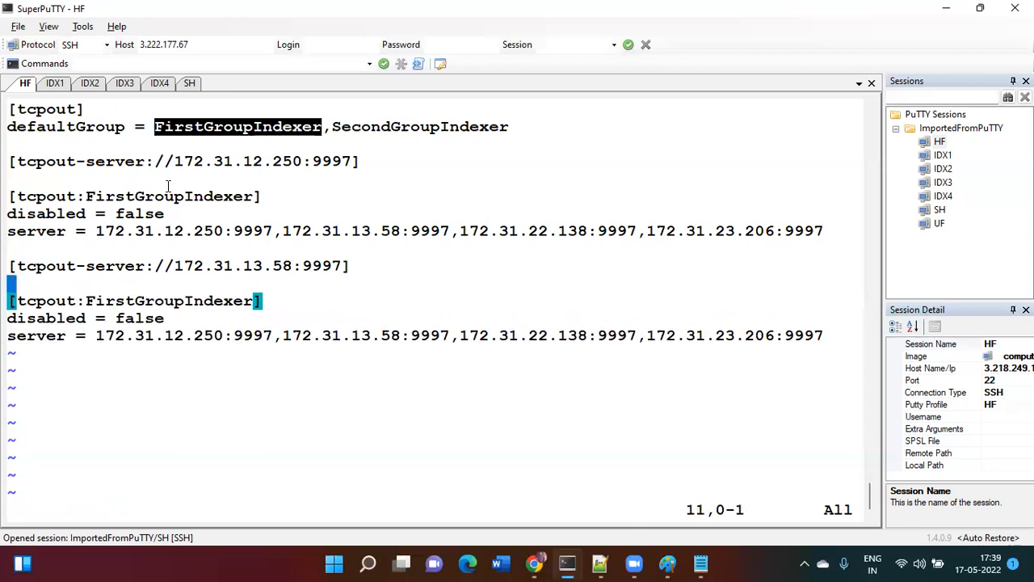
- Delete the last two server addresses from FirstGroupIndexer's server line
{"action": "key", "text": "Escape"}
{"action": "key", "text": "Up"}
{"action": "key", "text": "Up"}
{"action": "key", "text": "Up"}
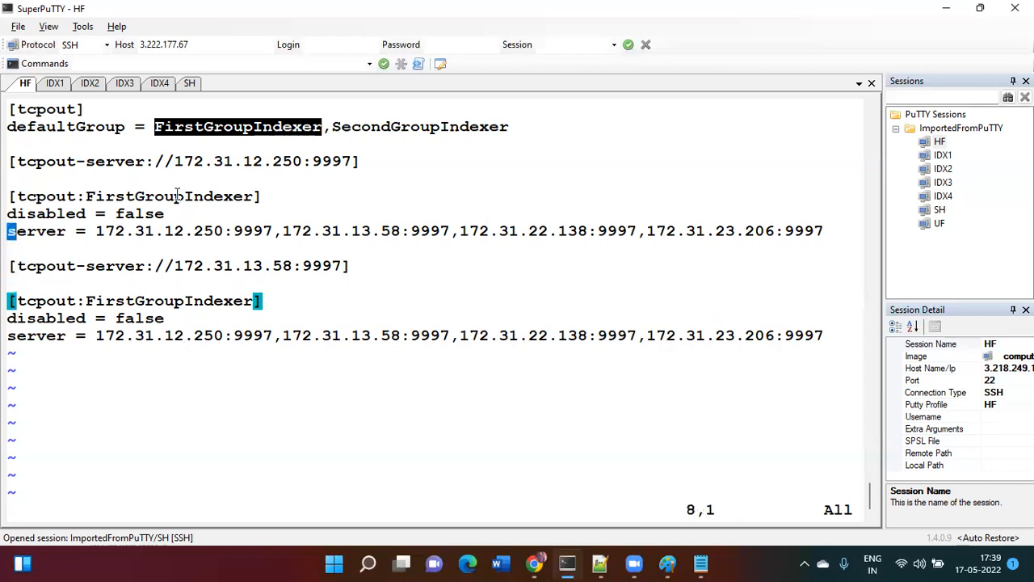
{"action": "key", "text": "Right"}
{"action": "key", "text": "Right"}
{"action": "key", "text": "Right"}
{"action": "key", "text": "Right"}
{"action": "key", "text": "Right"}
{"action": "key", "text": "Right"}
{"action": "key", "text": "Right"}
{"action": "key", "text": "Right"}
{"action": "key", "text": "Right"}
{"action": "key", "text": "Right"}
{"action": "key", "text": "Right"}
{"action": "key", "text": "Right"}
{"action": "key", "text": "Right"}
{"action": "key", "text": "Right"}
{"action": "key", "text": "Right"}
{"action": "key", "text": "Right"}
{"action": "key", "text": "Right"}
{"action": "key", "text": "Right"}
{"action": "key", "text": "Right"}
{"action": "key", "text": "Right"}
{"action": "key", "text": "Right"}
{"action": "key", "text": "Right"}
{"action": "key", "text": "Right"}
{"action": "key", "text": "Right"}
{"action": "key", "text": "Right"}
{"action": "key", "text": "Right"}
{"action": "key", "text": "Right"}
{"action": "key", "text": "Right"}
{"action": "key", "text": "Right"}
{"action": "key", "text": "Right"}
{"action": "key", "text": "Right"}
{"action": "key", "text": "Right"}
{"action": "key", "text": "Right"}
{"action": "key", "text": "Right"}
{"action": "key", "text": "Right"}
{"action": "key", "text": "Right"}
{"action": "key", "text": "Right"}
{"action": "key", "text": "Right"}
{"action": "key", "text": "Right"}
{"action": "key", "text": "Right"}
{"action": "key", "text": "Right"}
{"action": "key", "text": "Right"}
{"action": "key", "text": "Right"}
{"action": "key", "text": "Right"}
{"action": "key", "text": "Right"}
{"action": "key", "text": "d"}
{"action": "key", "text": "dollar"}
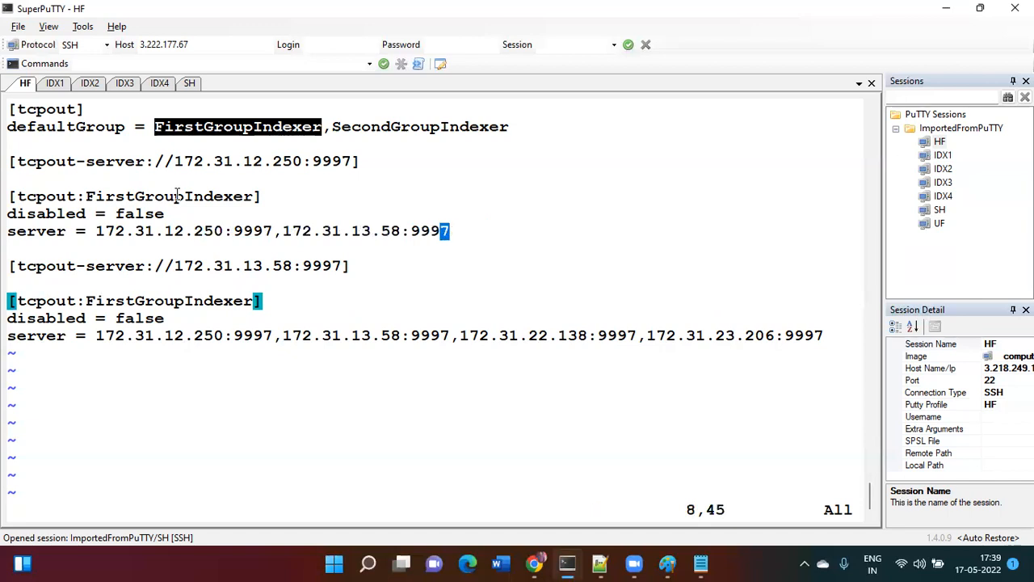
{"action": "key", "text": "a"}
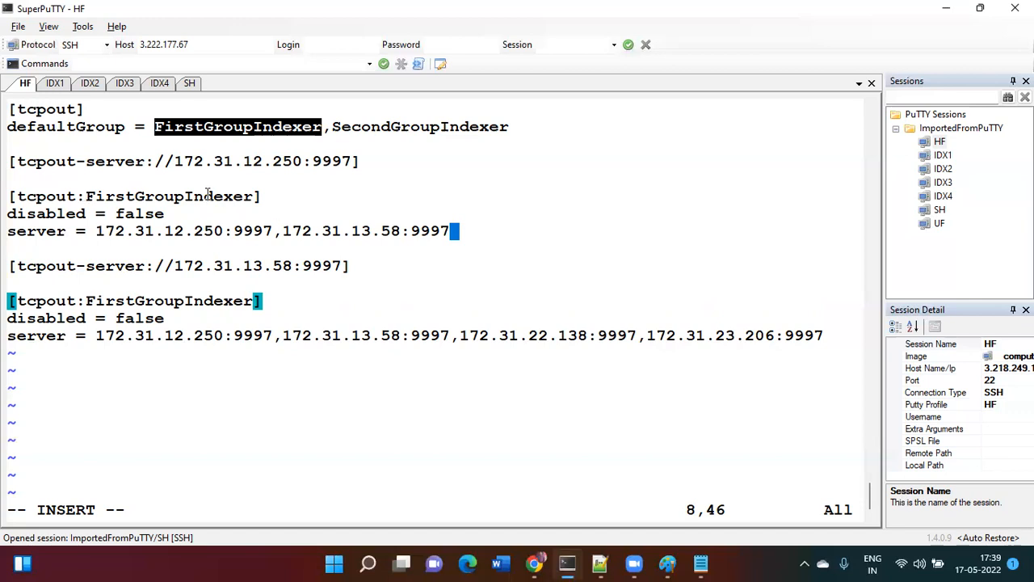
{"action": "key", "text": "Escape"}
{"action": "key", "text": "Down"}
- Rename the pasted copy's stanza header to [tcpout:SecondGroupIndexer]
{"action": "key", "text": "Down"}
{"action": "key", "text": "Down"}
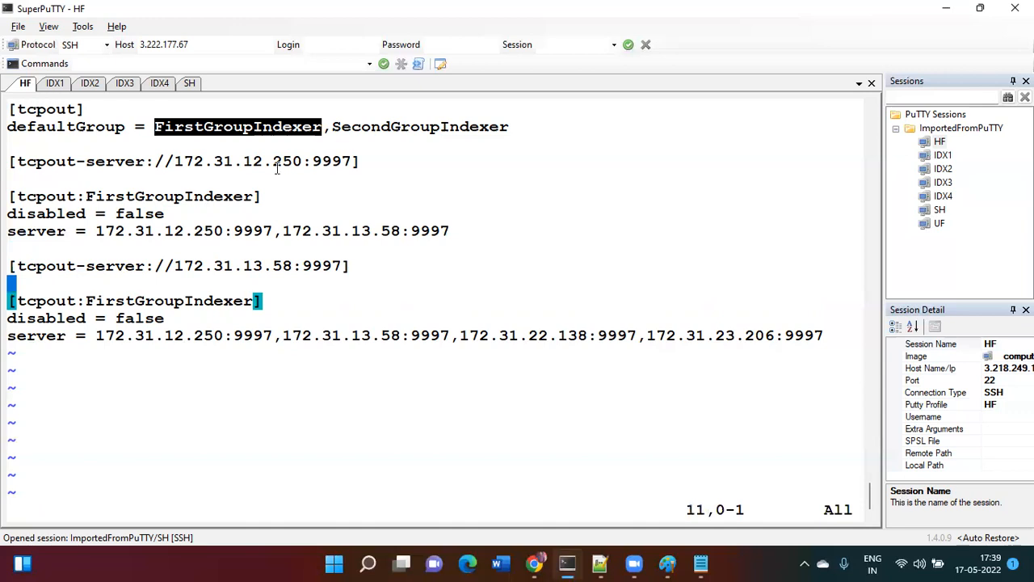
{"action": "left_click_drag", "start_coordinate": [332, 127], "coordinate": [507, 128]}
{"action": "key", "text": "super+c"}
{"action": "key", "text": "Down"}
{"action": "key", "text": "Down"}
{"action": "key", "text": "Left"}
{"action": "key", "text": "Left"}
{"action": "key", "text": "Left"}
{"action": "key", "text": "Up"}
{"action": "key", "text": "Left"}
{"action": "key", "text": "Left"}
{"action": "key", "text": "Left"}
{"action": "key", "text": "Left"}
{"action": "key", "text": "x"}
{"action": "key", "text": "x"}
{"action": "key", "text": "x"}
{"action": "key", "text": "x"}
{"action": "key", "text": "x"}
{"action": "key", "text": "x"}
{"action": "key", "text": "x"}
{"action": "key", "text": "x"}
{"action": "key", "text": "x"}
{"action": "key", "text": "x"}
{"action": "key", "text": "x"}
{"action": "key", "text": "x"}
{"action": "key", "text": "x"}
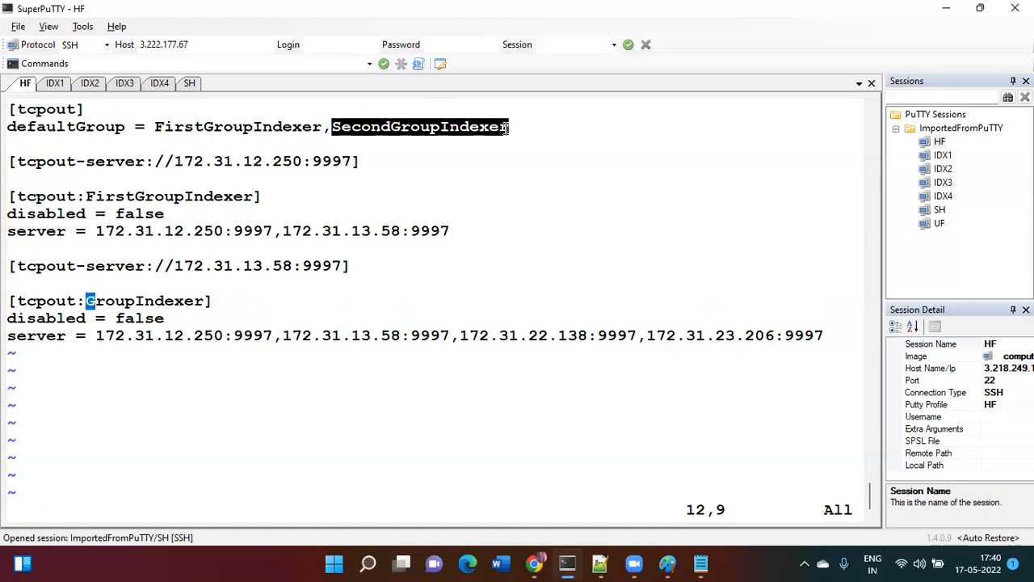
{"action": "key", "text": "x"}
{"action": "key", "text": "x"}
{"action": "key", "text": "x"}
{"action": "key", "text": "x"}
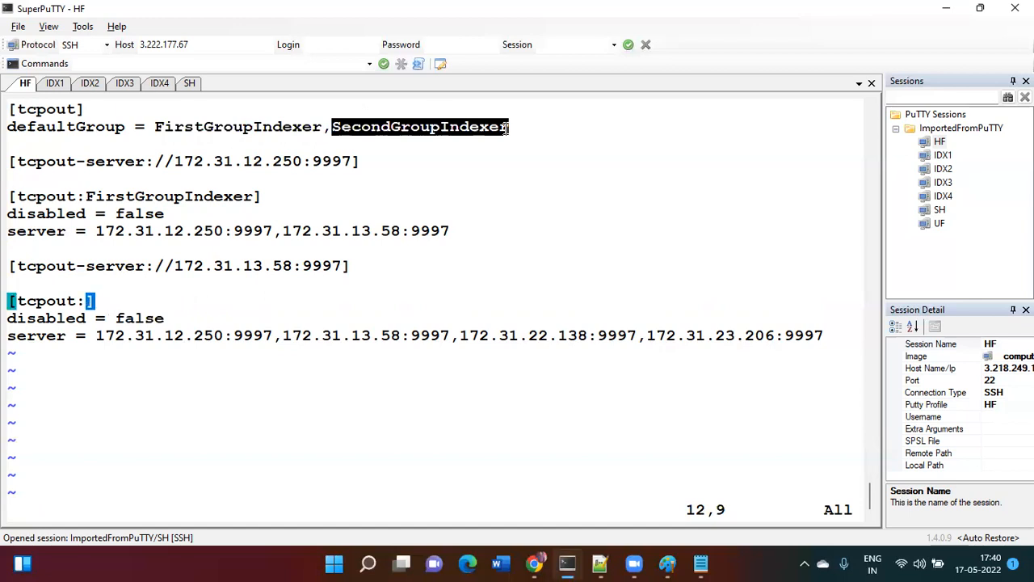
{"action": "key", "text": "i"}
{"action": "right_click", "coordinate": [508, 127]}
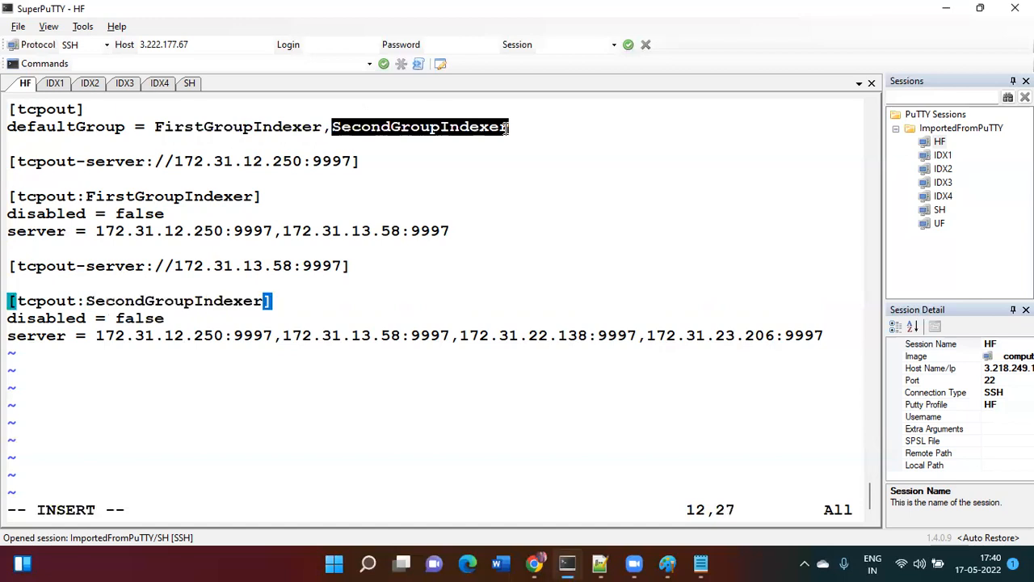
{"action": "key", "text": "Escape"}
{"action": "key", "text": "Down"}
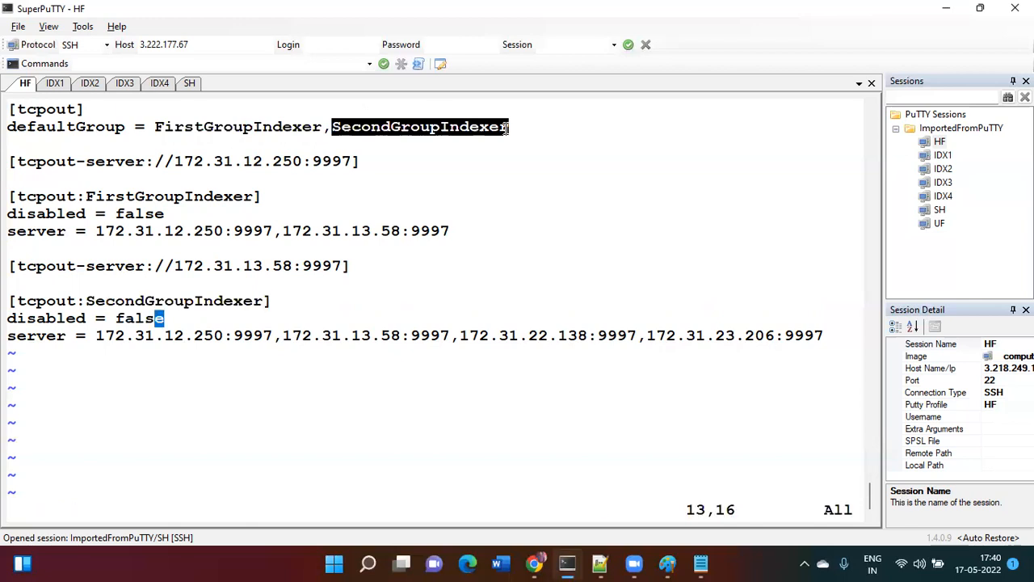
- Remove the first two indexer addresses from SecondGroupIndexer's server line
{"action": "key", "text": "Down"}
{"action": "key", "text": "Left"}
{"action": "key", "text": "Left"}
{"action": "key", "text": "Left"}
{"action": "key", "text": "Left"}
{"action": "key", "text": "Left"}
{"action": "key", "text": "Left"}
{"action": "key", "text": "Left"}
{"action": "key", "text": "Left"}
{"action": "key", "text": "Left"}
{"action": "key", "text": "Left"}
{"action": "key", "text": "Left"}
{"action": "key", "text": "Left"}
{"action": "key", "text": "Left"}
{"action": "key", "text": "Left"}
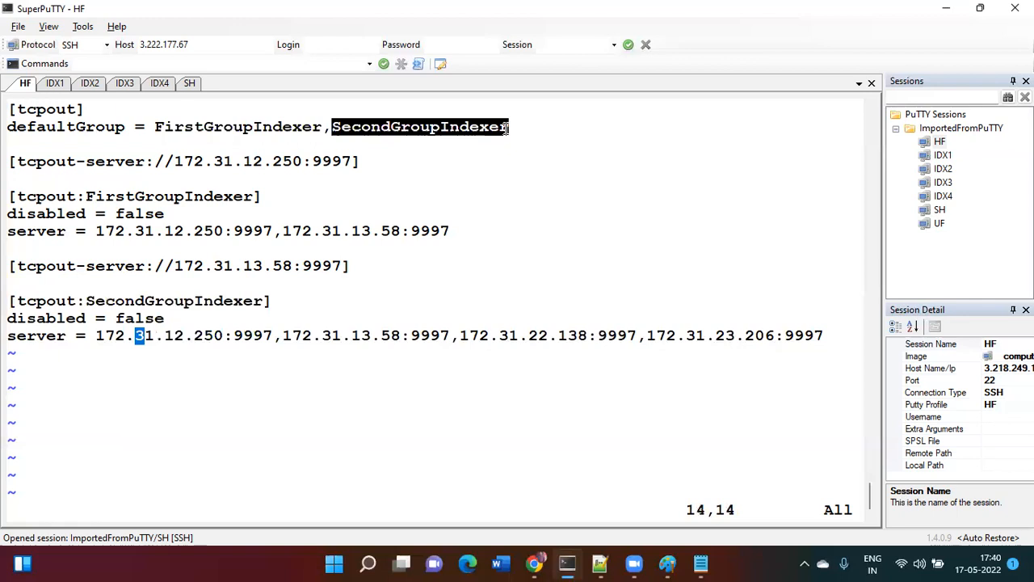
{"action": "key", "text": "Left"}
{"action": "key", "text": "Left"}
{"action": "key", "text": "x"}
{"action": "key", "text": "x"}
{"action": "key", "text": "x"}
{"action": "key", "text": "x"}
{"action": "key", "text": "x"}
{"action": "key", "text": "x"}
{"action": "key", "text": "x"}
{"action": "key", "text": "x"}
{"action": "key", "text": "x"}
{"action": "key", "text": "x"}
{"action": "key", "text": "x"}
{"action": "key", "text": "x"}
{"action": "key", "text": "x"}
{"action": "key", "text": "x"}
{"action": "key", "text": "x"}
{"action": "key", "text": "x"}
{"action": "key", "text": "x"}
{"action": "key", "text": "x"}
{"action": "key", "text": "x"}
{"action": "key", "text": "x"}
{"action": "key", "text": "x"}
{"action": "key", "text": "x"}
{"action": "key", "text": "x"}
{"action": "key", "text": "x"}
{"action": "key", "text": "x"}
{"action": "key", "text": "x"}
{"action": "key", "text": "x"}
{"action": "key", "text": "x"}
{"action": "key", "text": "x"}
{"action": "key", "text": "x"}
{"action": "key", "text": "x"}
{"action": "key", "text": "x"}
{"action": "key", "text": "x"}
{"action": "key", "text": "x"}
{"action": "key", "text": "x"}
{"action": "key", "text": "x"}
{"action": "key", "text": "x"}
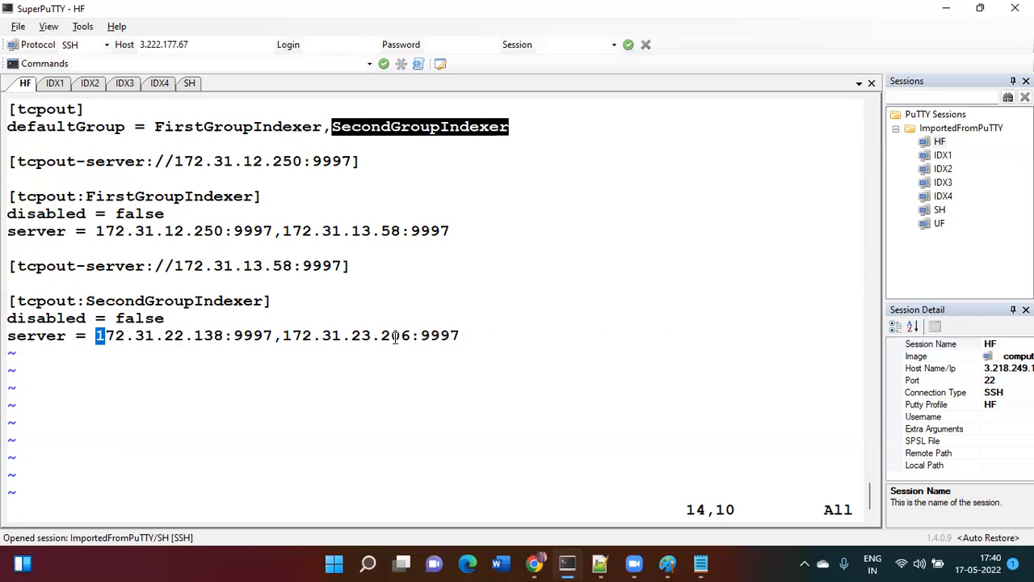
{"action": "key", "text": "Up"}
{"action": "key", "text": "Up"}
{"action": "key", "text": "Up"}
{"action": "key", "text": "Up"}
{"action": "key", "text": "Up"}
{"action": "key", "text": "Up"}
{"action": "key", "text": "Up"}
{"action": "key", "text": "Up"}
{"action": "key", "text": "Up"}
{"action": "key", "text": "Up"}
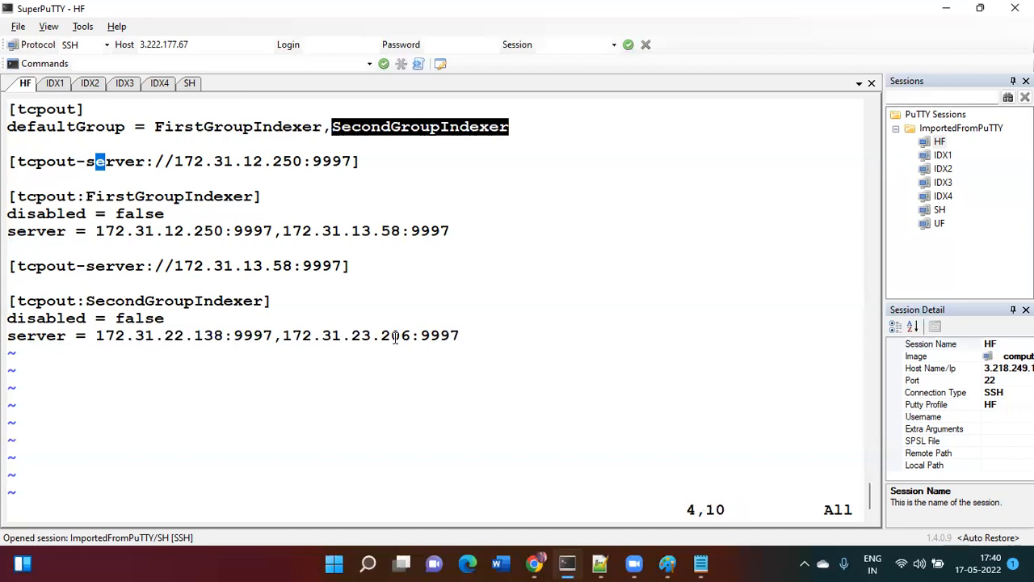
- Delete the 172.31.12.250 and 172.31.13.58 tcpout-server entries and save with :wq
{"action": "key", "text": "d"}
{"action": "key", "text": "d"}
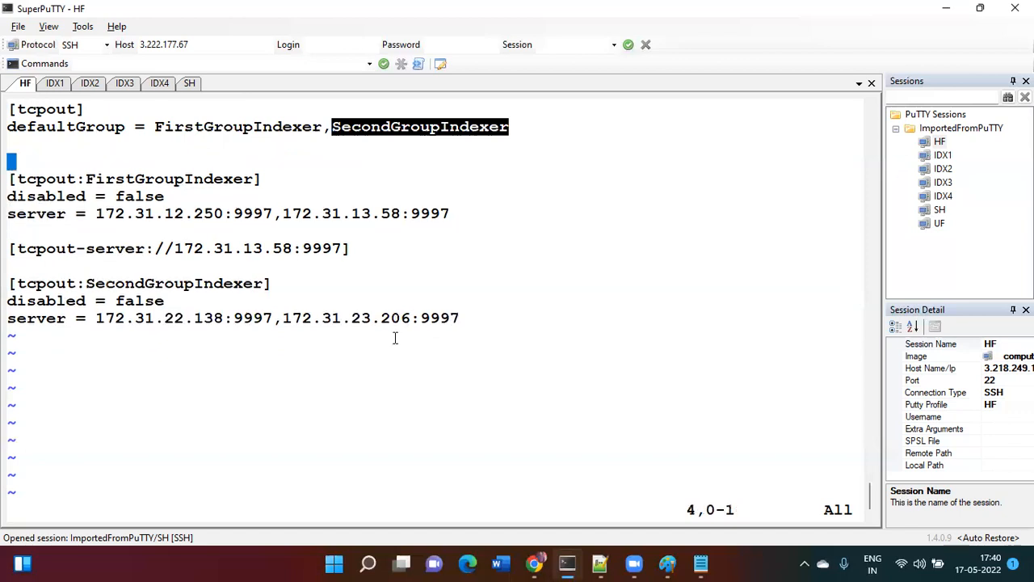
{"action": "key", "text": "Down"}
{"action": "key", "text": "Down"}
{"action": "key", "text": "Down"}
{"action": "key", "text": "Down"}
{"action": "key", "text": "Down"}
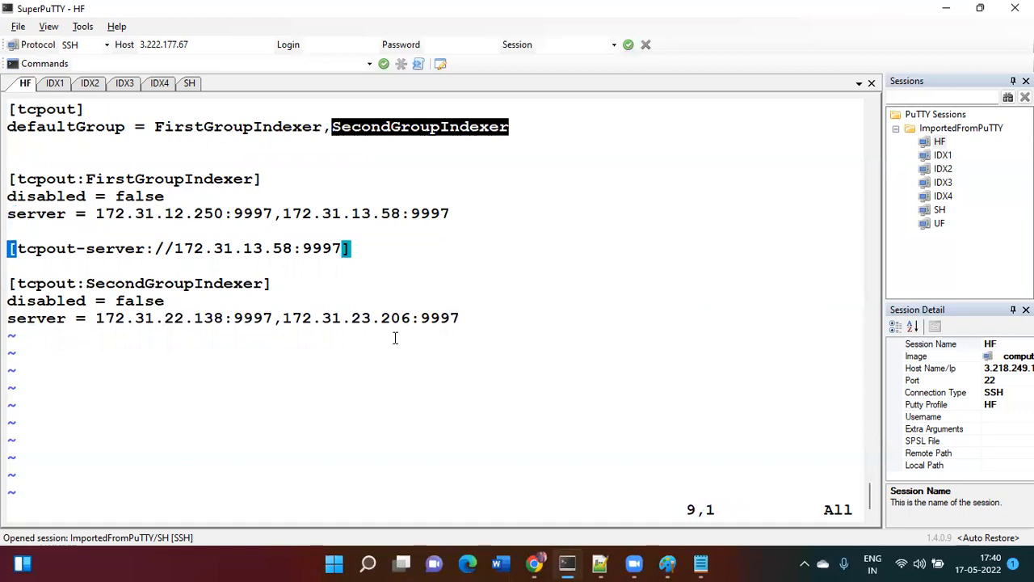
{"action": "key", "text": "d"}
{"action": "key", "text": "d"}
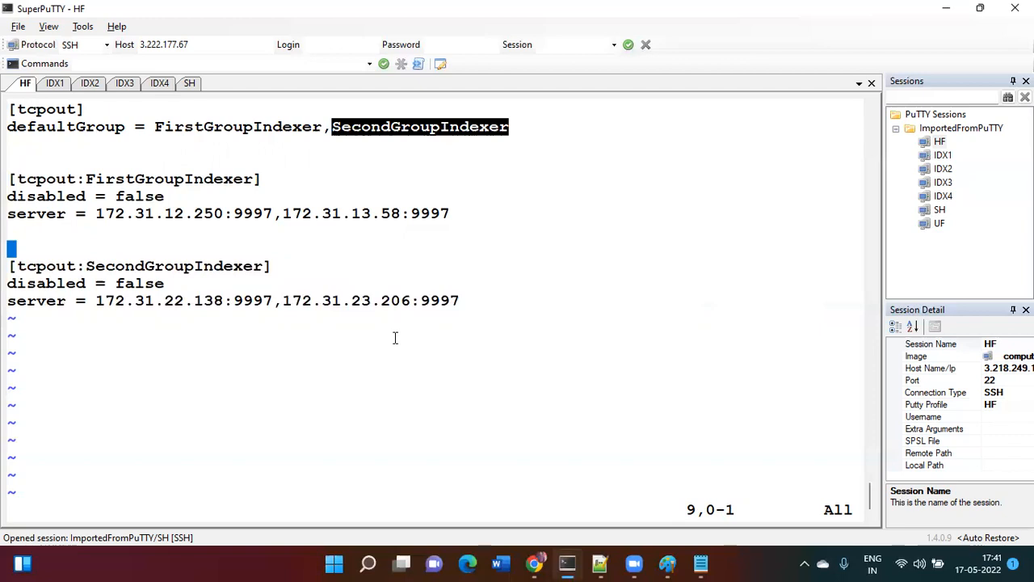
{"action": "type", "text": ":wq"}
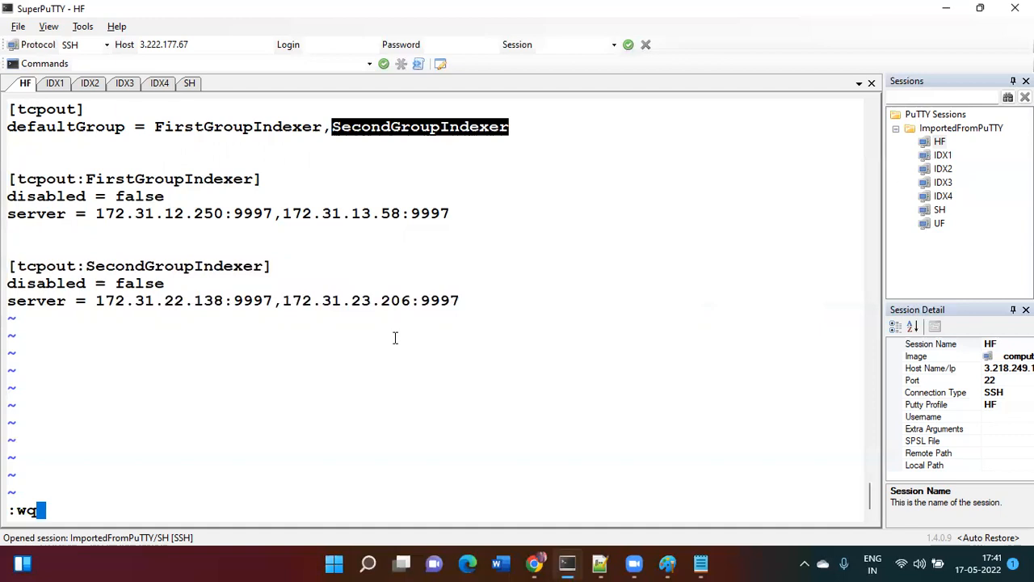
{"action": "key", "text": "Return"}
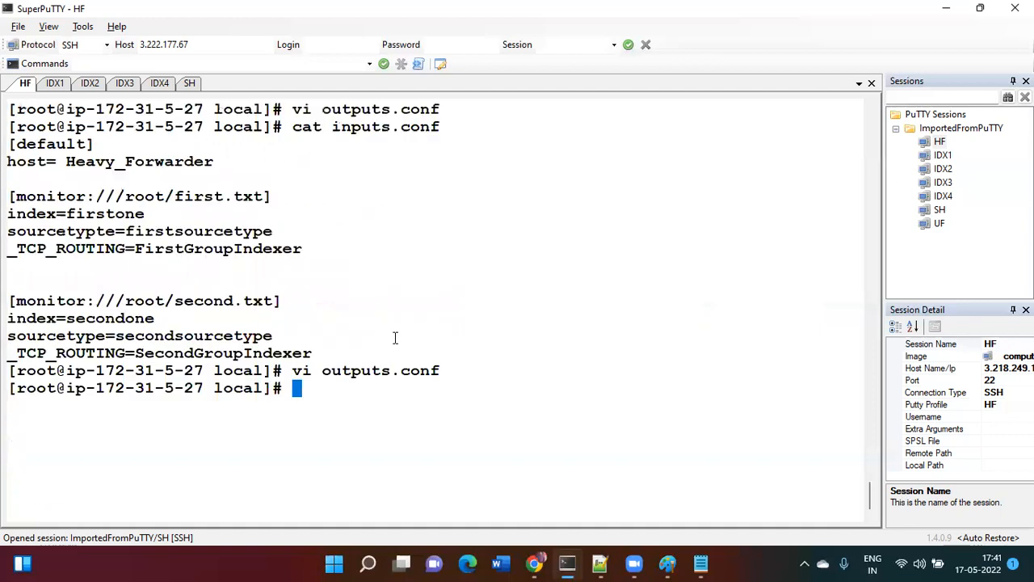
{"action": "type", "text": "cat outputs.conf"}
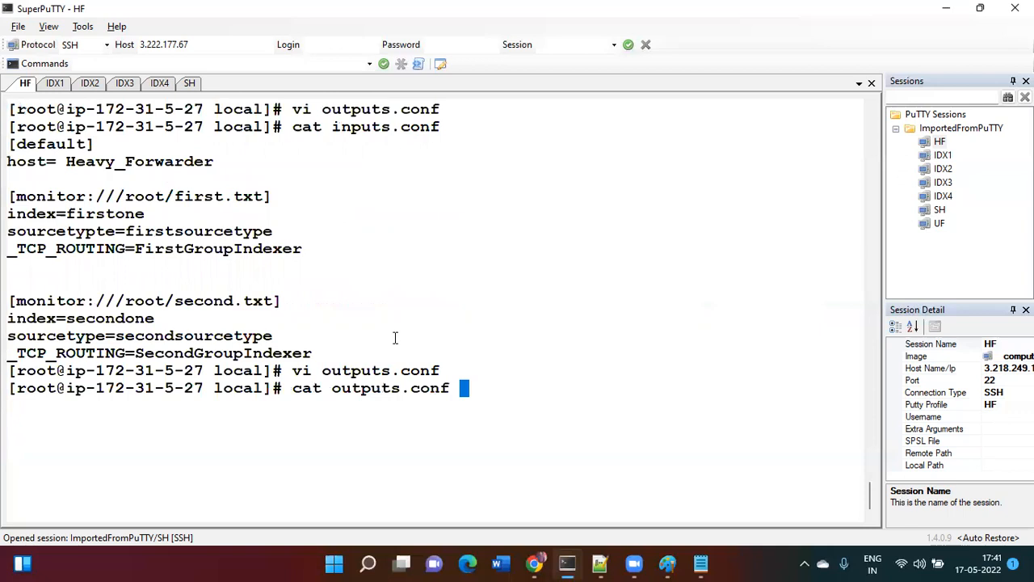
{"action": "key", "text": "Return"}
{"action": "key", "text": "ctrl+l"}
{"action": "type", "text": "cat outputs.conf"}
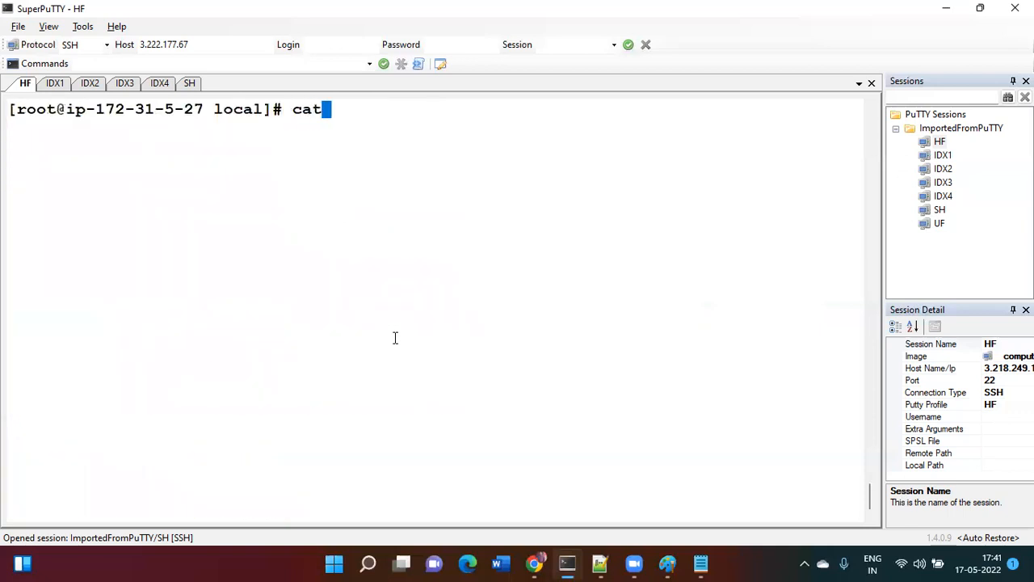
{"action": "key", "text": "Return"}
{"action": "type", "text": "cat inputs.conf"}
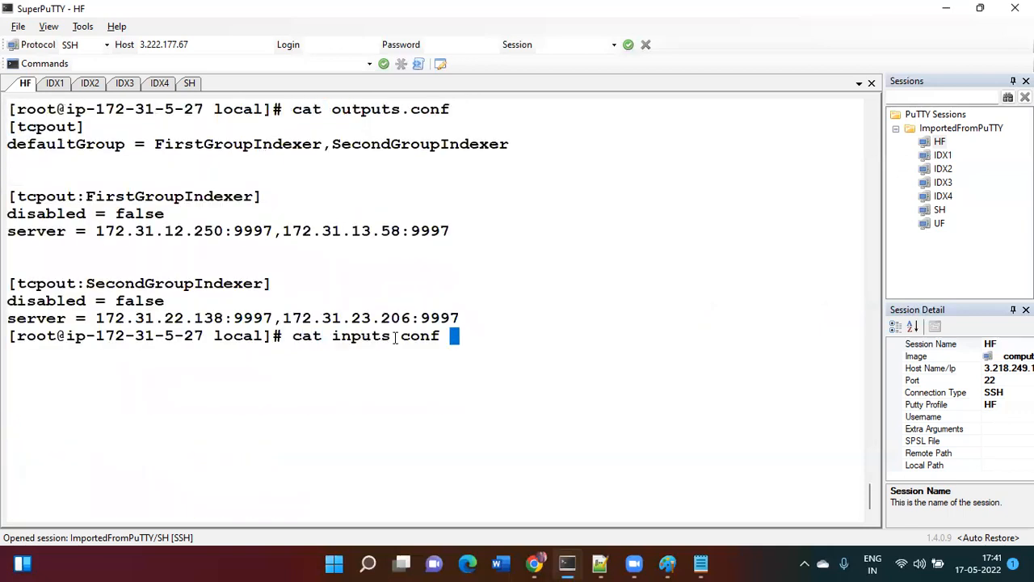
{"action": "key", "text": "Return"}
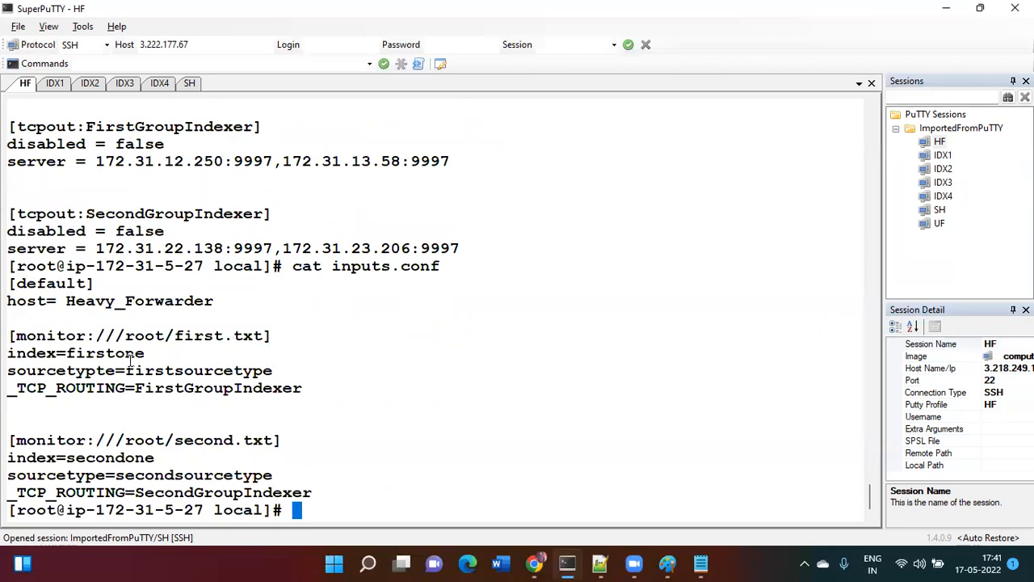
{"action": "left_click_drag", "start_coordinate": [136, 388], "coordinate": [301, 388]}
{"action": "left_click_drag", "start_coordinate": [175, 335], "coordinate": [263, 335]}
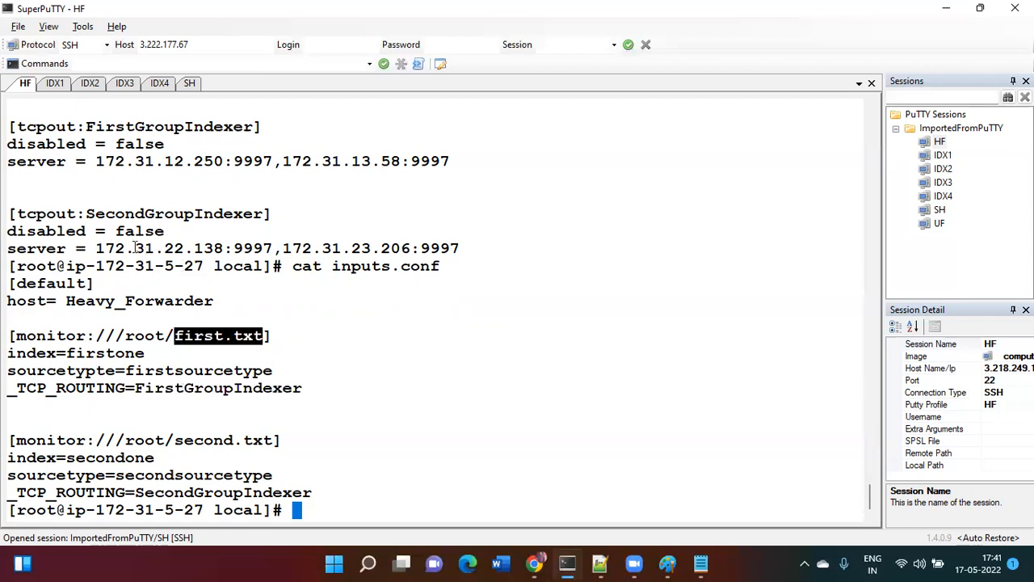
{"action": "left_click", "coordinate": [97, 251]}
{"action": "left_click_drag", "start_coordinate": [97, 250], "coordinate": [458, 248]}
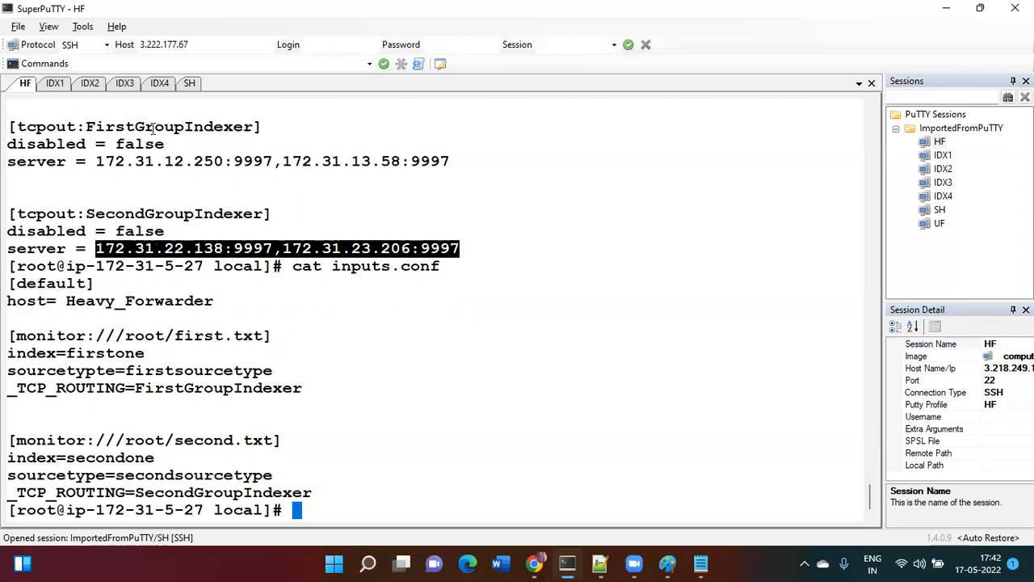
{"action": "double_click", "coordinate": [100, 161]}
{"action": "left_click_drag", "start_coordinate": [141, 161], "coordinate": [360, 161]}
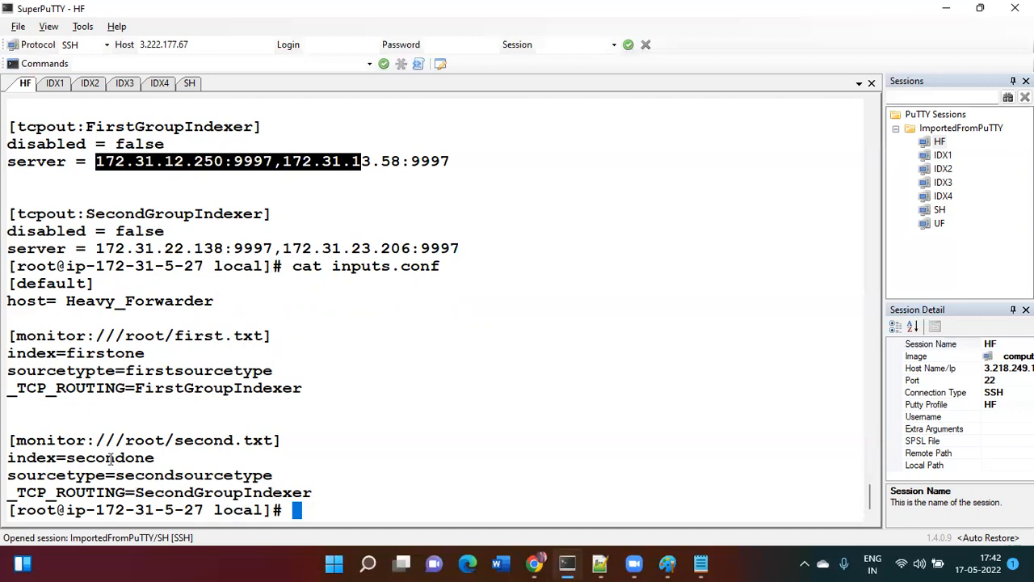
{"action": "left_click_drag", "start_coordinate": [135, 490], "coordinate": [313, 494]}
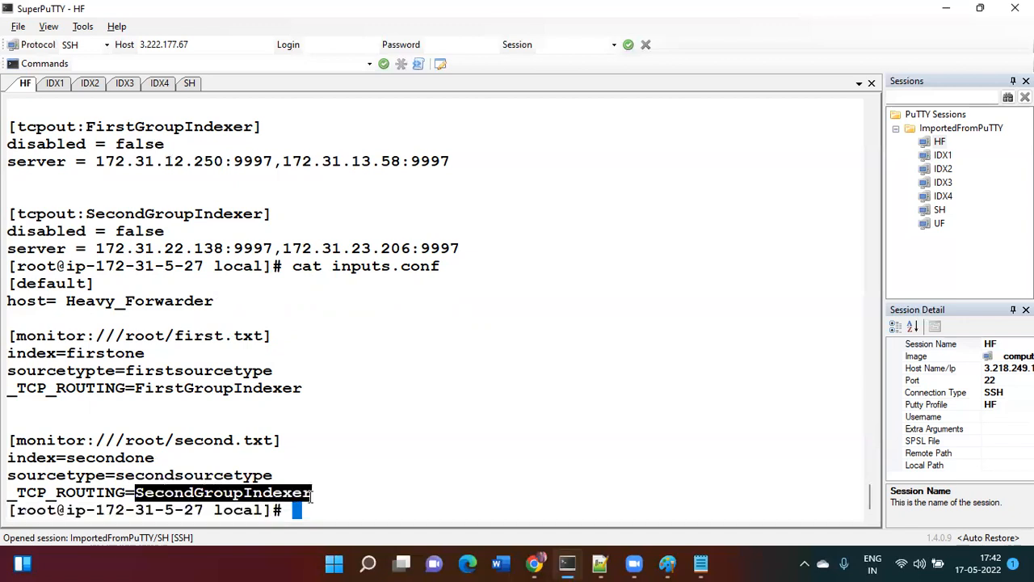
{"action": "left_click_drag", "start_coordinate": [97, 247], "coordinate": [457, 244]}
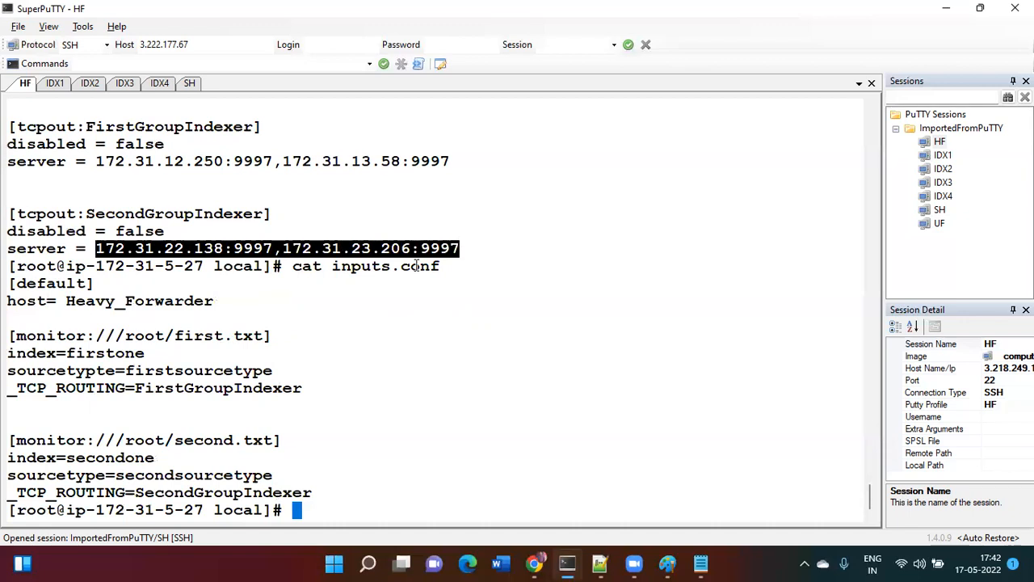
{"action": "left_click_drag", "start_coordinate": [174, 440], "coordinate": [274, 440]}
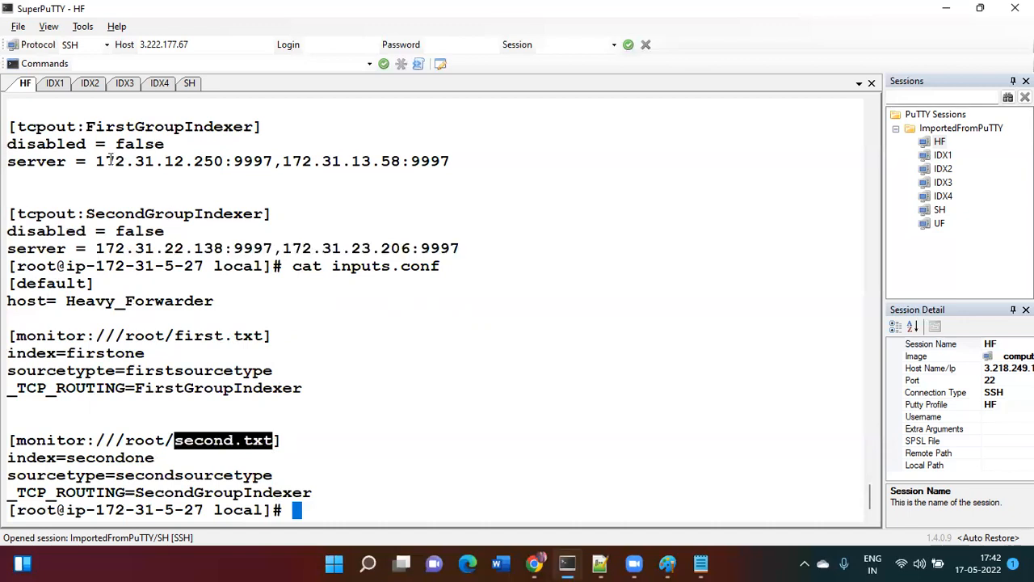
{"action": "left_click_drag", "start_coordinate": [96, 160], "coordinate": [465, 161]}
{"action": "left_click", "coordinate": [489, 224]}
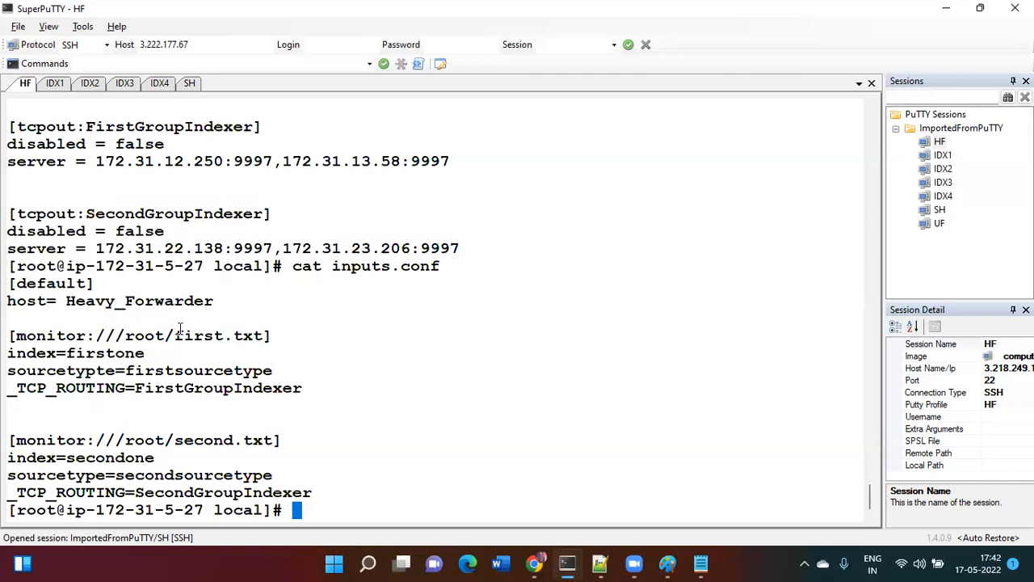
- Run /opt/splunk/bin/splunk restart on the heavy forwarder, then clear the terminal with Ctrl+L
{"action": "double_click", "coordinate": [127, 458]}
{"action": "key", "text": "ctrl+r"}
{"action": "type", "text": "res"}
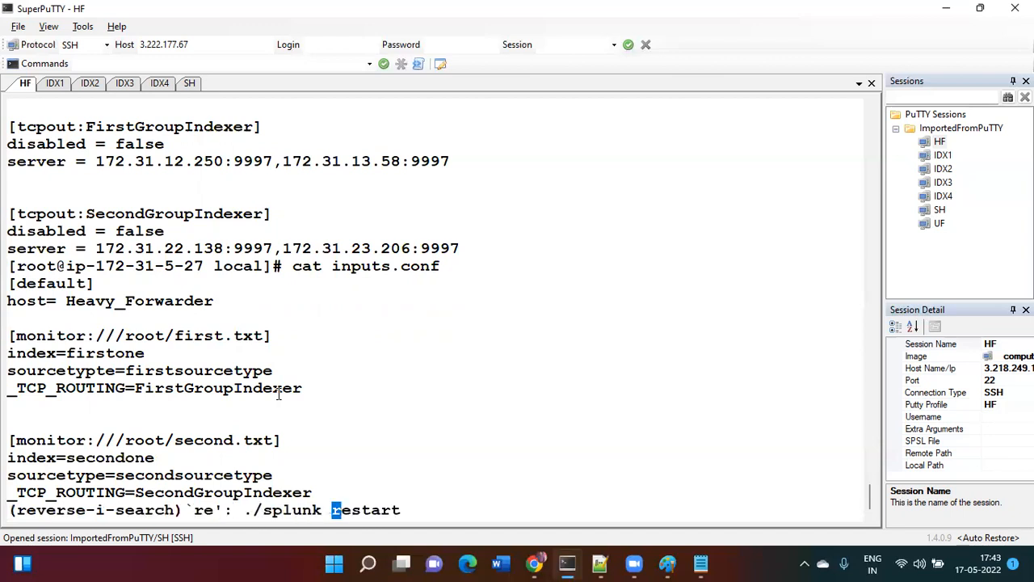
{"action": "key", "text": "ctrl+c"}
{"action": "type", "text": "/"}
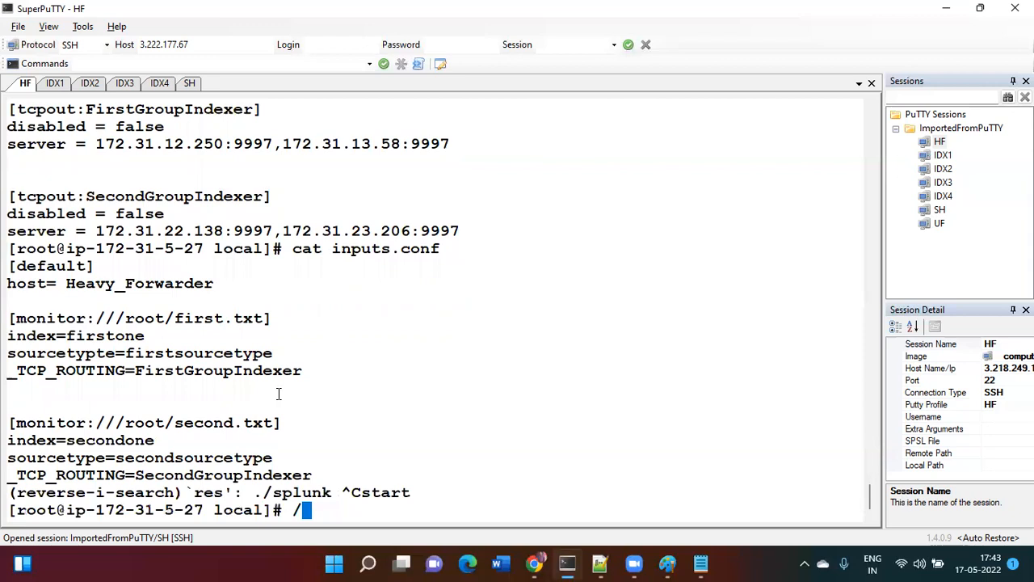
{"action": "type", "text": "opt/splunk/bin/splunk rest"}
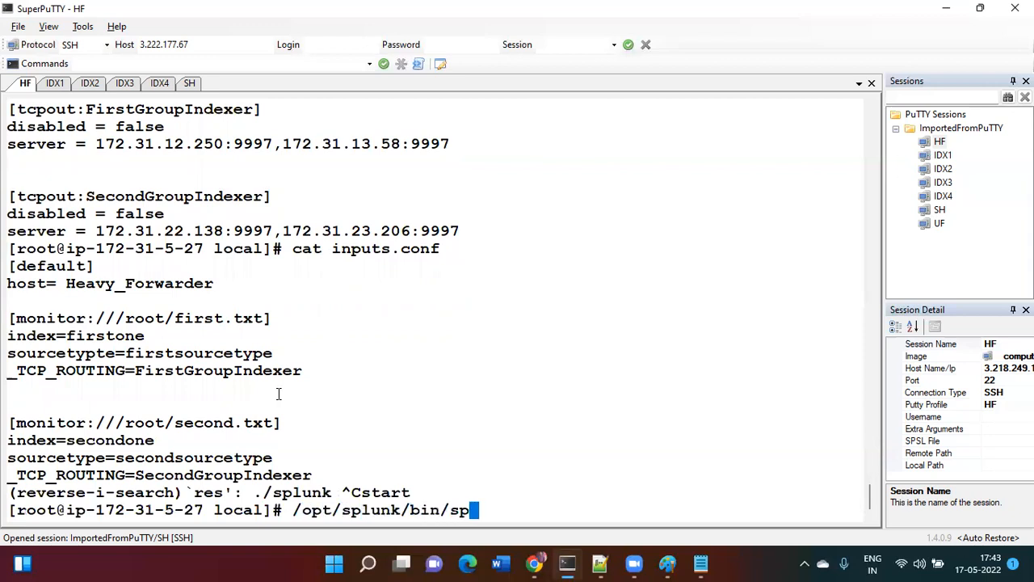
{"action": "type", "text": "art"}
{"action": "key", "text": "Return"}
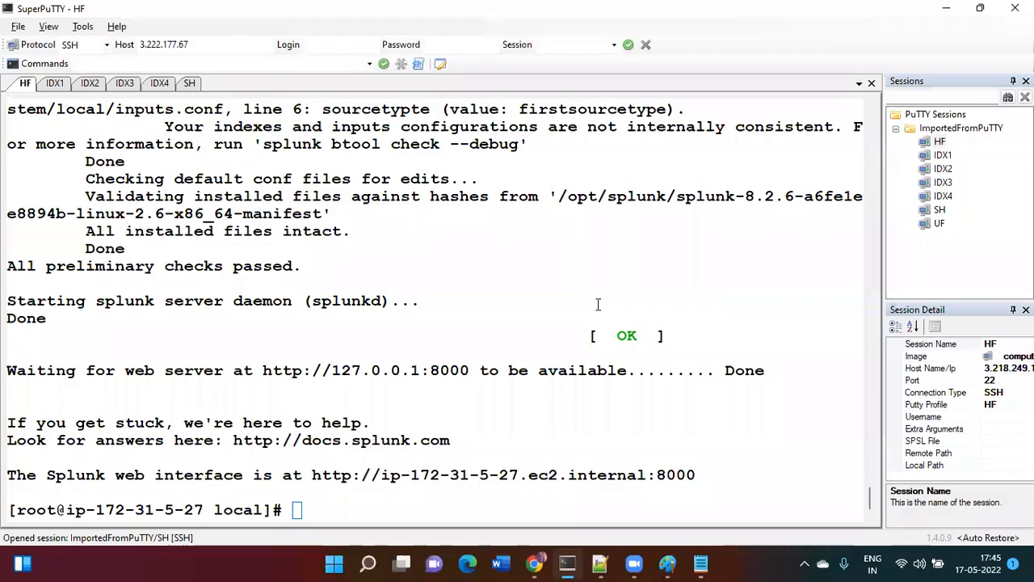
{"action": "left_click", "coordinate": [439, 349]}
{"action": "key", "text": "ctrl+l"}
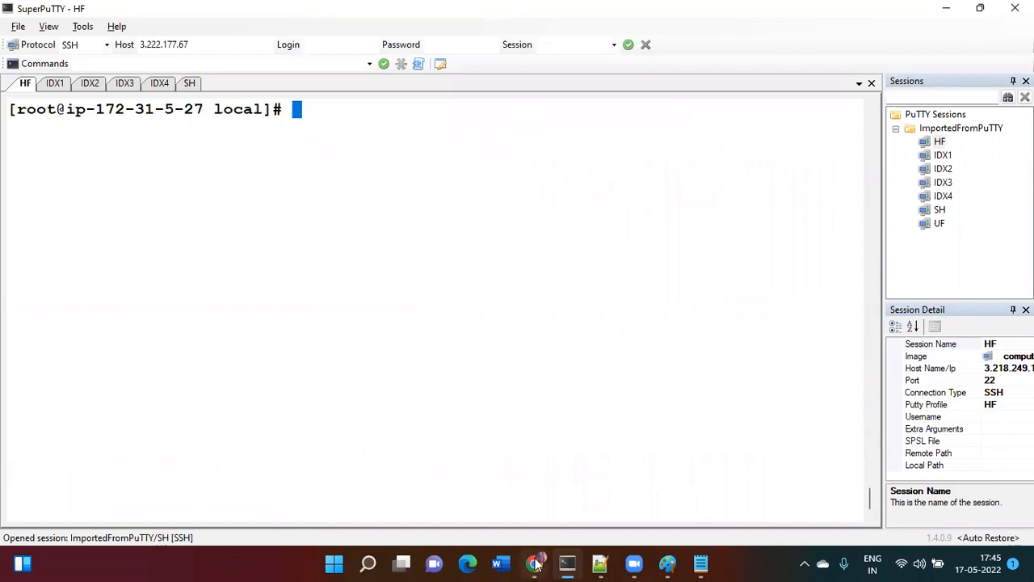
- Bring the Splunk browser forward and go to the Search & Reporting app
{"action": "mouse_move", "coordinate": [534, 563]}
{"action": "left_click", "coordinate": [613, 513]}
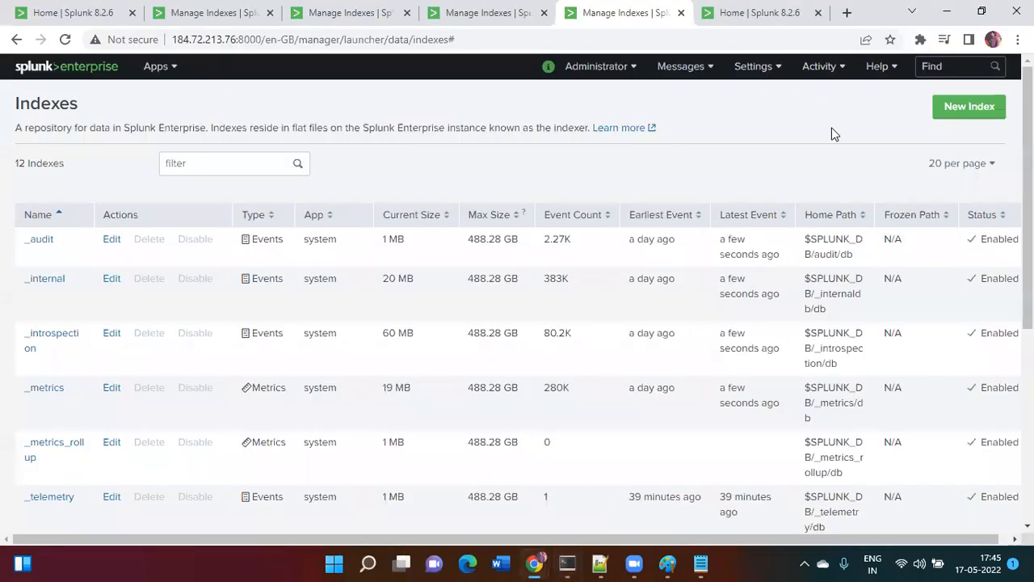
{"action": "left_click", "coordinate": [760, 12]}
{"action": "left_click", "coordinate": [129, 144]}
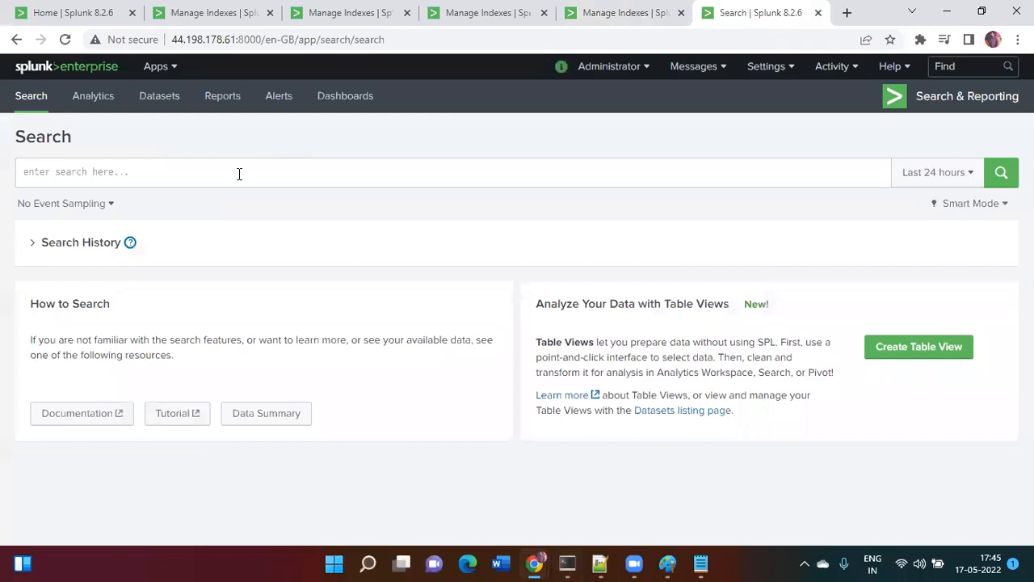
- Search index=FirstOne and check its splunk_server values to confirm the events are on Indexer2
{"action": "left_click", "coordinate": [239, 174]}
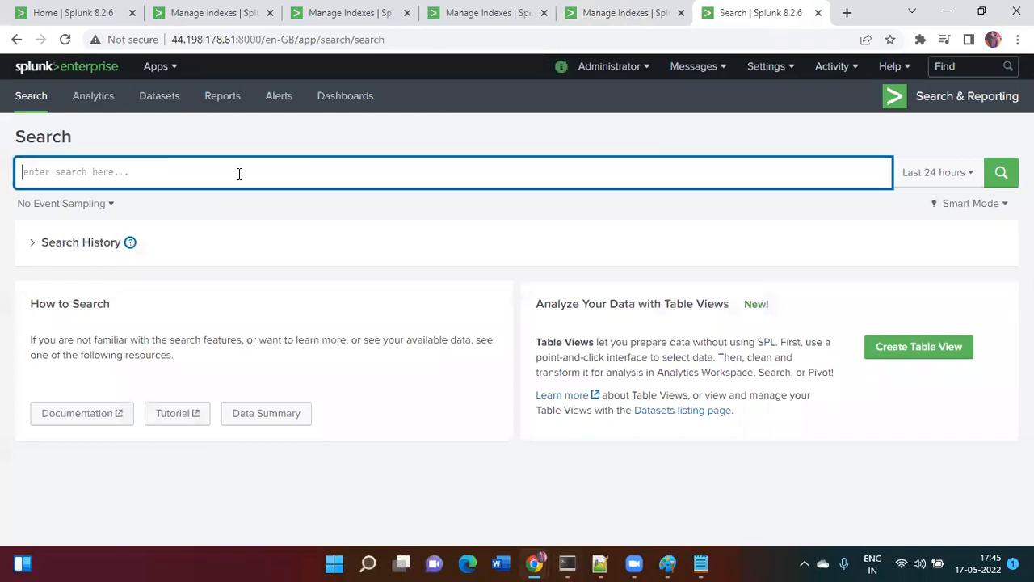
{"action": "type", "text": "index"}
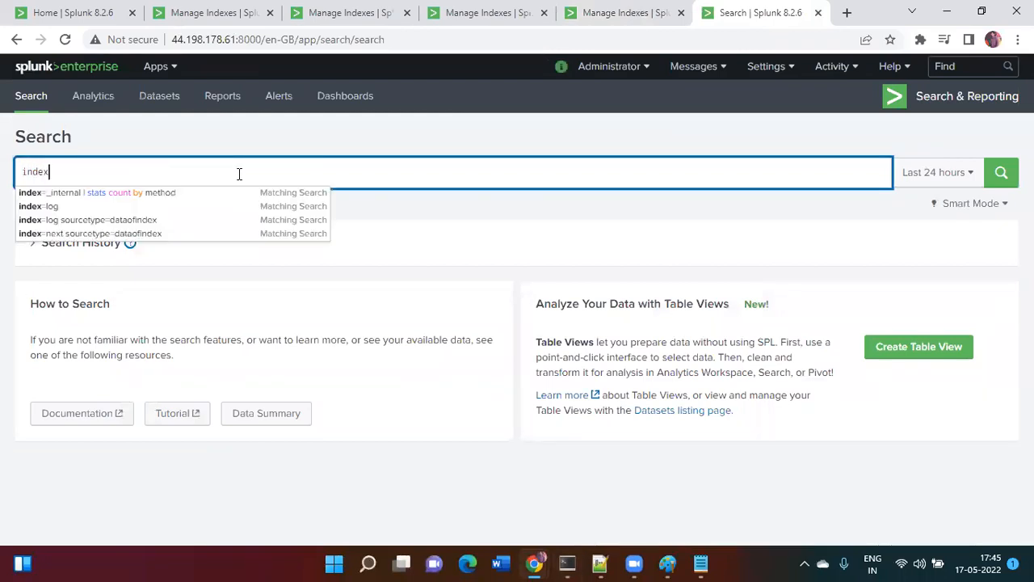
{"action": "type", "text": "=FirstOne"}
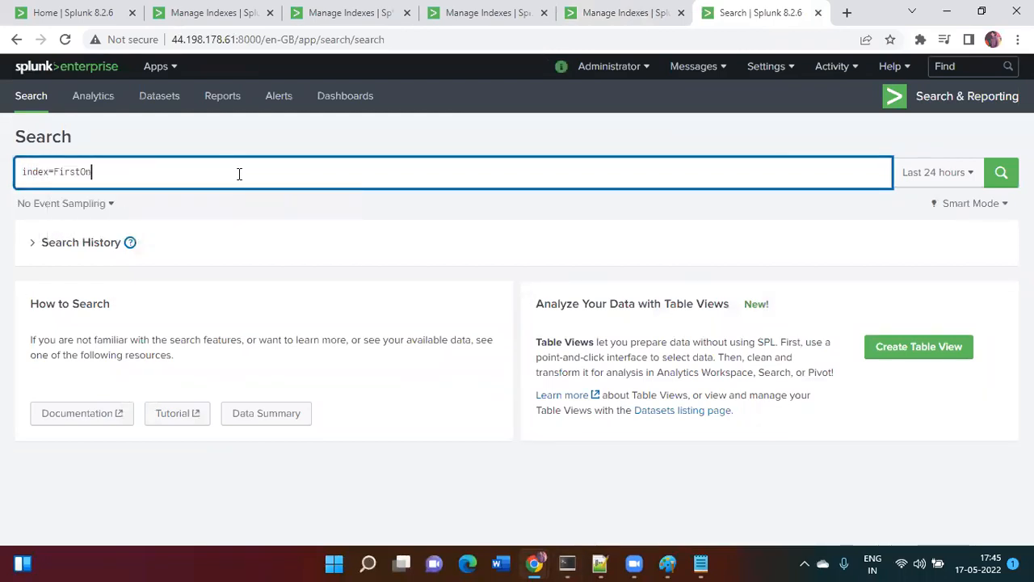
{"action": "key", "text": "Return"}
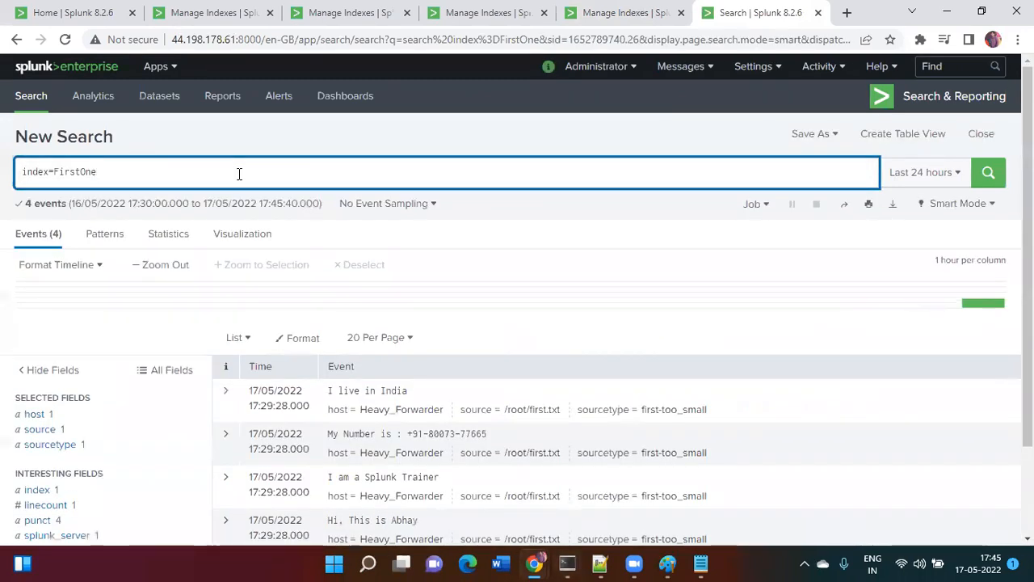
{"action": "scroll", "coordinate": [239, 174], "scroll_direction": "down", "scroll_amount": 3}
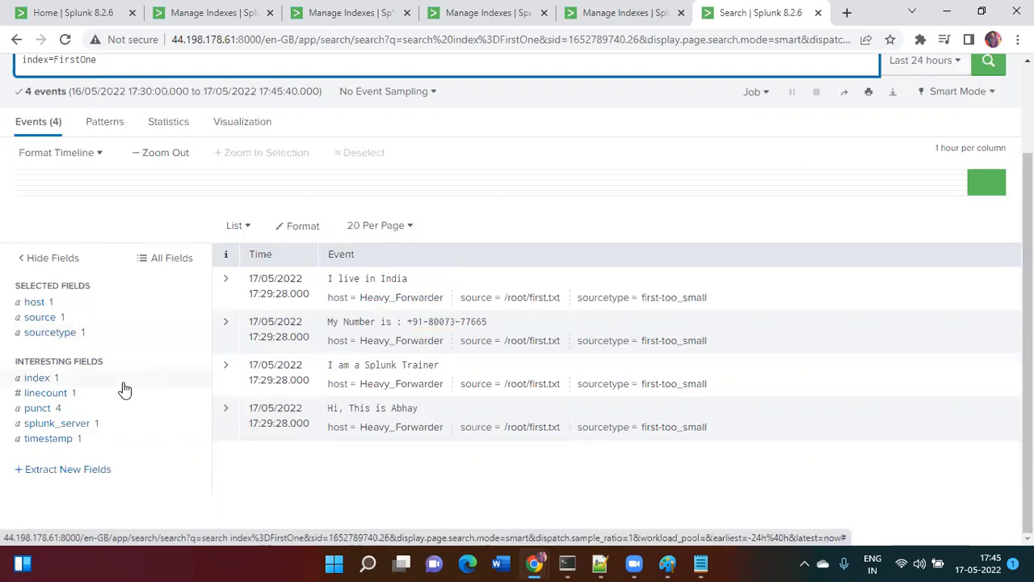
{"action": "left_click", "coordinate": [58, 429]}
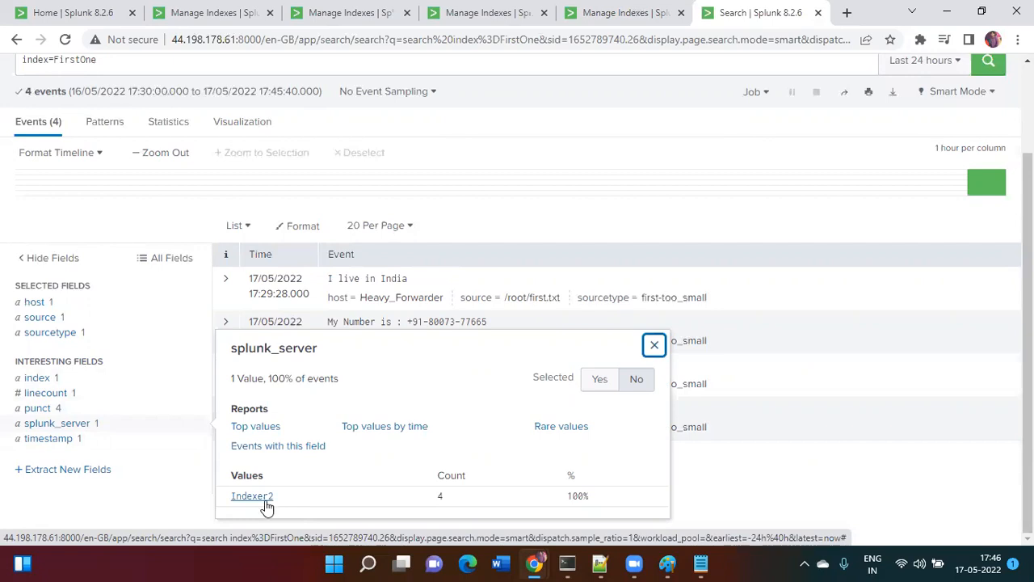
{"action": "left_click", "coordinate": [135, 501]}
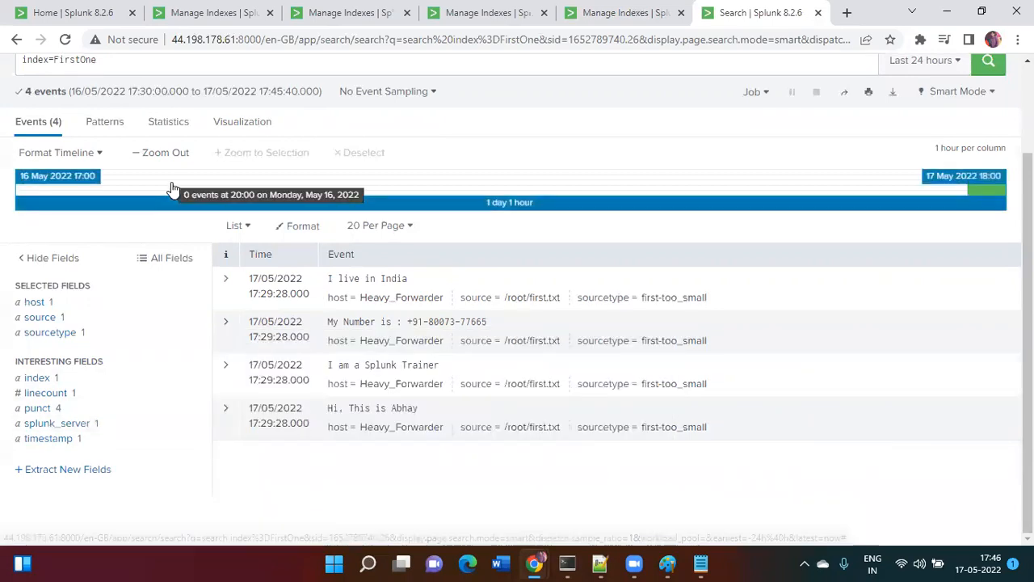
{"action": "scroll", "coordinate": [173, 192], "scroll_direction": "up", "scroll_amount": 2}
- Change the query to index=SecondOne and run the search
{"action": "left_click", "coordinate": [80, 169]}
{"action": "key", "text": "BackSpace"}
{"action": "key", "text": "BackSpace"}
{"action": "key", "text": "BackSpace"}
{"action": "key", "text": "BackSpace"}
{"action": "key", "text": "BackSpace"}
{"action": "type", "text": "Second"}
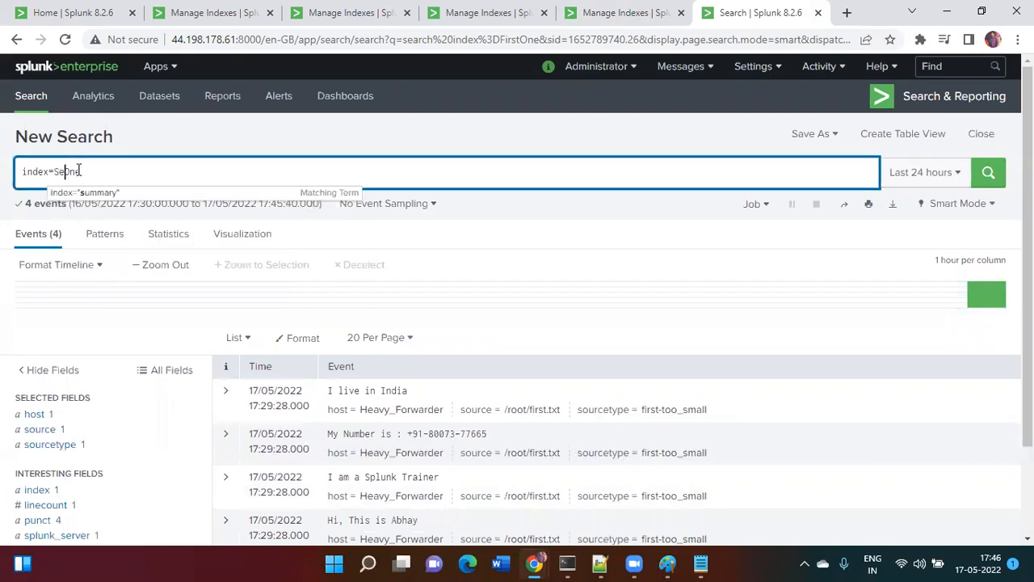
{"action": "key", "text": "Return"}
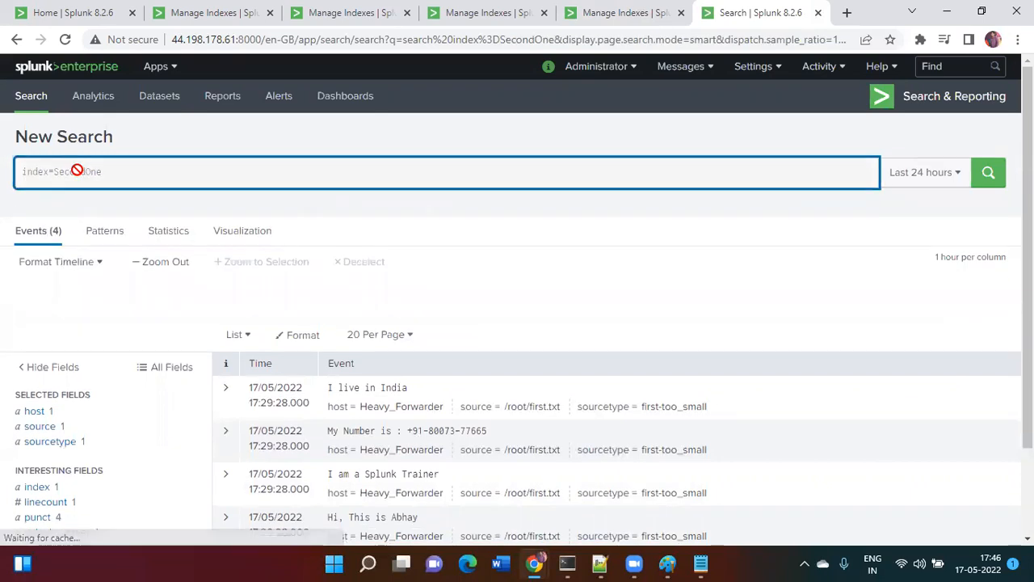
{"action": "left_click", "coordinate": [132, 179]}
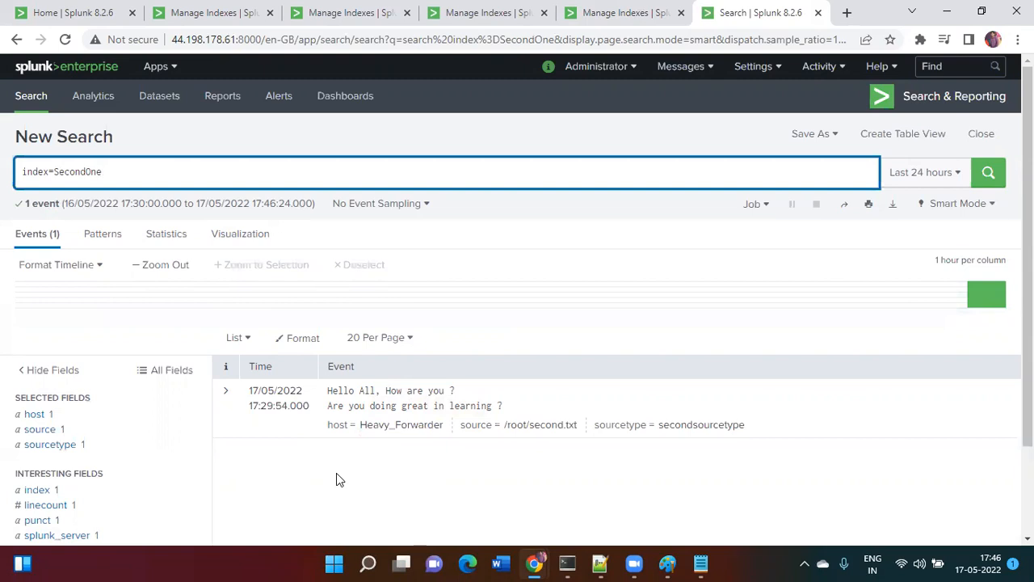
- Check the splunk_server field to confirm the SecondOne event is stored on indexer3
{"action": "scroll", "coordinate": [336, 474], "scroll_direction": "down", "scroll_amount": 3}
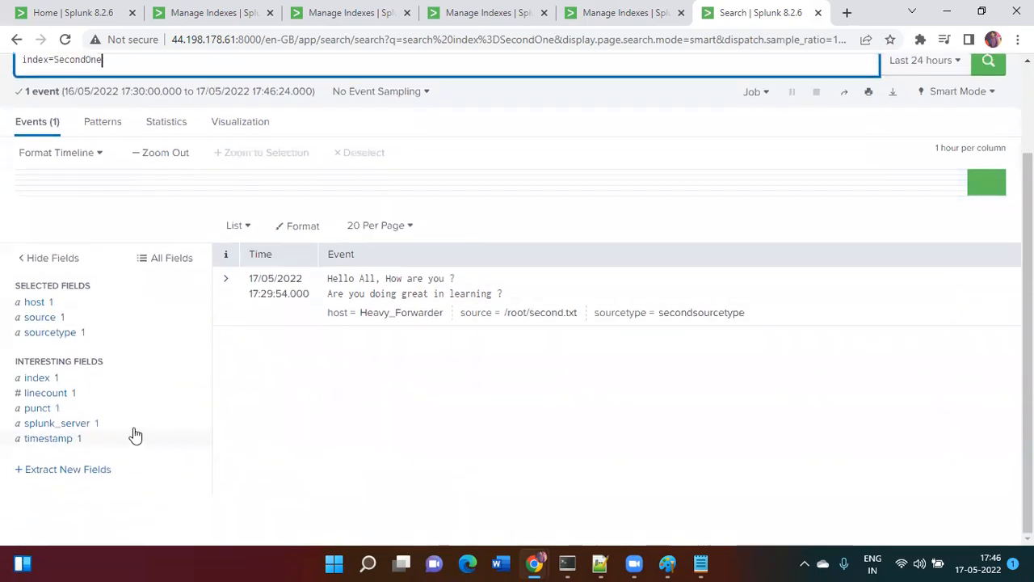
{"action": "left_click", "coordinate": [134, 435]}
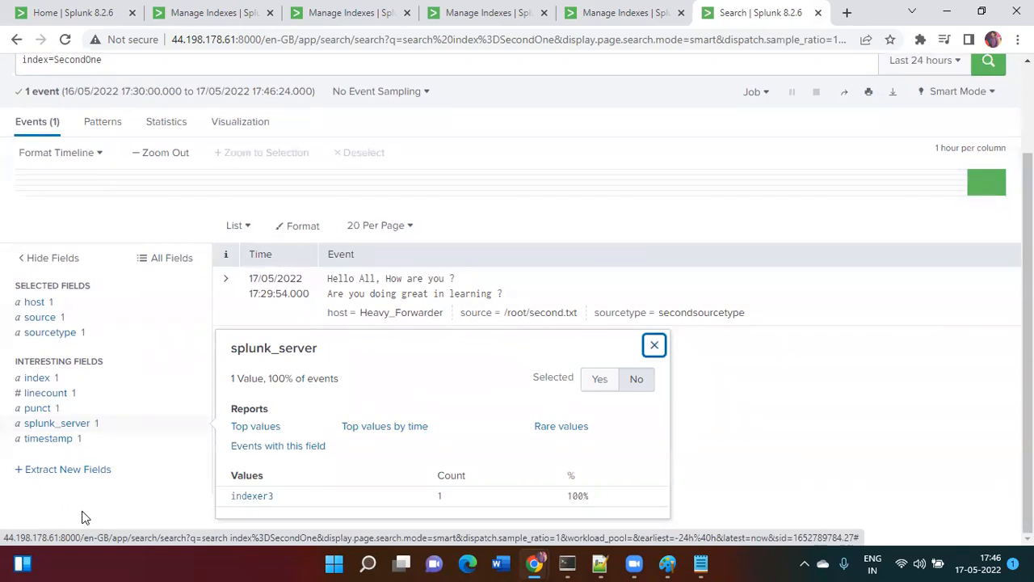
{"action": "scroll", "coordinate": [85, 517], "scroll_direction": "up", "scroll_amount": 2}
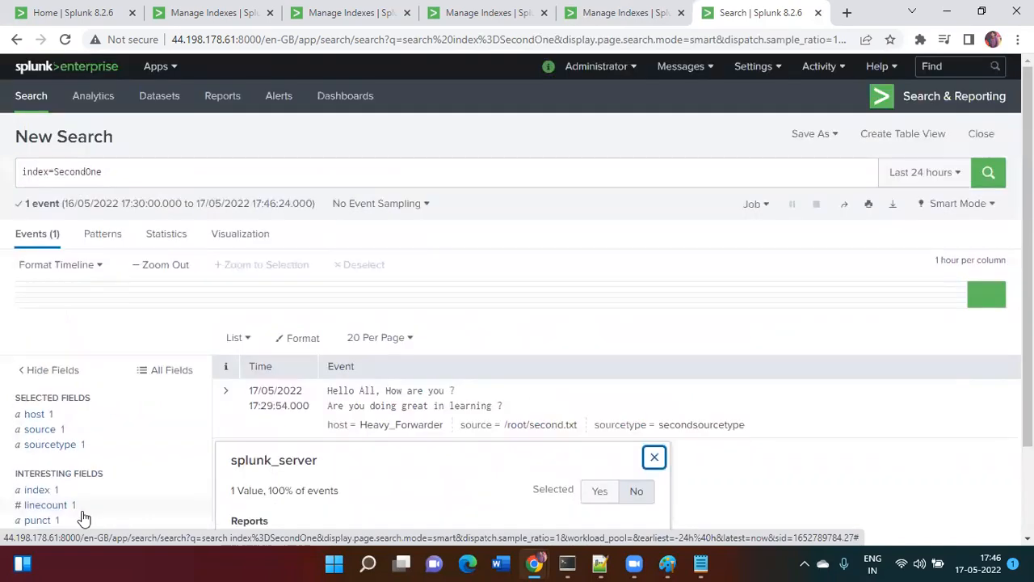
{"action": "left_click", "coordinate": [642, 177]}
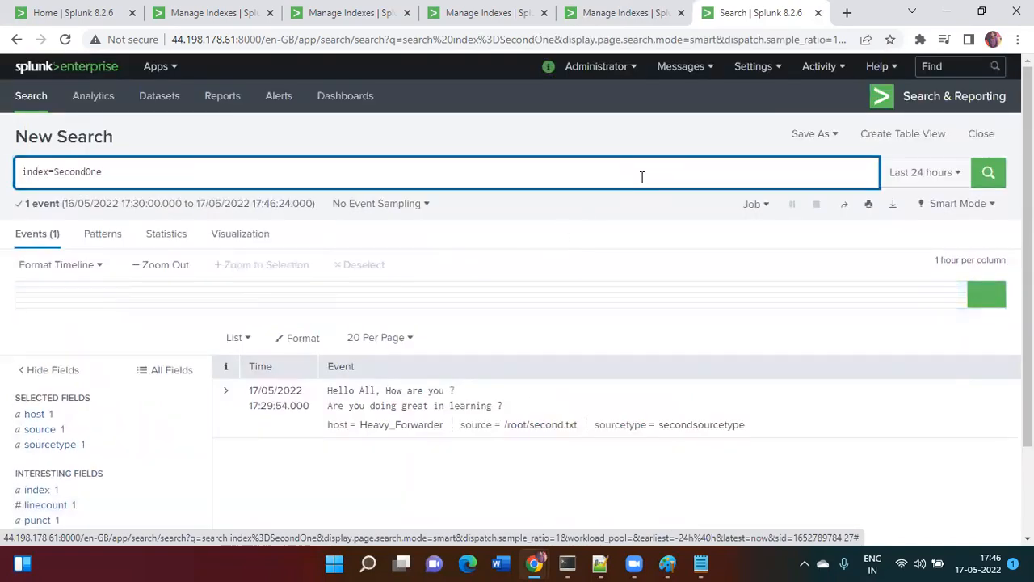